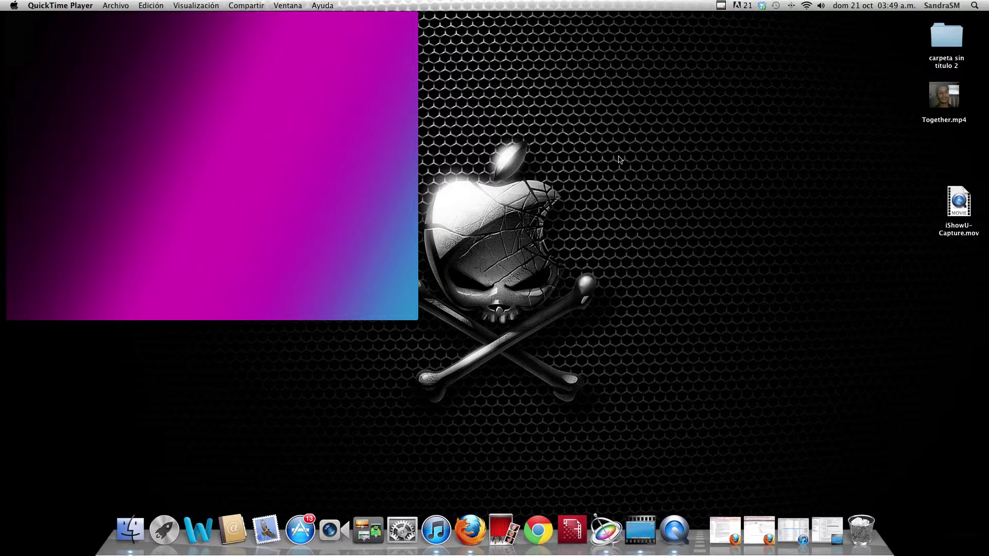
# - Play the intro.mov clip to review the finished Cloud Factory title animation, and close it
pyautogui.moveTo(273, 23)
pyautogui.moveTo(46, 234)
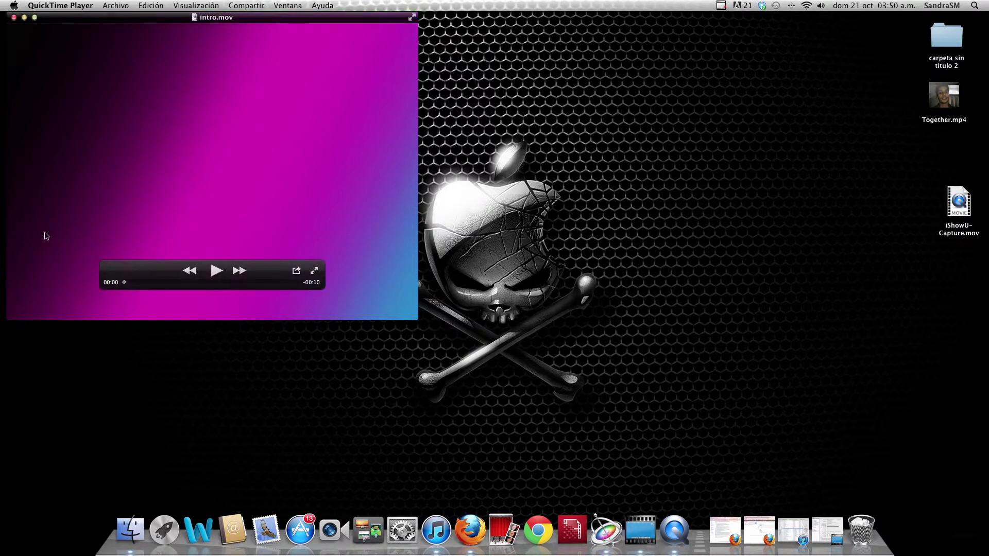
pyautogui.click(216, 271)
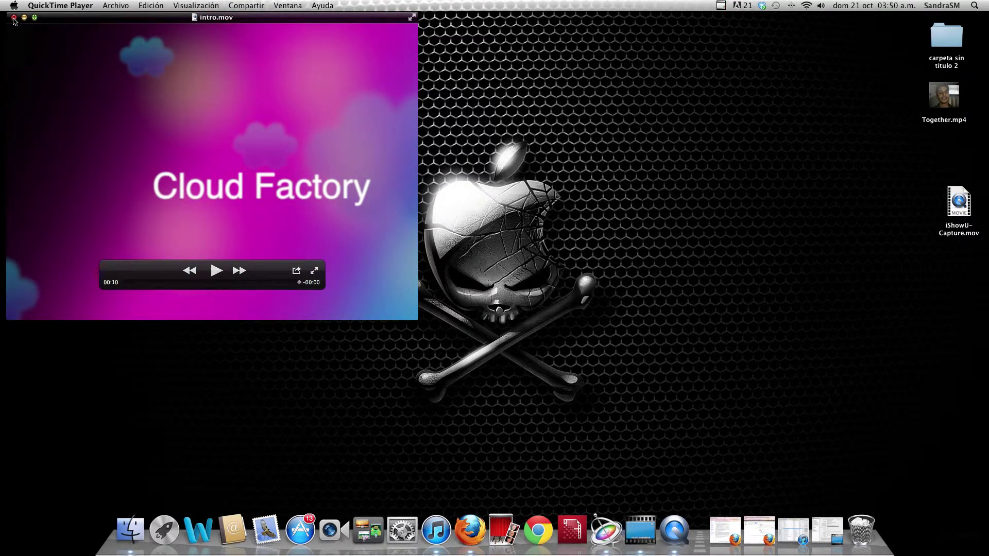
pyautogui.click(14, 17)
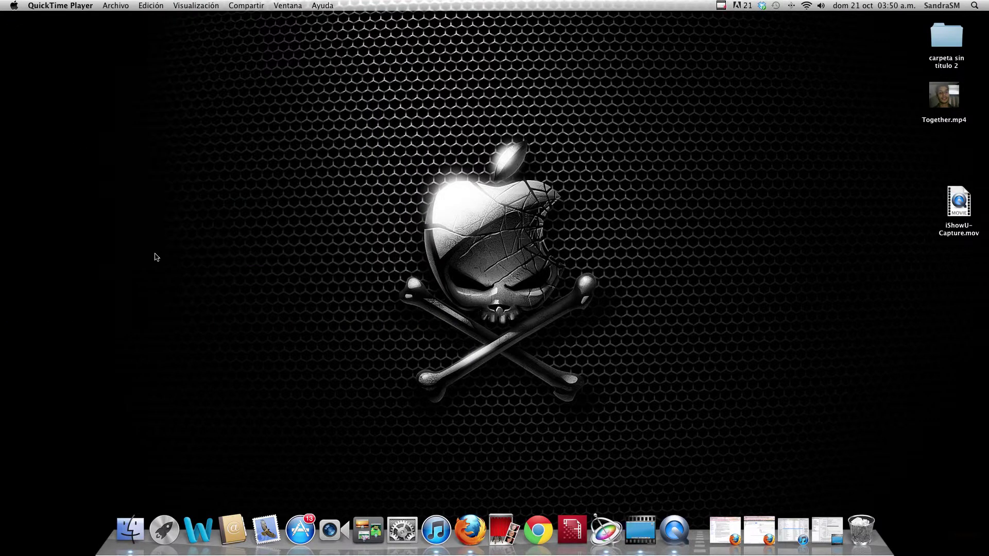
# - Switch to Motion and create a blank Motion Project with the Presentation - Medium preset, 30 fps and a 10-second duration
pyautogui.click(608, 536)
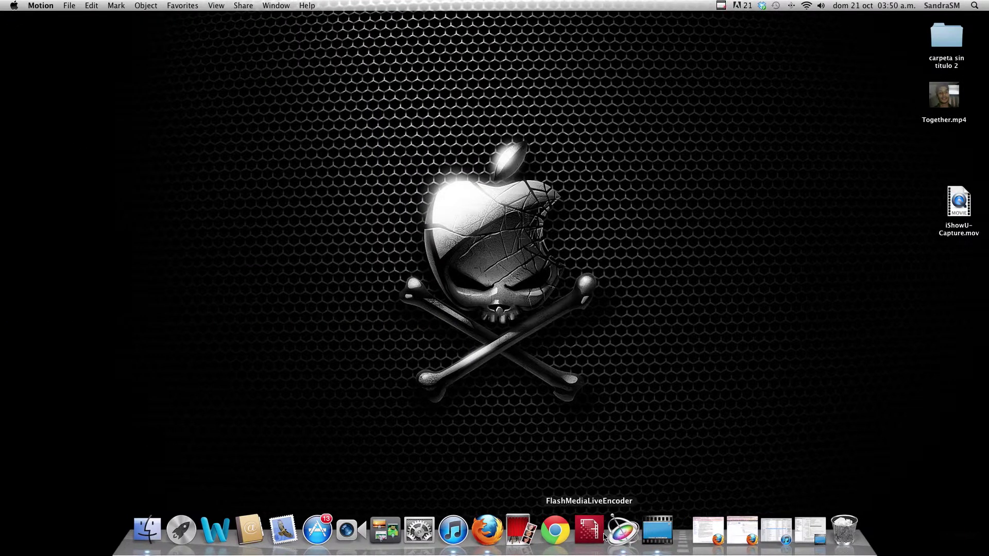
pyautogui.click(69, 5)
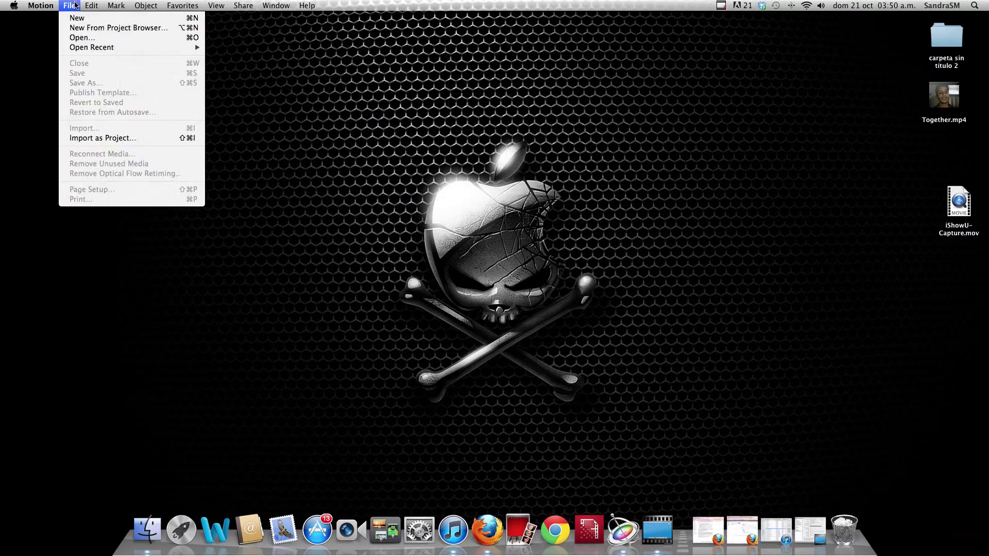
pyautogui.click(95, 27)
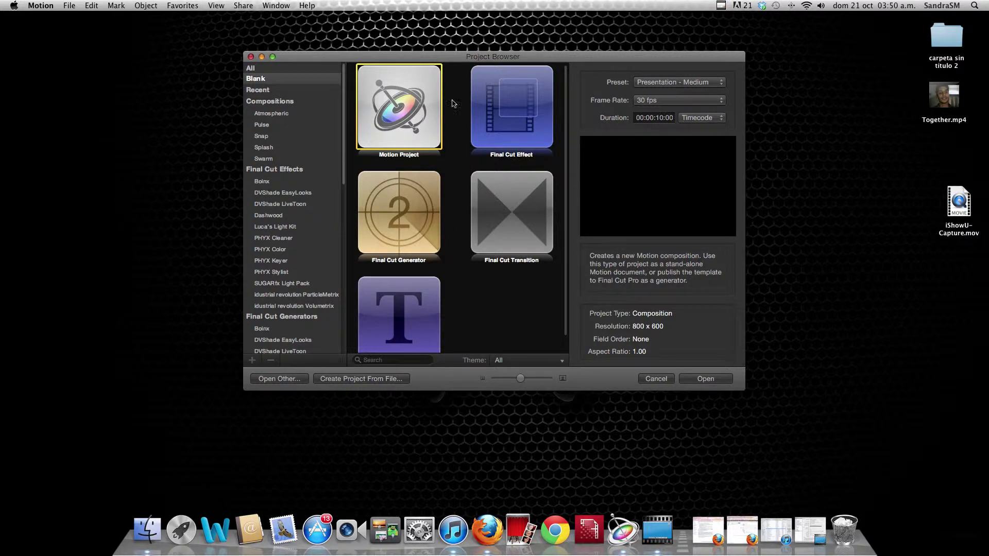
pyautogui.click(712, 382)
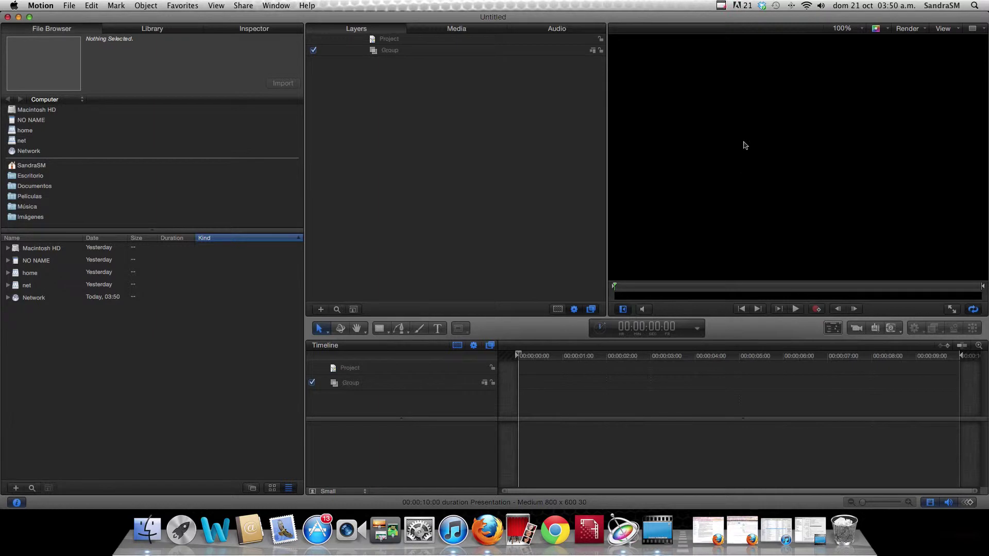
# - Draw a rectangle that covers the whole canvas as the background
pyautogui.click(845, 29)
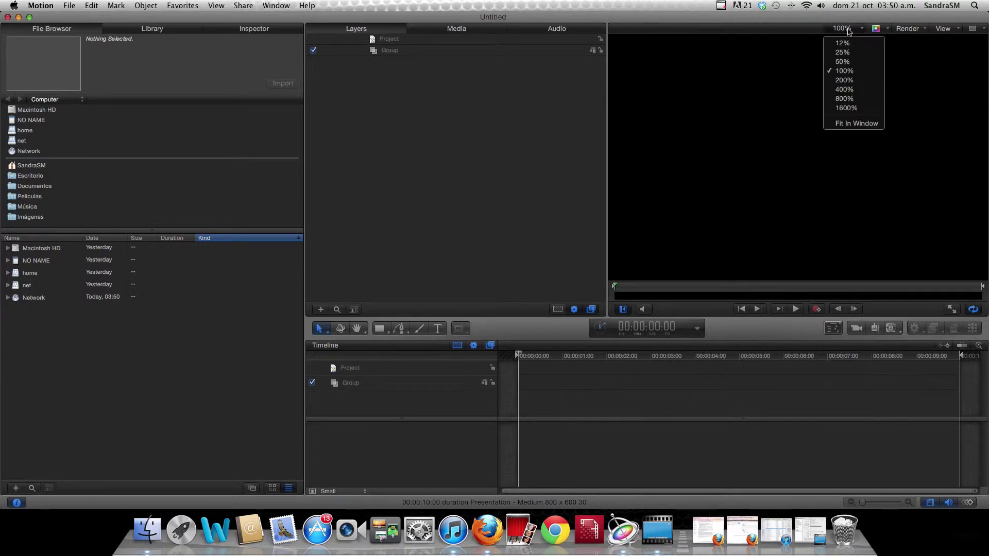
pyautogui.click(845, 28)
pyautogui.click(845, 29)
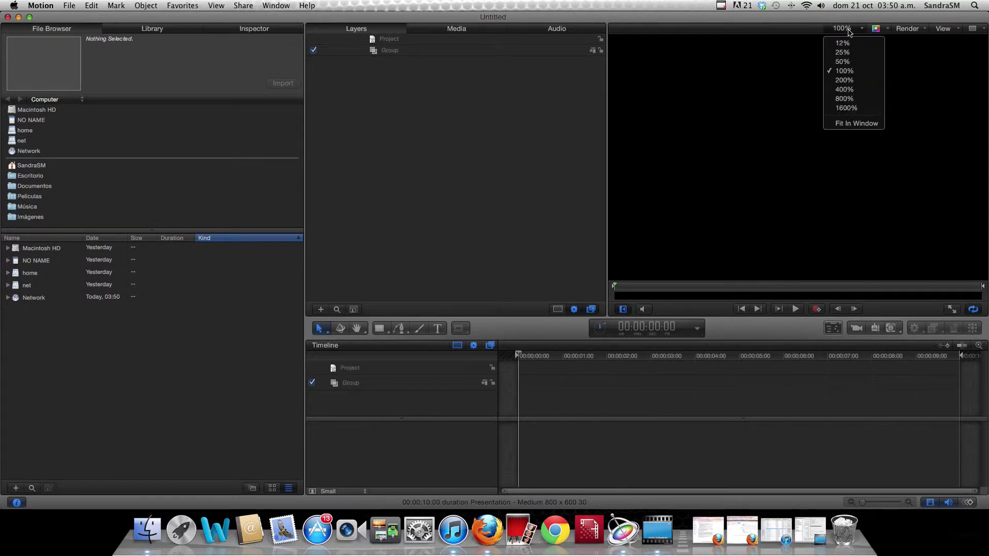
pyautogui.click(842, 62)
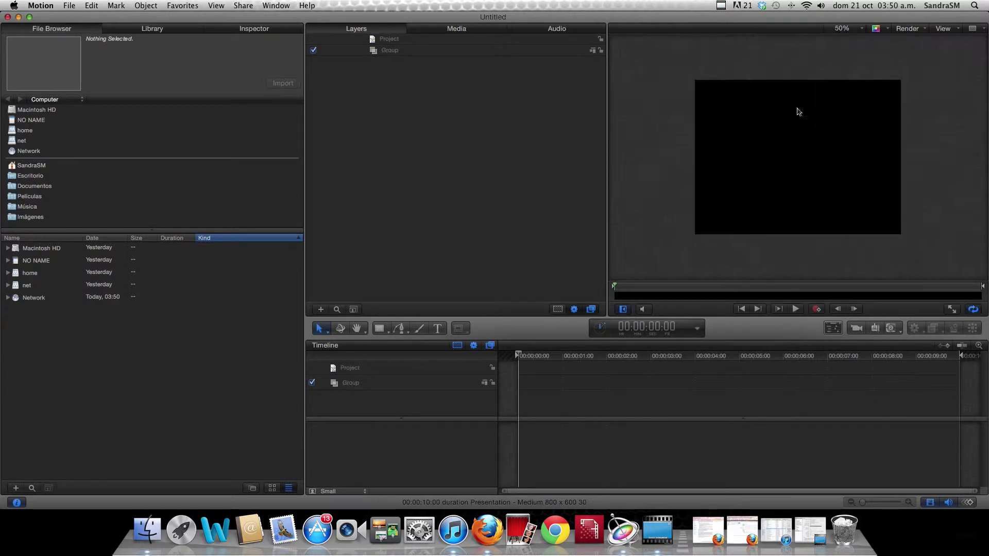
pyautogui.click(380, 329)
pyautogui.moveTo(695, 80); pyautogui.dragTo(901, 233)
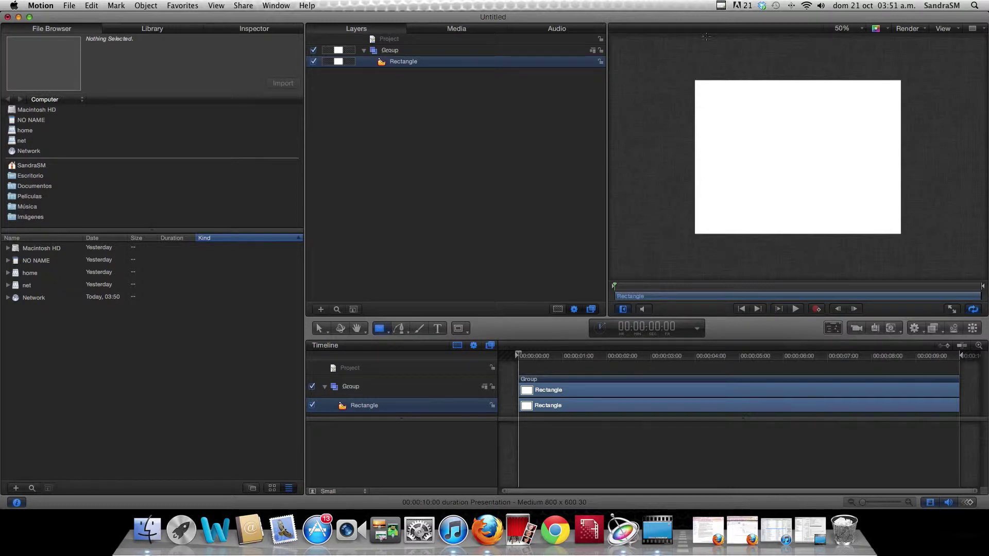
pyautogui.click(721, 5)
pyautogui.click(729, 26)
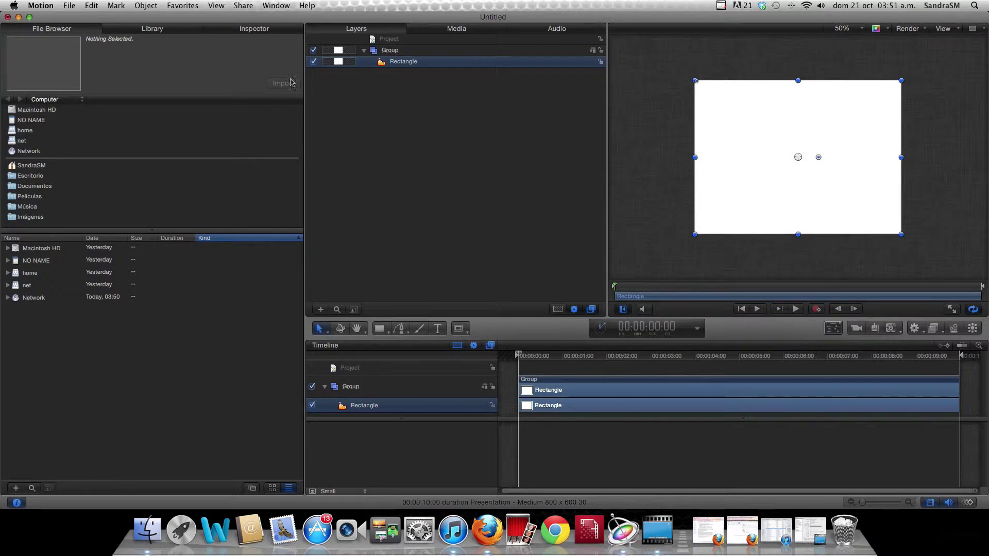
# - Set the rectangle's fill mode to Gradient
pyautogui.click(239, 32)
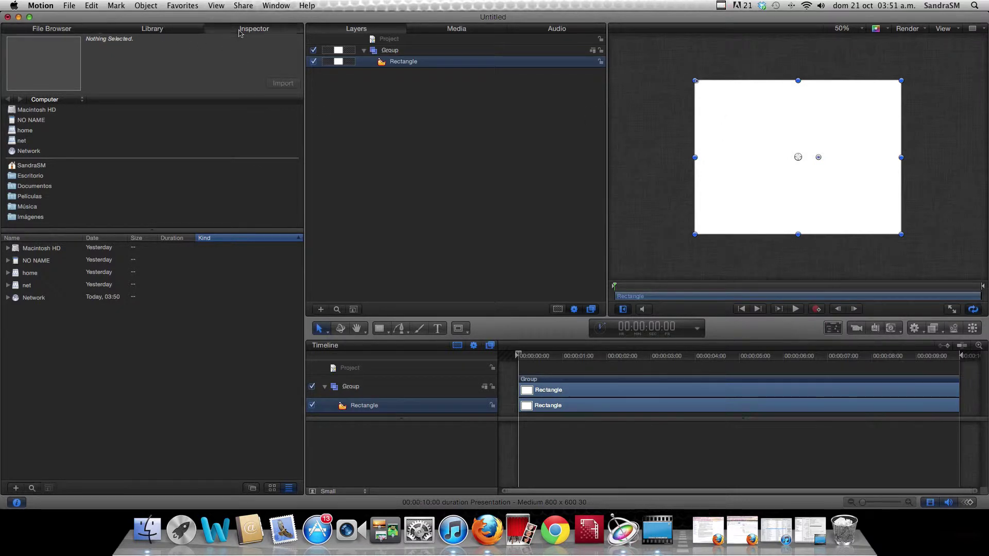
pyautogui.click(126, 158)
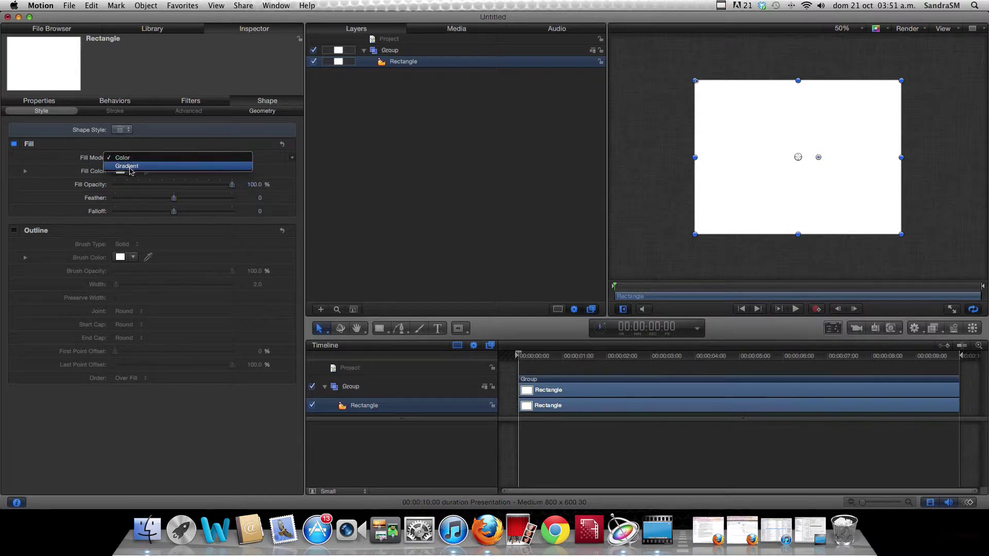
pyautogui.click(128, 166)
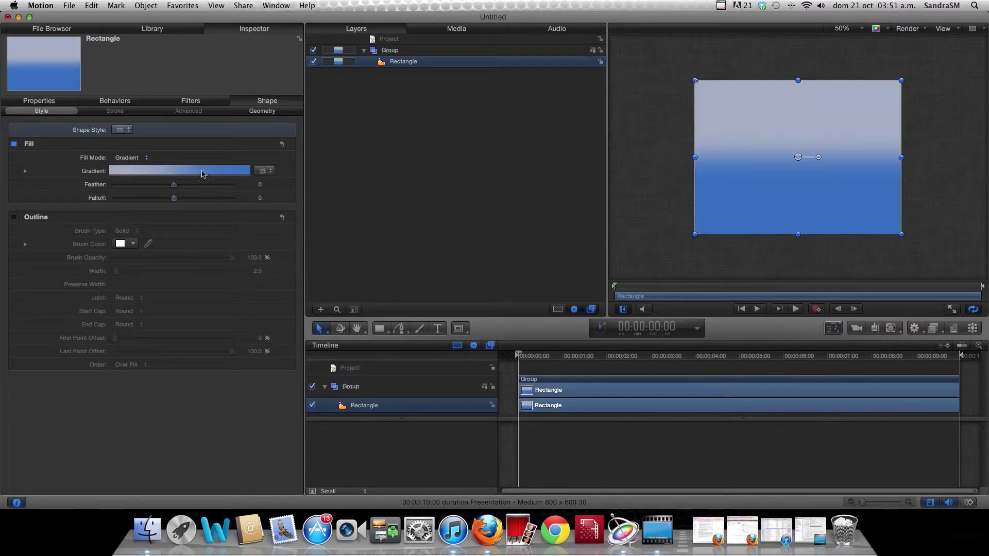
# - Try several gradient presets on the rectangle's fill, including Candy Corn, and apply Charcoal
pyautogui.click(256, 172)
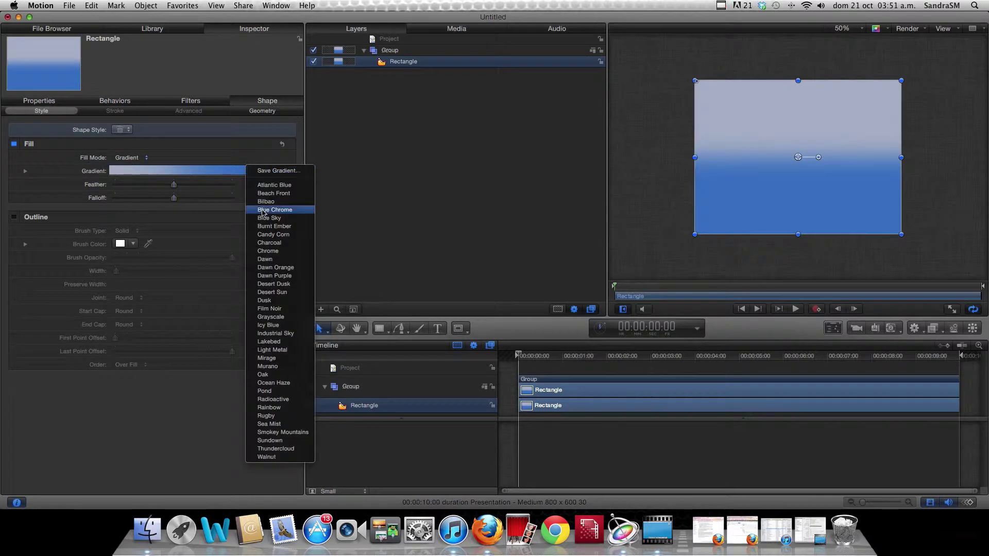
pyautogui.click(258, 182)
pyautogui.click(261, 172)
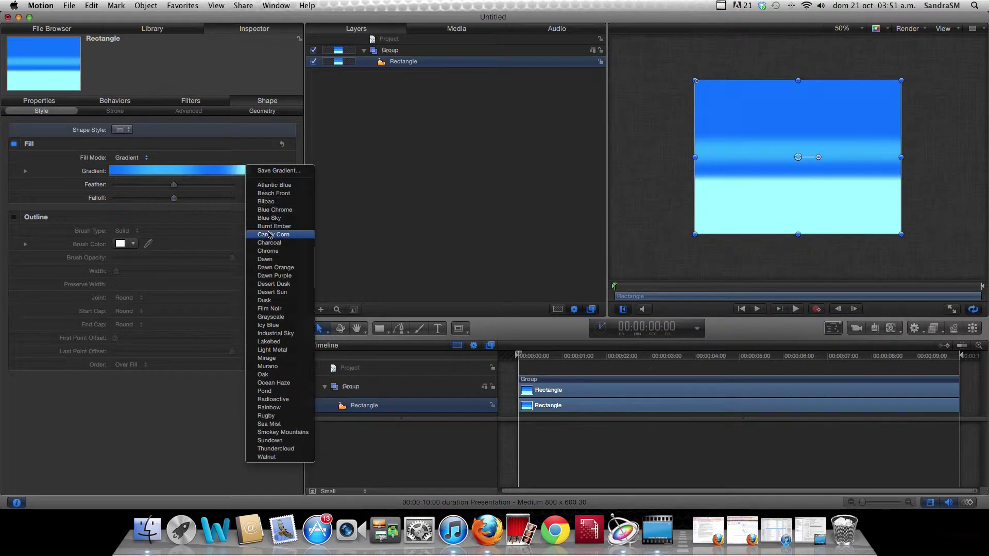
pyautogui.click(261, 180)
pyautogui.click(262, 171)
pyautogui.click(267, 243)
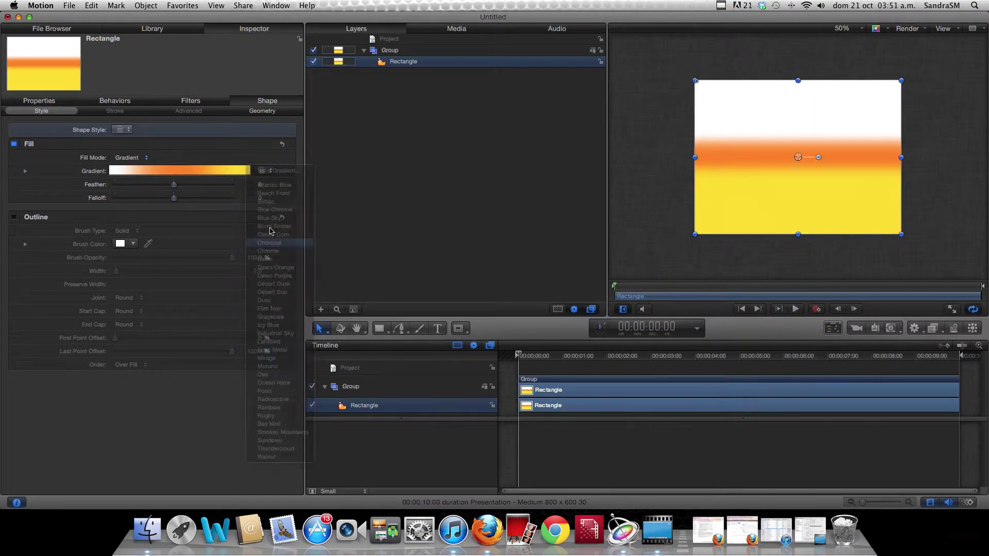
pyautogui.click(268, 174)
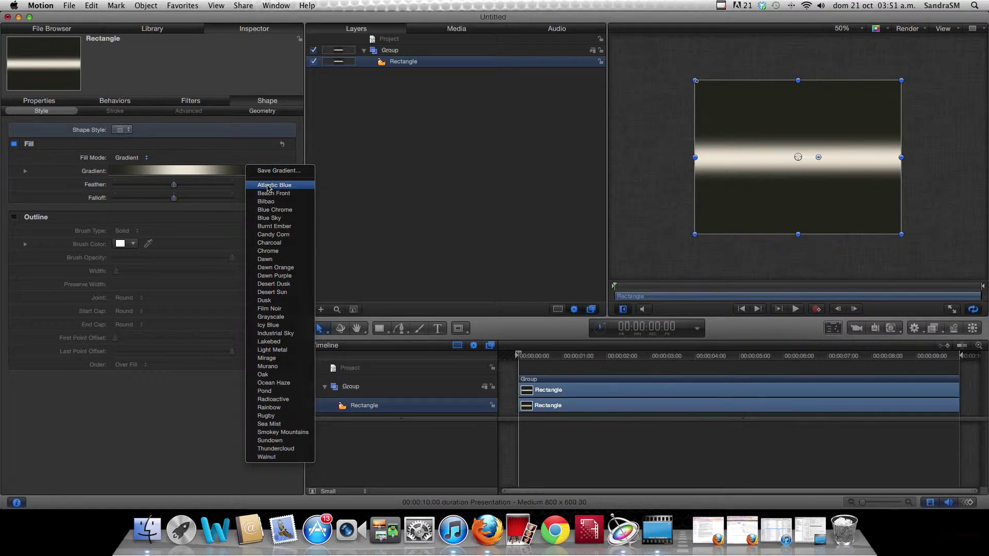
pyautogui.click(210, 160)
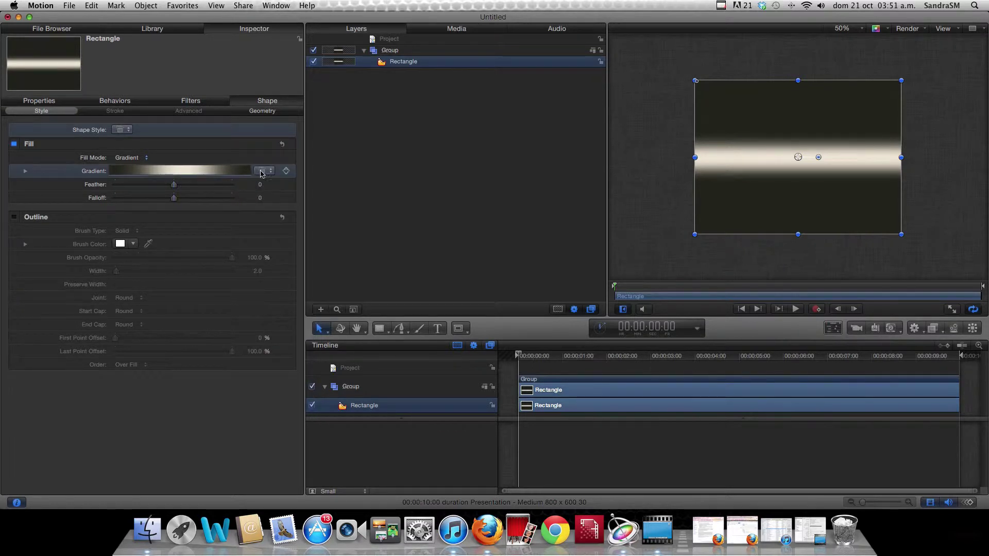
# - Expand the gradient settings and color the first stop magenta, with red 0.69, green 0 and blue 0.67
pyautogui.click(25, 171)
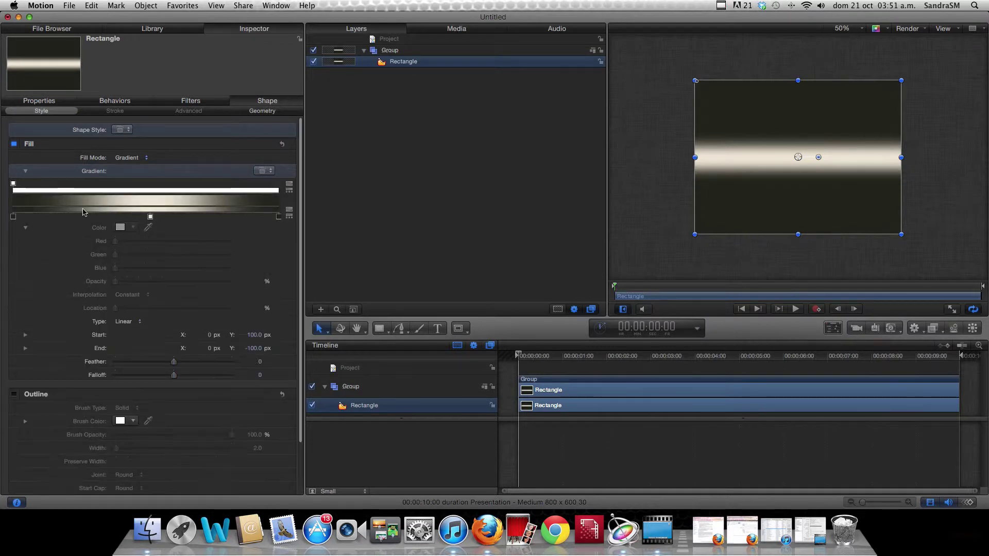
pyautogui.click(13, 217)
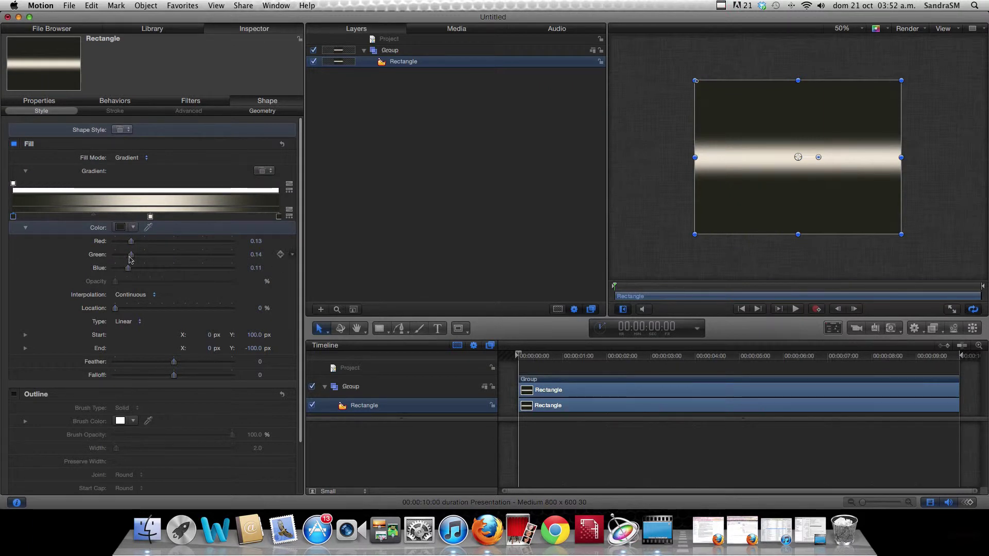
pyautogui.moveTo(133, 227); pyautogui.dragTo(188, 314)
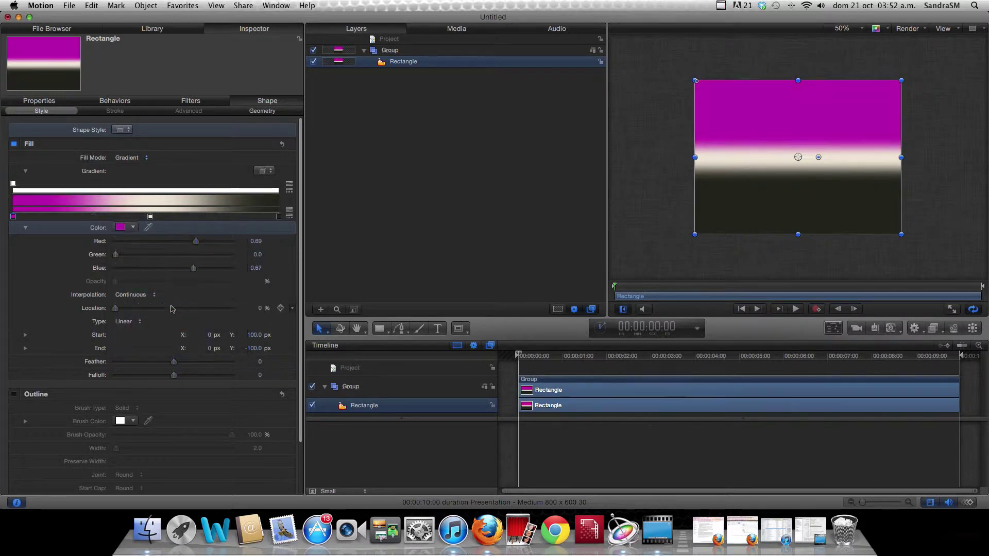
# - Color the gradient's middle stop bright blue, with red 0, green 0.66 and blue 0.94
pyautogui.click(150, 217)
pyautogui.click(120, 227)
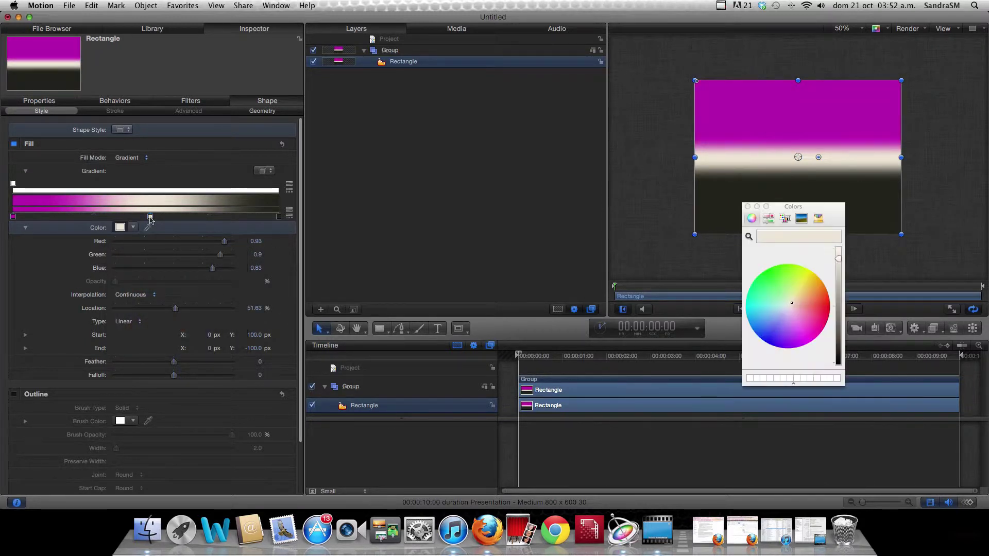
pyautogui.moveTo(133, 227); pyautogui.dragTo(172, 293)
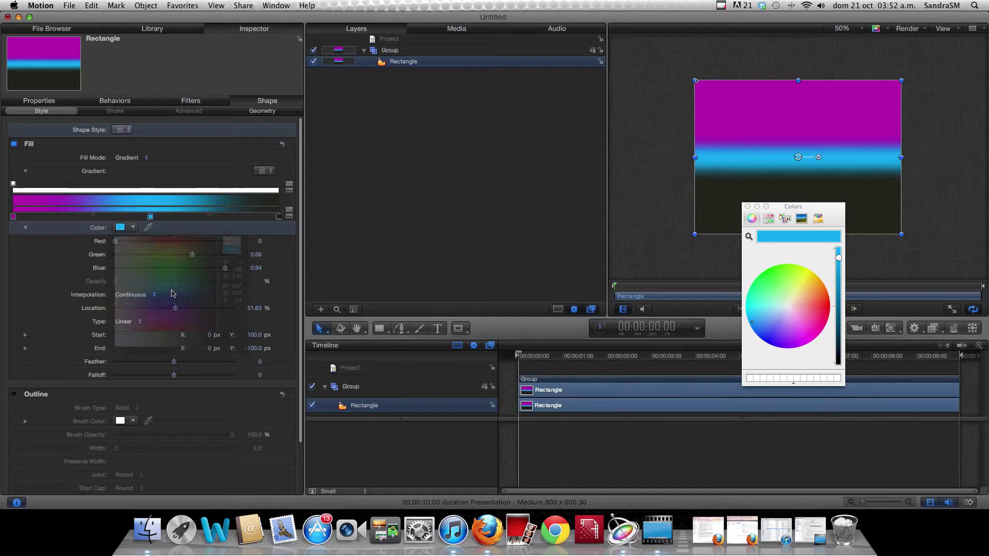
# - Color the gradient's last stop near-black, with red, green and blue at 0.02
pyautogui.click(277, 216)
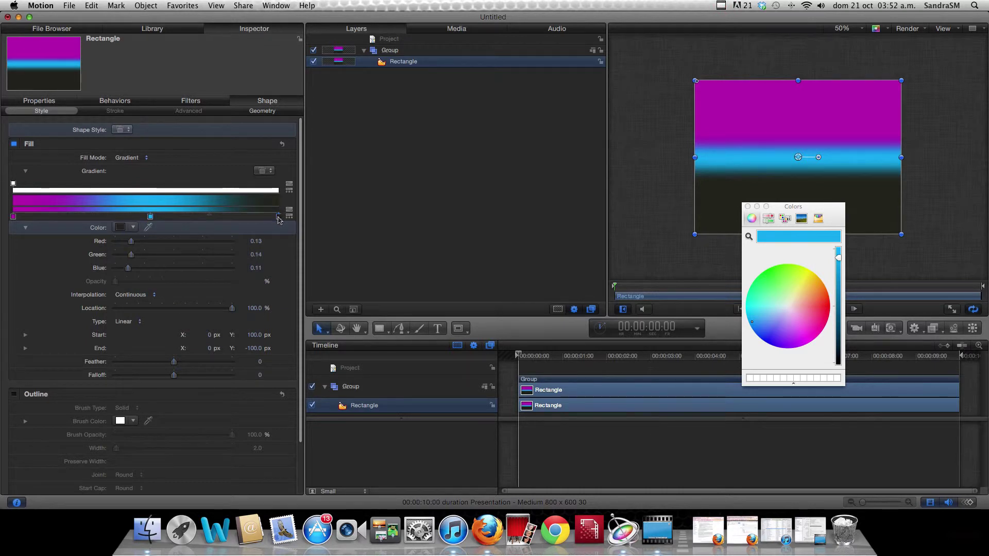
pyautogui.click(132, 227)
pyautogui.moveTo(132, 231); pyautogui.dragTo(215, 341)
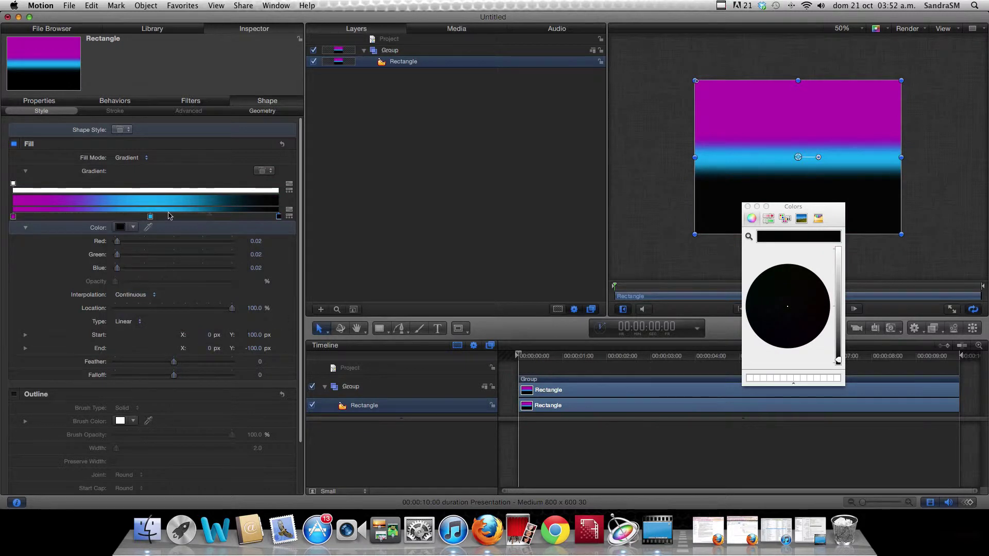
# - Move the blue stop to 45.43% and the midpoint toward black to 53.57%, and set Feather to 32 and Falloff to -35
pyautogui.moveTo(149, 219); pyautogui.dragTo(134, 220)
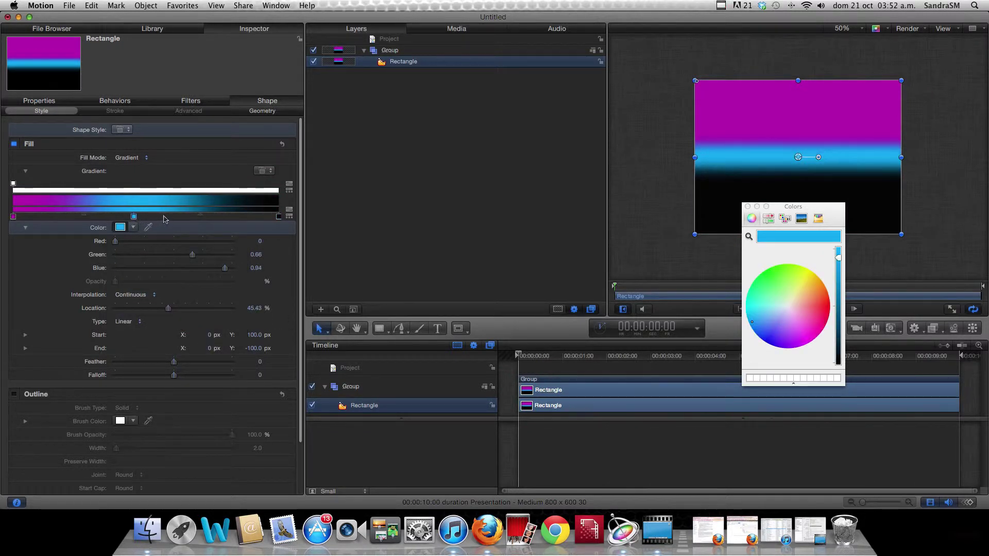
pyautogui.moveTo(201, 218); pyautogui.dragTo(212, 217)
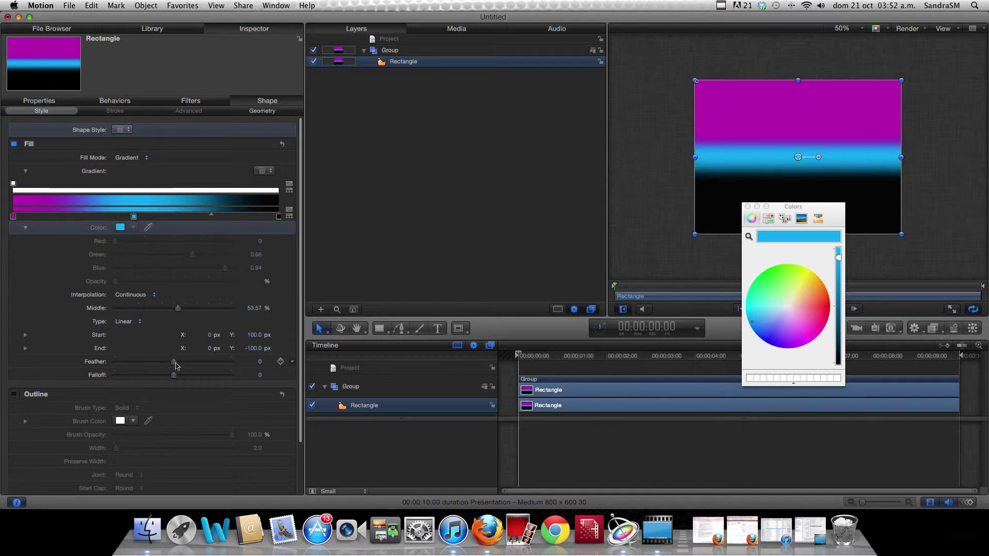
pyautogui.moveTo(176, 365); pyautogui.dragTo(154, 378)
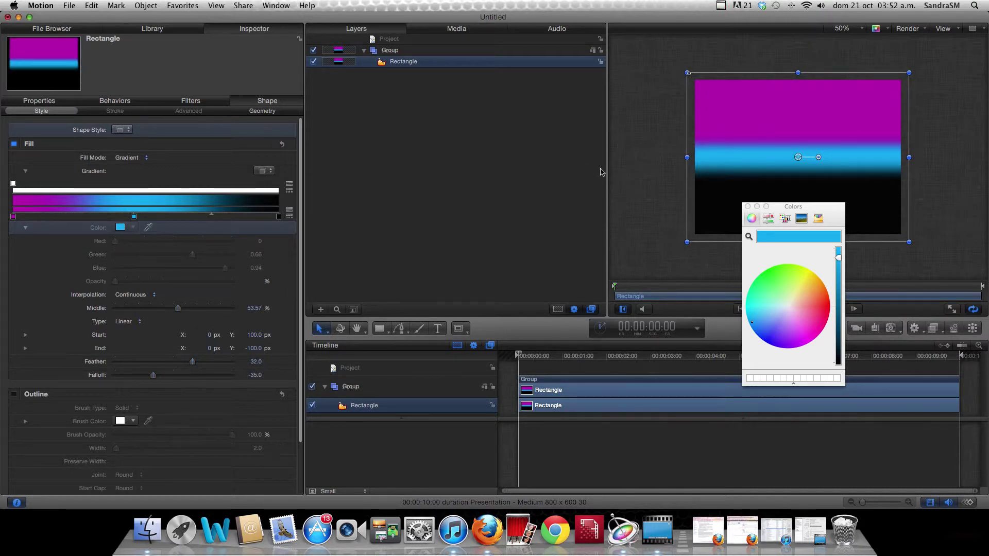
pyautogui.click(722, 5)
pyautogui.click(727, 28)
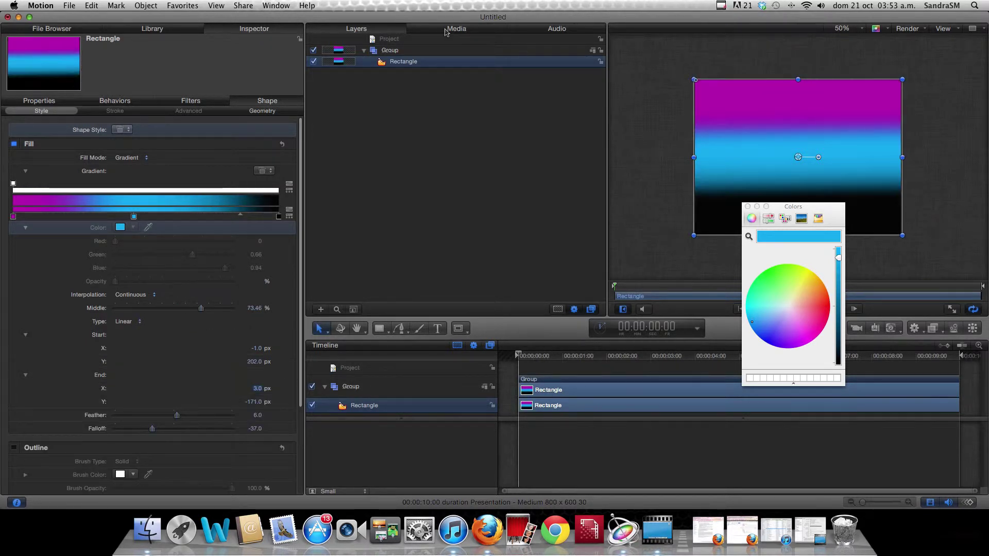
# - Tilt the gradient diagonally by setting its Start to X 160, Y 318 px and its End to X -95, Y -410 px
pyautogui.click(26, 336)
pyautogui.click(25, 335)
pyautogui.click(26, 375)
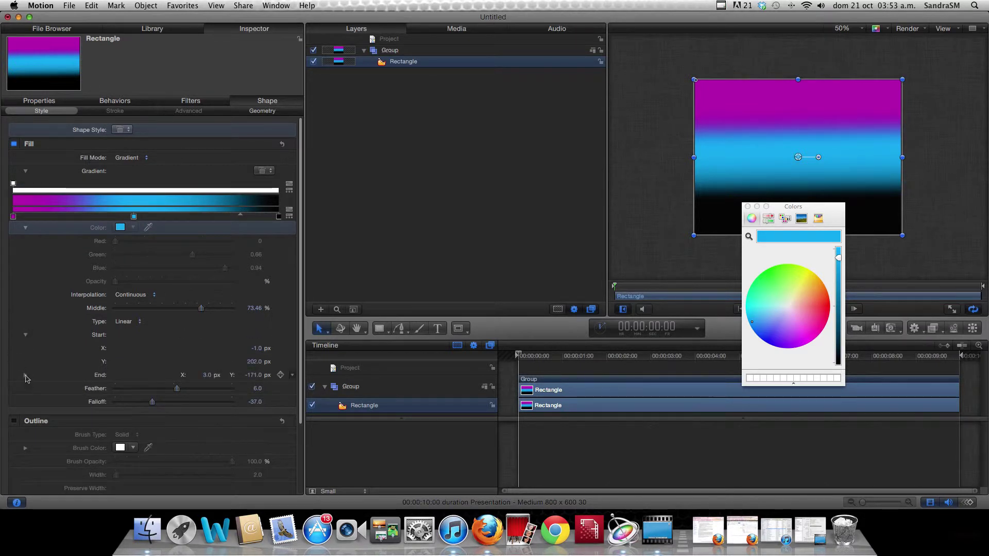
pyautogui.click(27, 379)
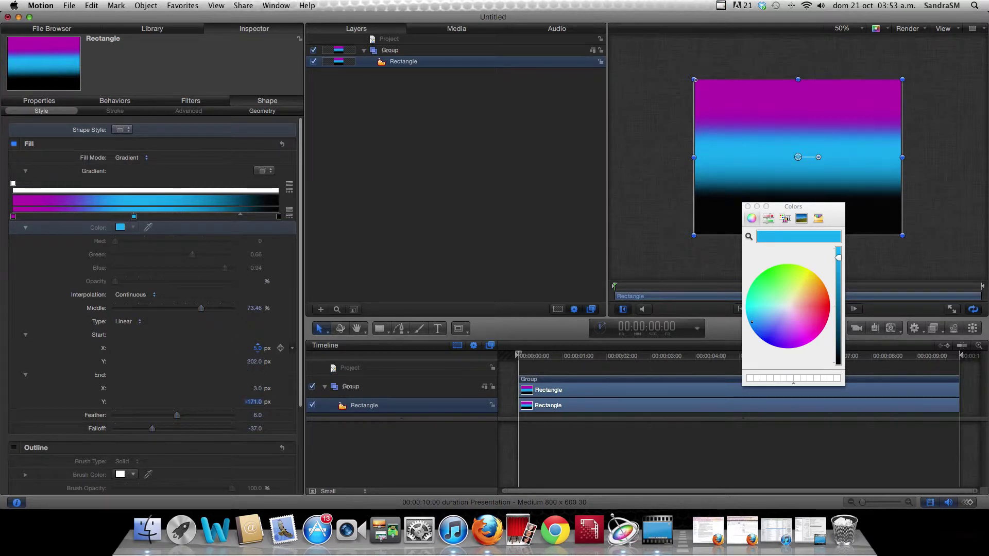
pyautogui.moveTo(257, 347); pyautogui.dragTo(254, 347)
pyautogui.moveTo(252, 348); pyautogui.dragTo(254, 401)
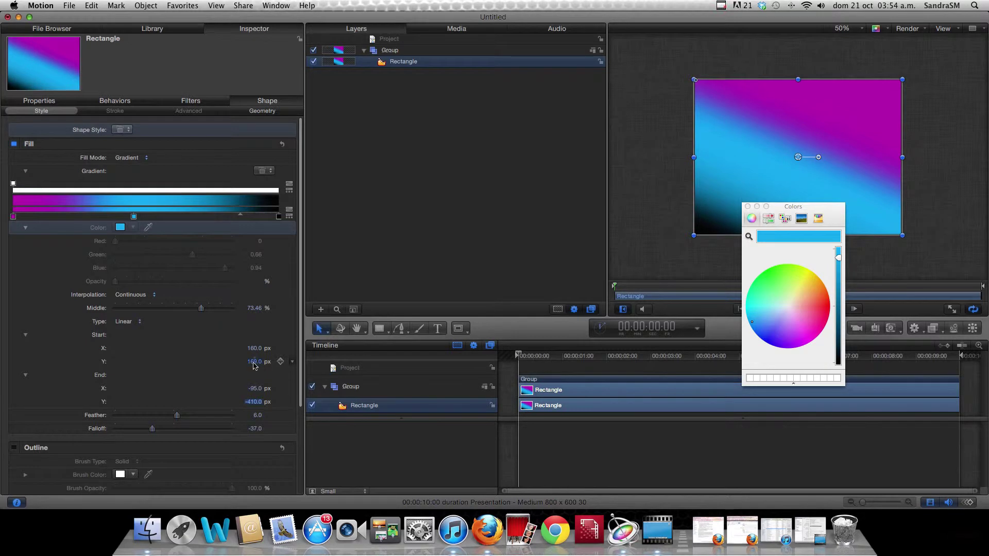
pyautogui.moveTo(254, 361); pyautogui.dragTo(254, 363)
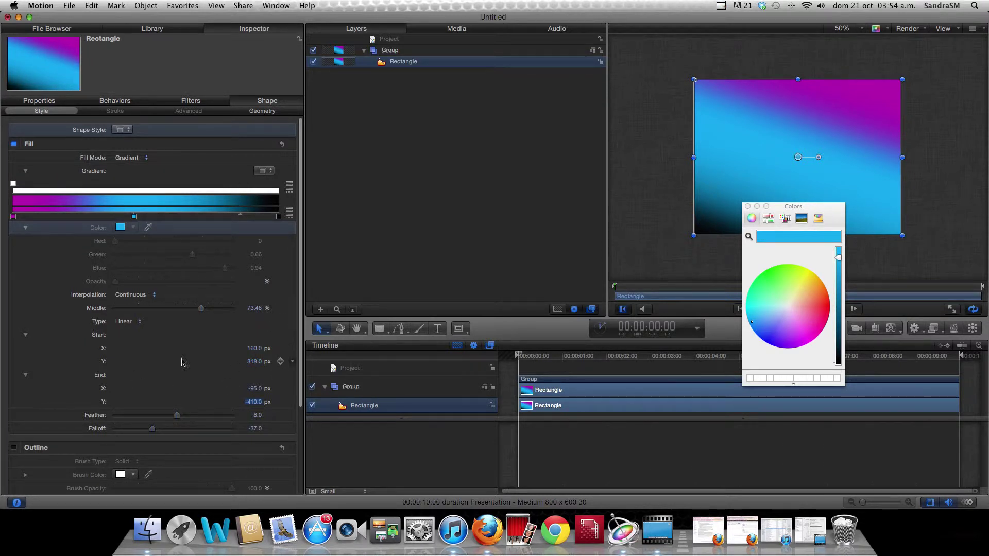
# - Close the color picker, deselect the rectangle, and browse the library's Particle Images content for a dot image
pyautogui.click(747, 207)
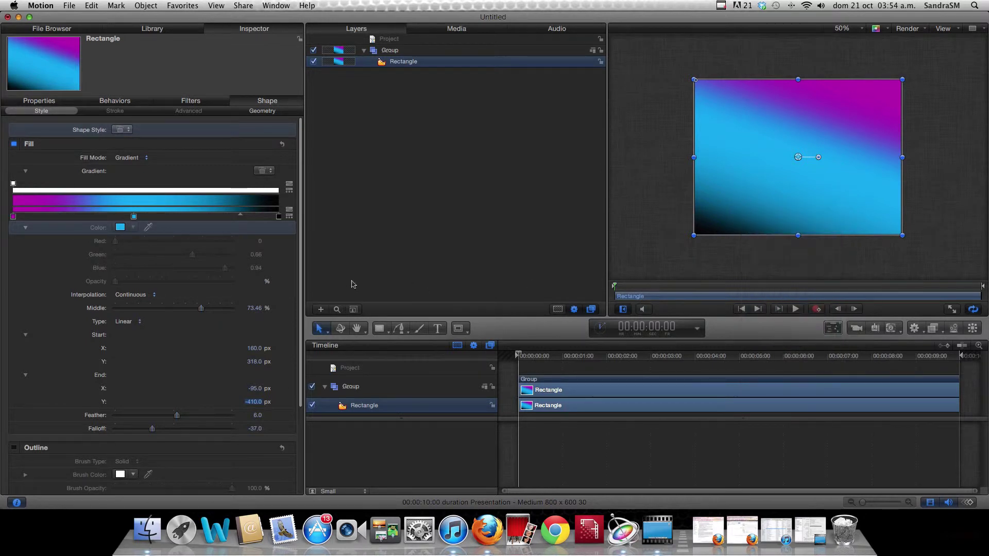
pyautogui.click(764, 444)
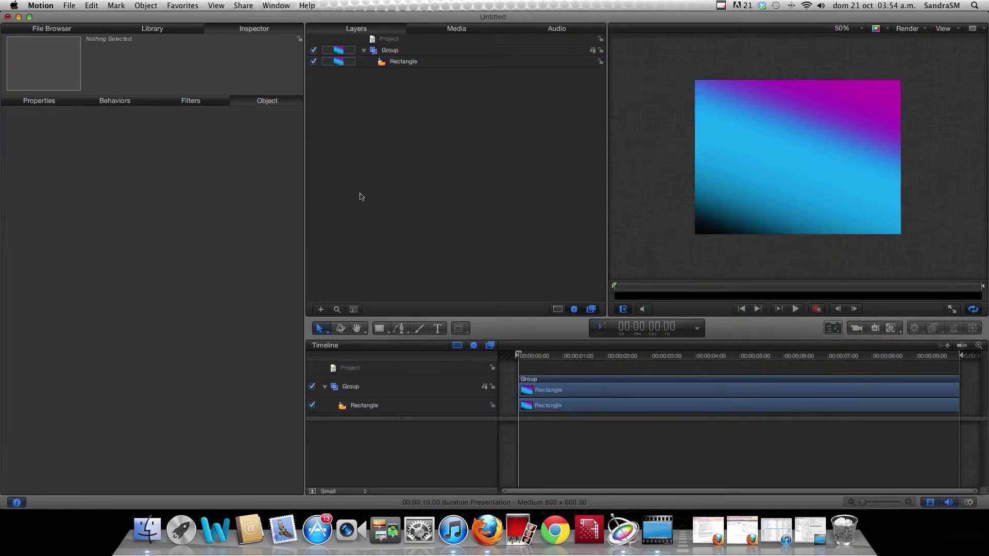
pyautogui.click(150, 30)
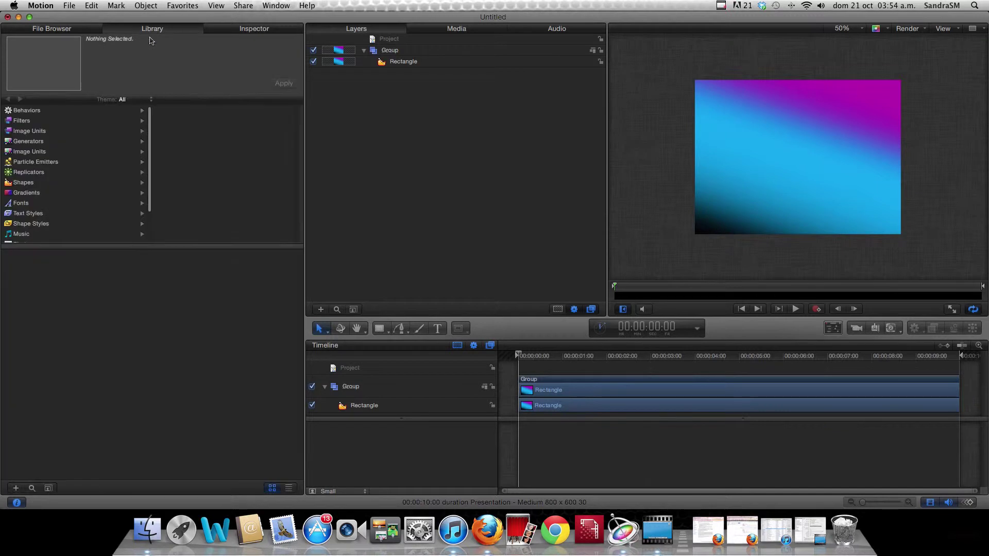
pyautogui.scroll(-3, 151, 158)
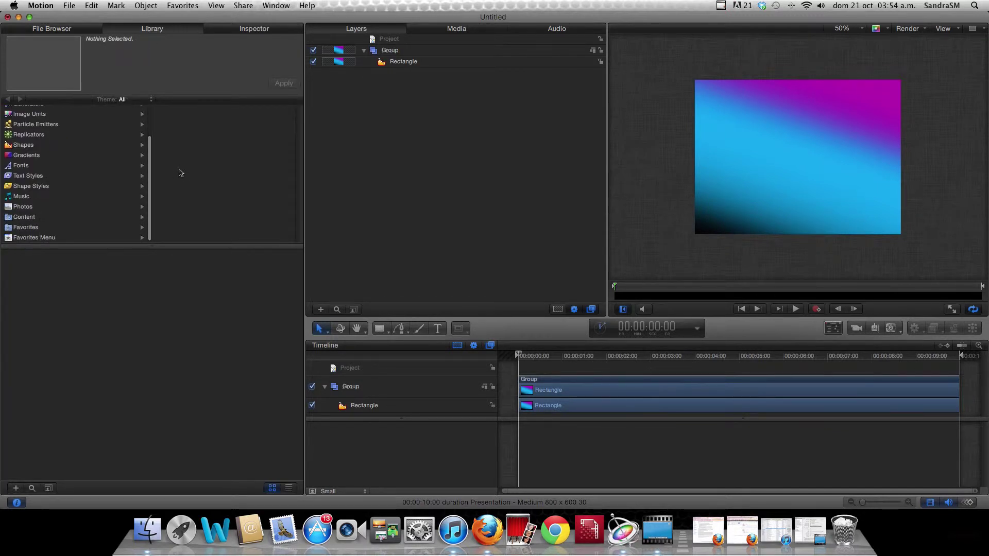
pyautogui.click(33, 218)
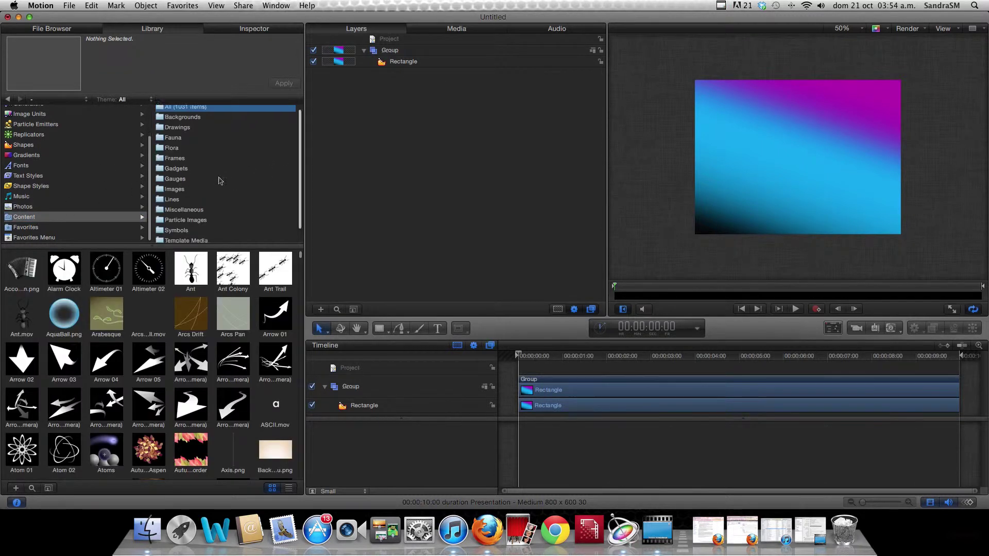
pyautogui.scroll(-1, 221, 181)
pyautogui.click(164, 213)
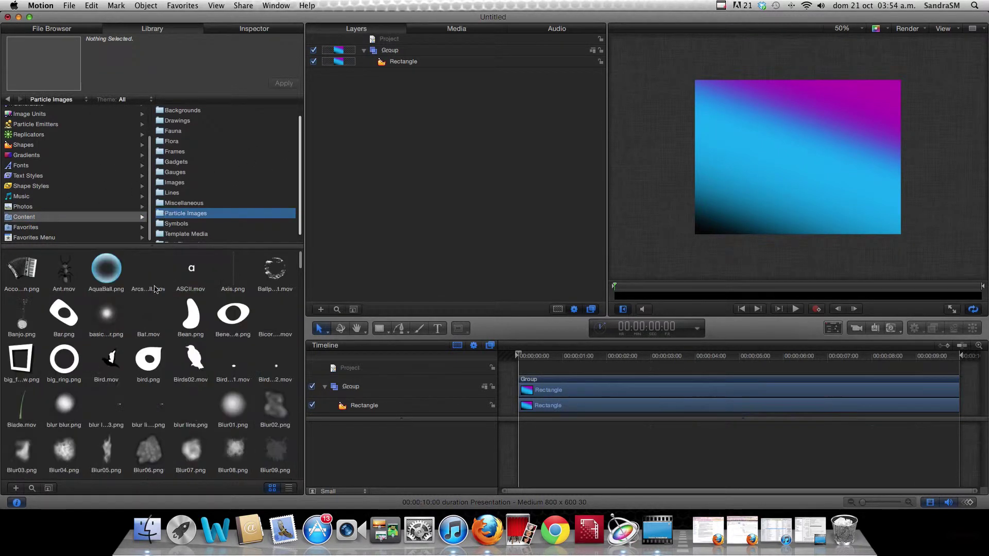
pyautogui.scroll(-5, 127, 333)
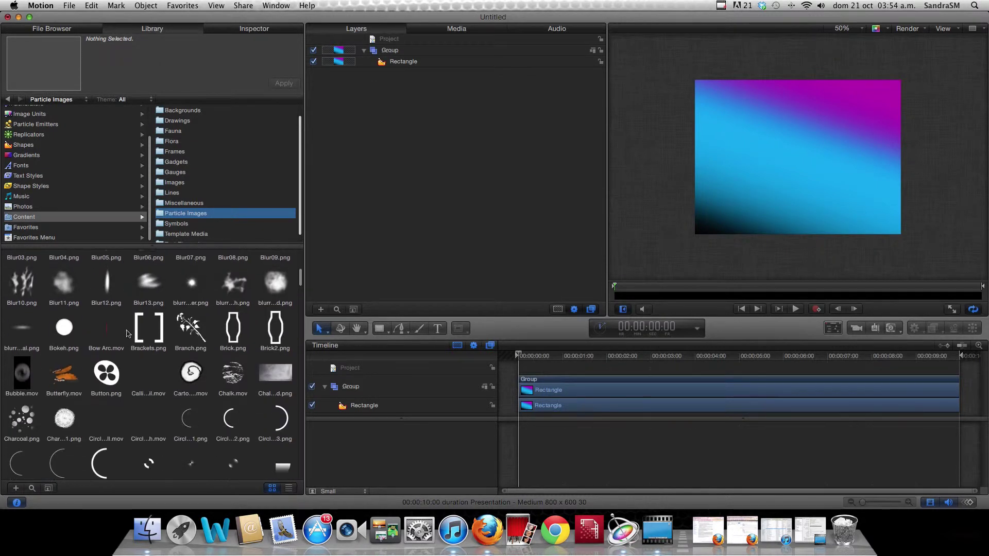
pyautogui.scroll(-15, 128, 334)
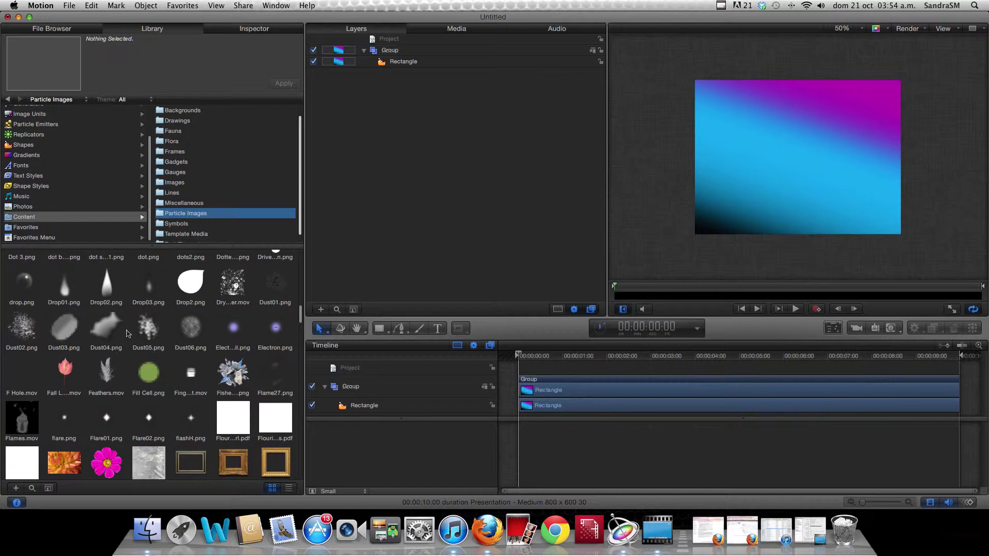
pyautogui.scroll(6, 128, 333)
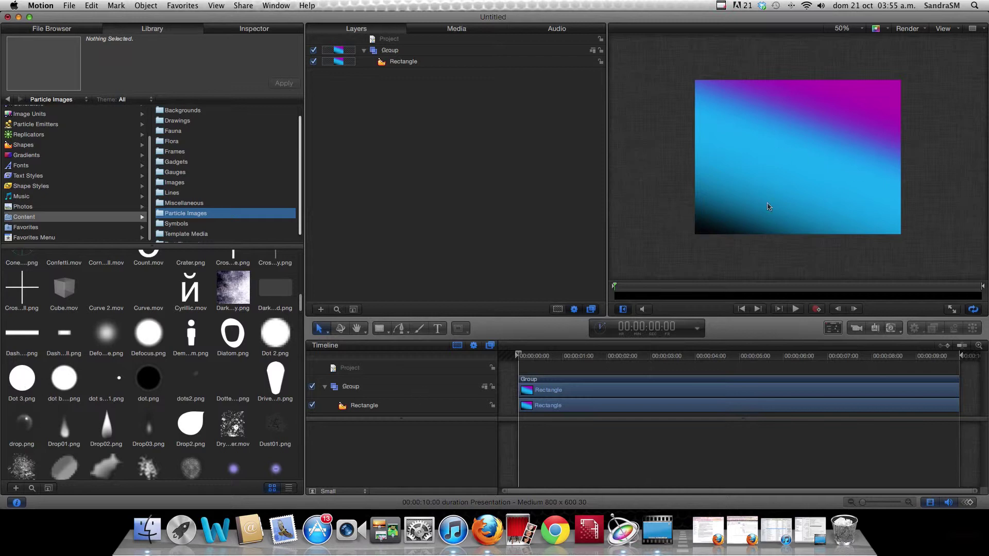
# - Add the Dot 3.png particle image at the canvas center, in a new group above the background's group
pyautogui.click(401, 329)
pyautogui.click(316, 330)
pyautogui.click(23, 383)
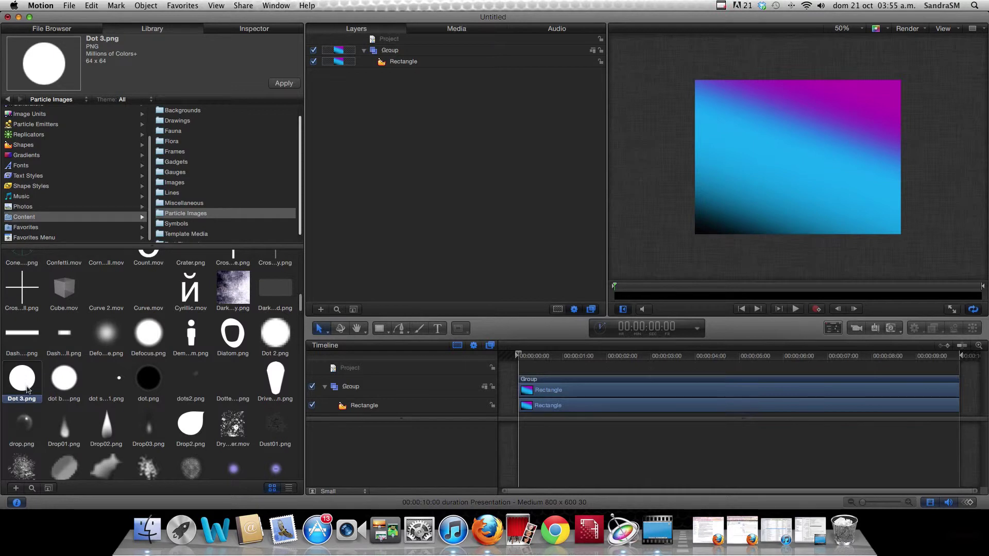
pyautogui.moveTo(26, 383); pyautogui.dragTo(419, 223)
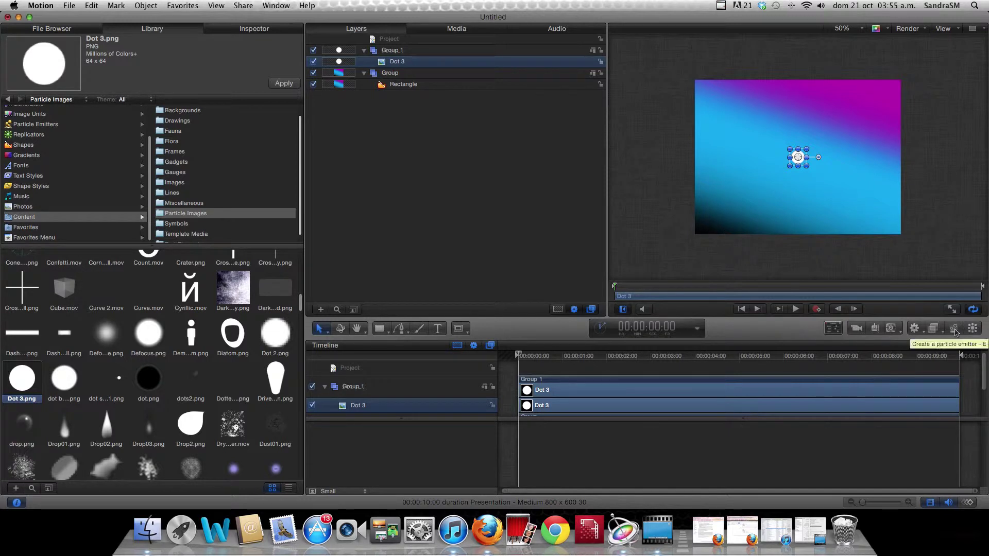
# - Create a particle emitter from the Dot 3 image, preview its playback, and return the playhead to the start
pyautogui.click(955, 329)
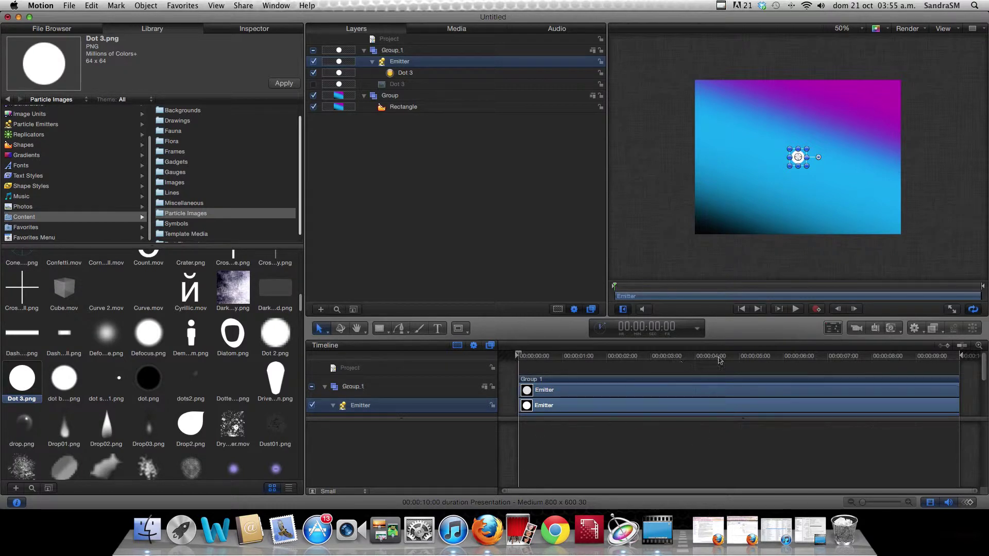
pyautogui.moveTo(519, 355)
pyautogui.mouseDown()
pyautogui.moveTo(718, 356)
pyautogui.moveTo(509, 371)
pyautogui.mouseUp()
pyautogui.press('space')
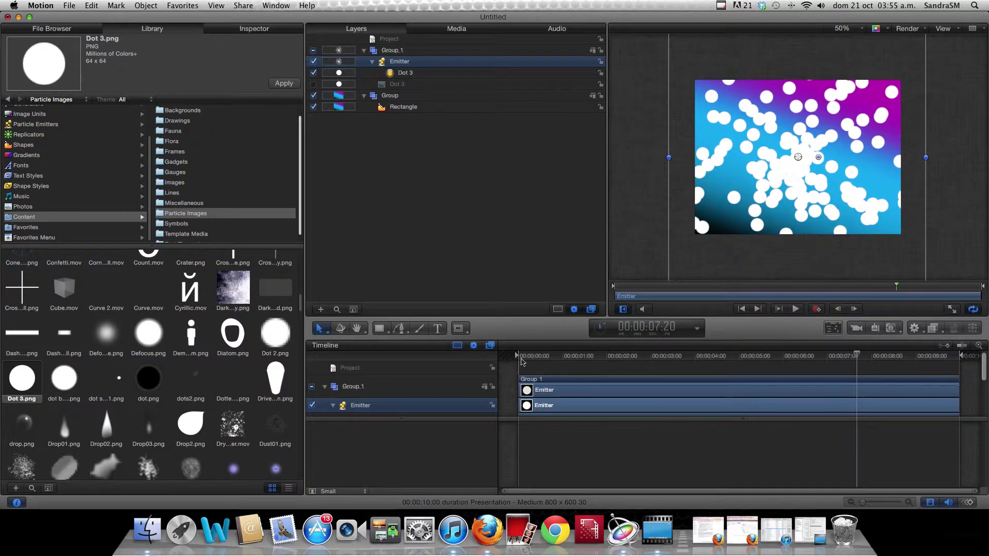
pyautogui.click(521, 357)
pyautogui.click(518, 357)
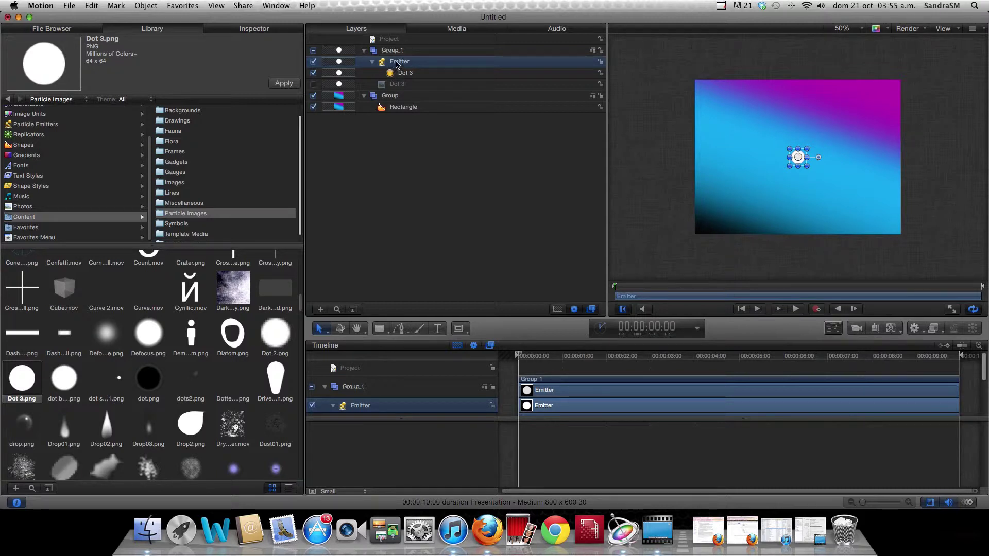
# - Compare the emitter's settings with those of its Dot 3 particle cell, and start playback with the emitter selected
pyautogui.click(247, 30)
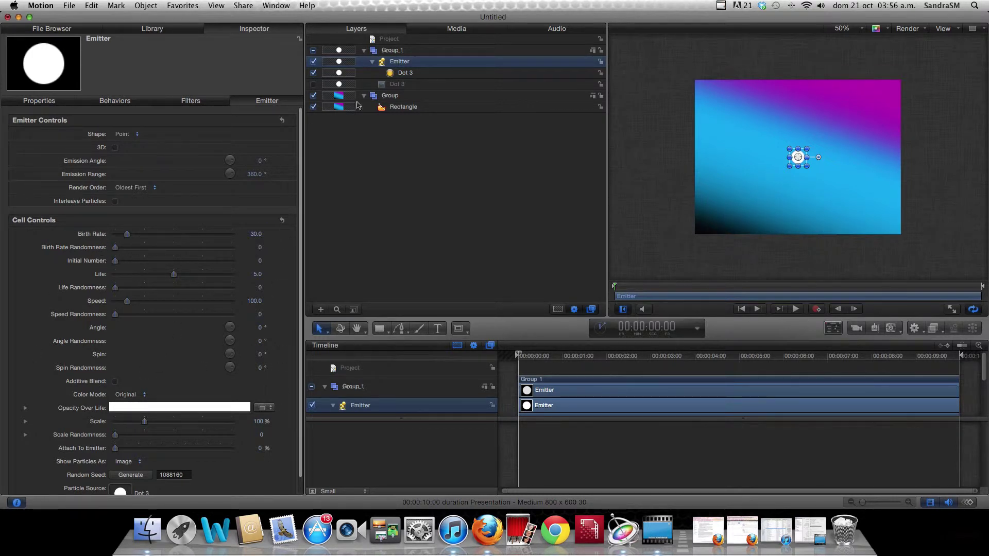
pyautogui.click(422, 76)
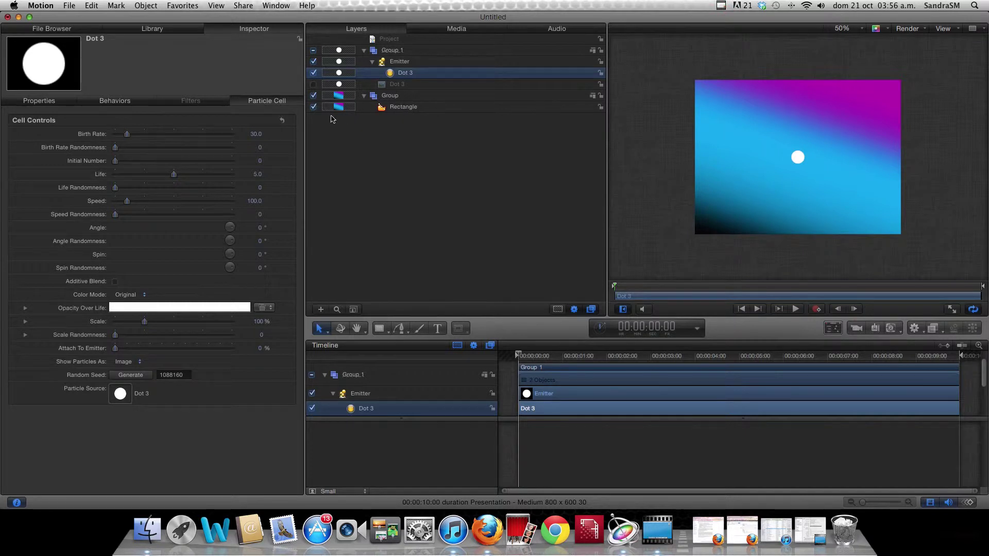
pyautogui.click(426, 61)
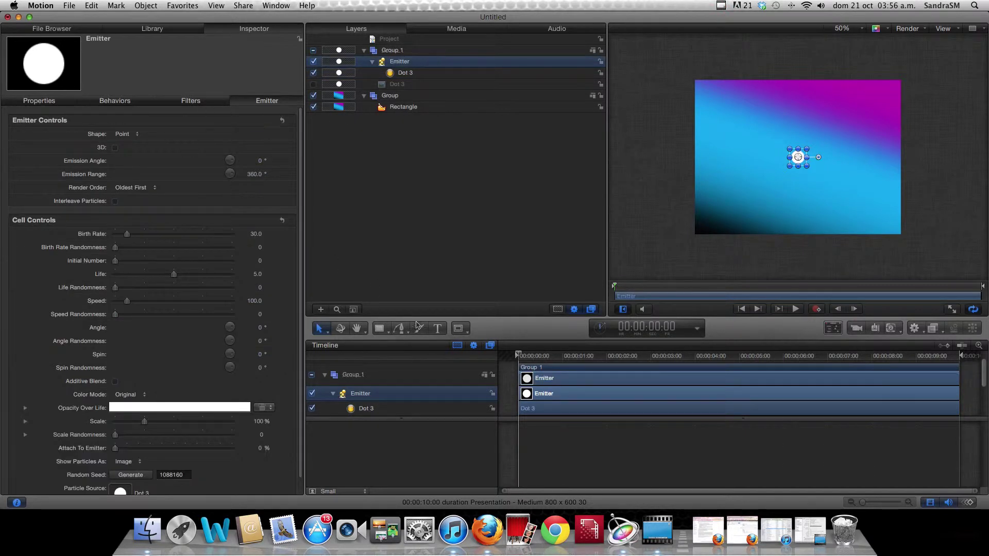
pyautogui.click(795, 309)
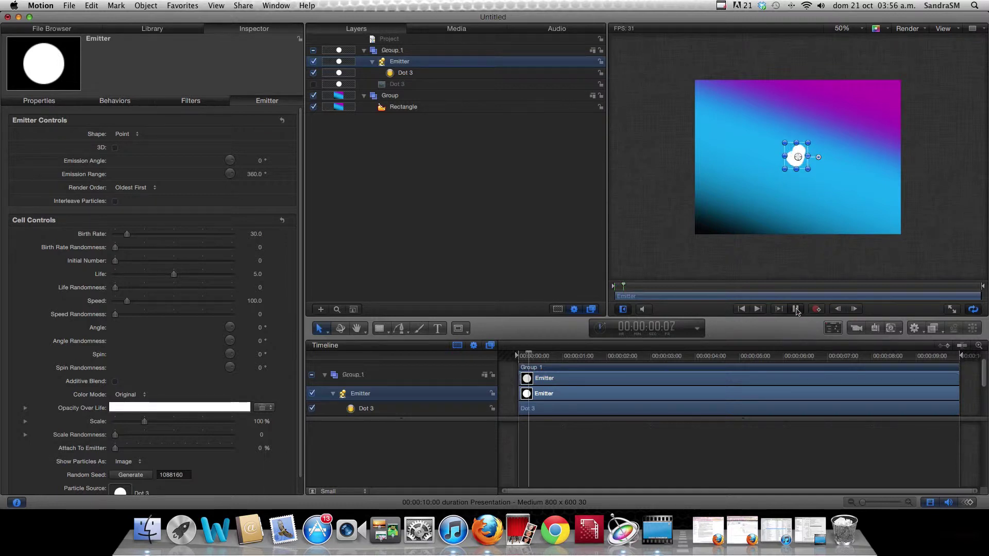
# - Change the emitter's shape to Circle, with a radius of 331 and 5 rows
pyautogui.click(134, 135)
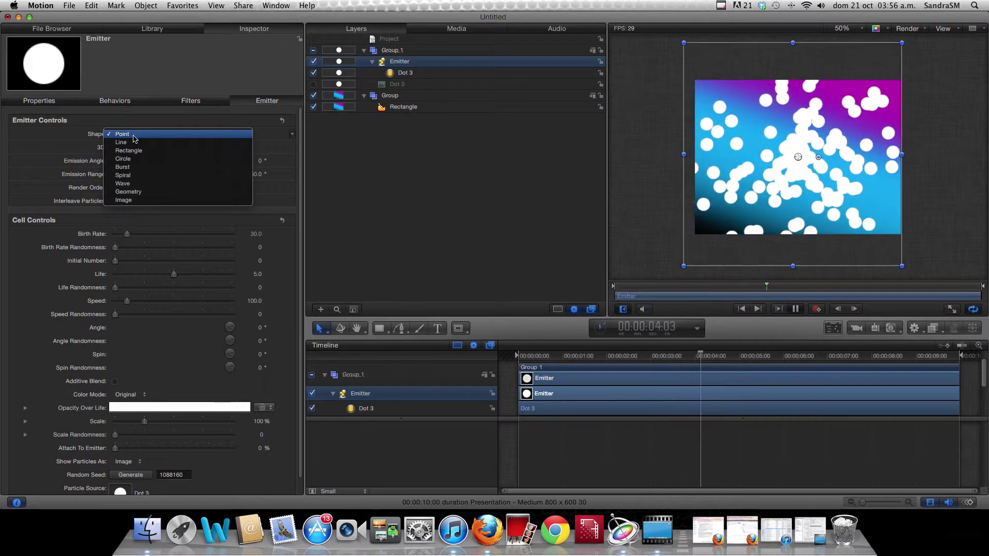
pyautogui.click(128, 151)
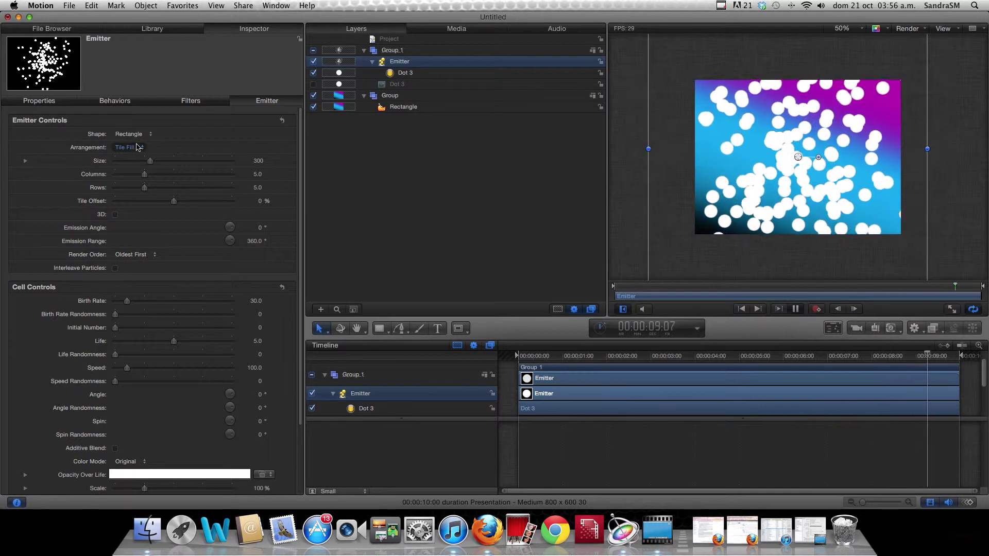
pyautogui.click(142, 135)
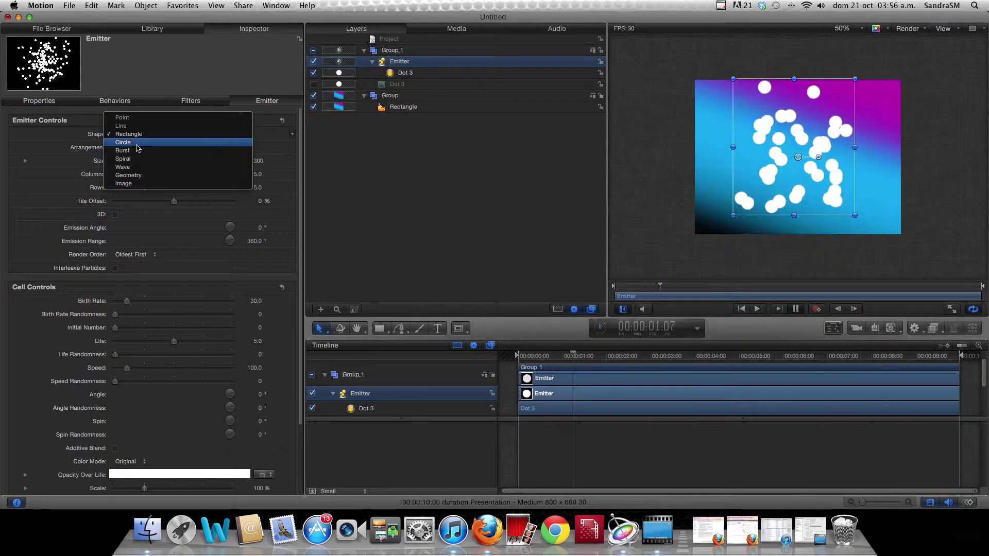
pyautogui.click(135, 143)
pyautogui.click(138, 135)
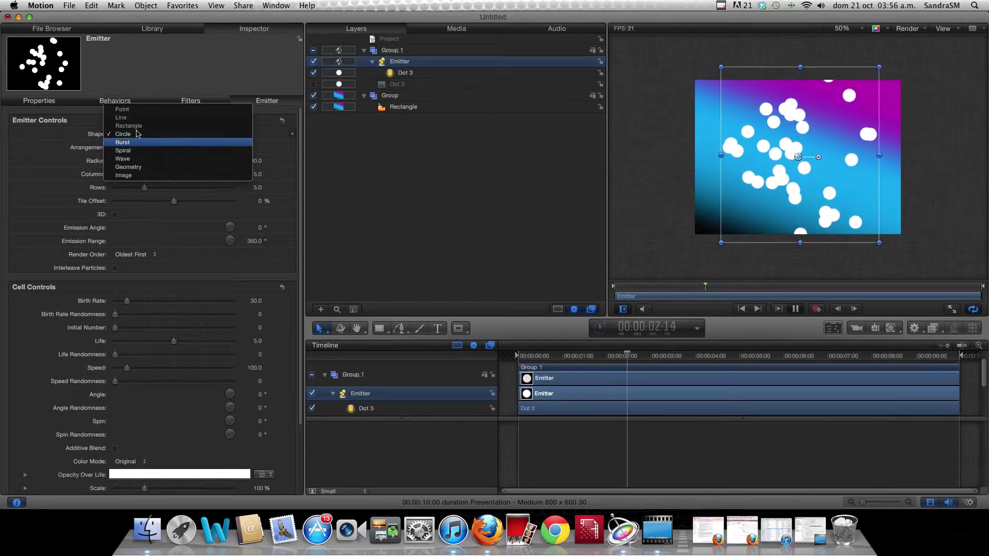
pyautogui.click(138, 135)
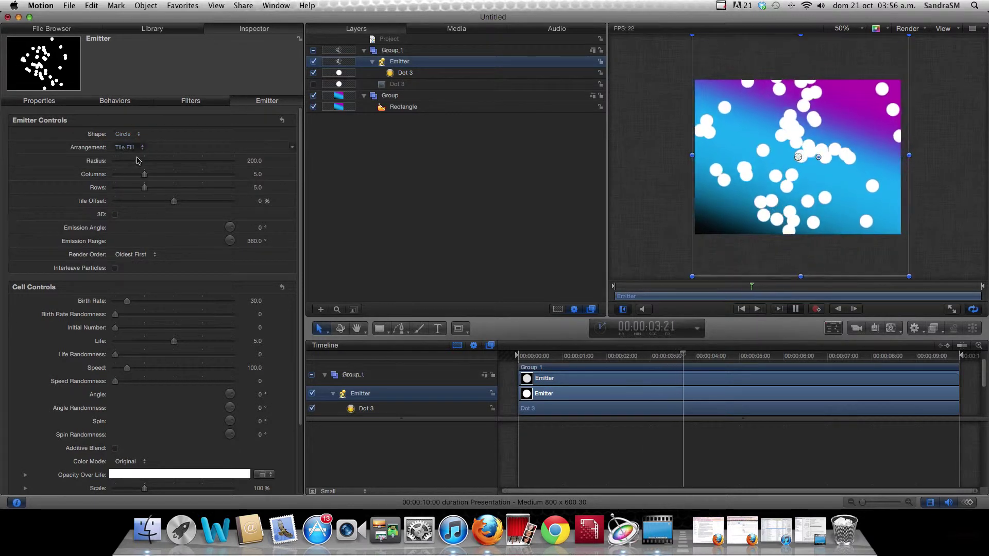
pyautogui.moveTo(139, 161)
pyautogui.mouseDown()
pyautogui.moveTo(160, 164)
pyautogui.moveTo(144, 178)
pyautogui.mouseUp()
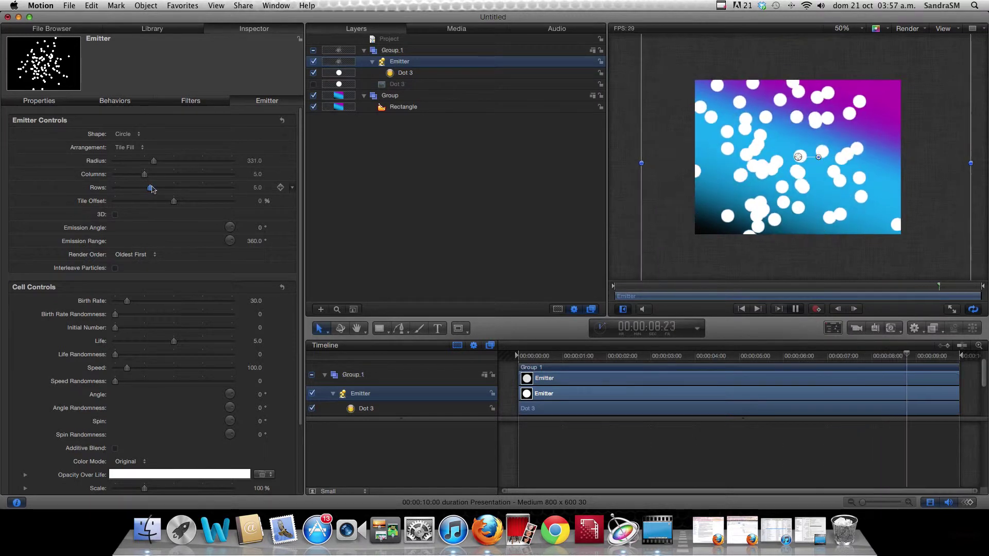
pyautogui.moveTo(145, 187); pyautogui.dragTo(143, 190)
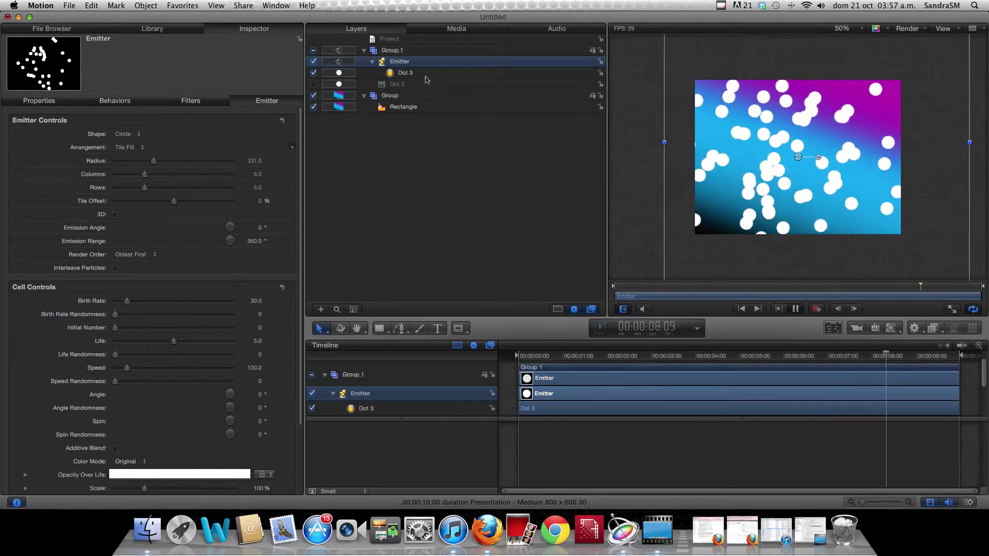
# - Lower the birth rate of the emitter's Dot 3 particle cell to 6
pyautogui.click(405, 73)
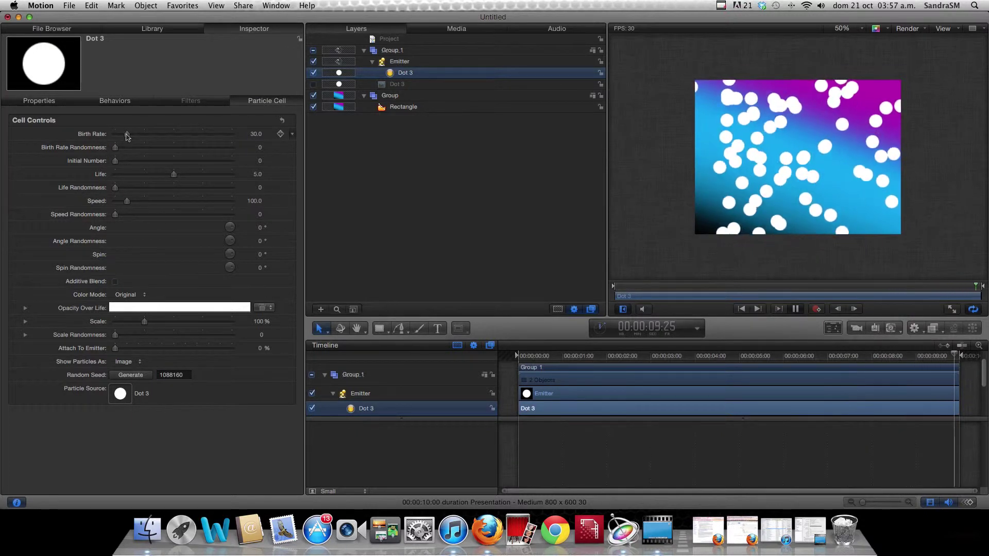
pyautogui.moveTo(127, 133); pyautogui.dragTo(124, 135)
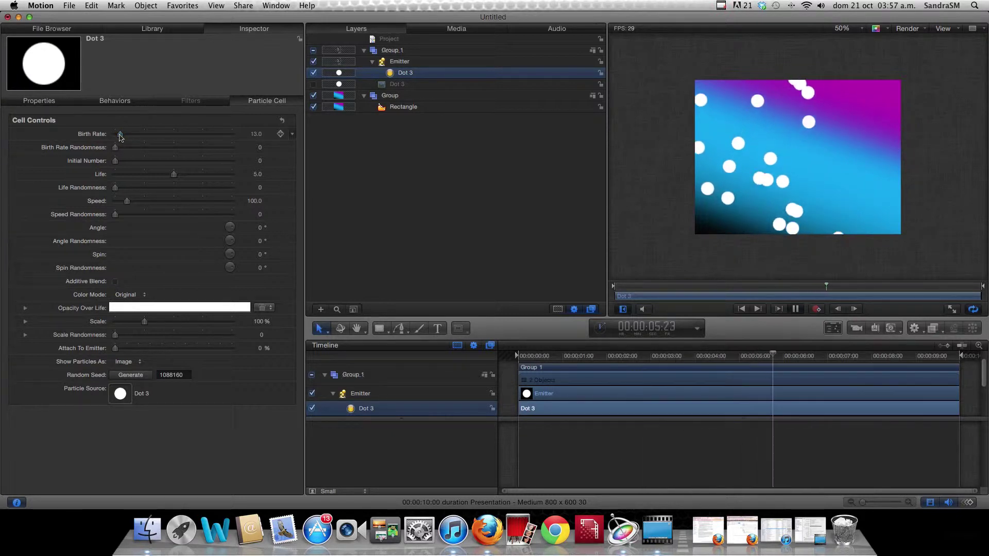
pyautogui.moveTo(120, 134); pyautogui.dragTo(116, 135)
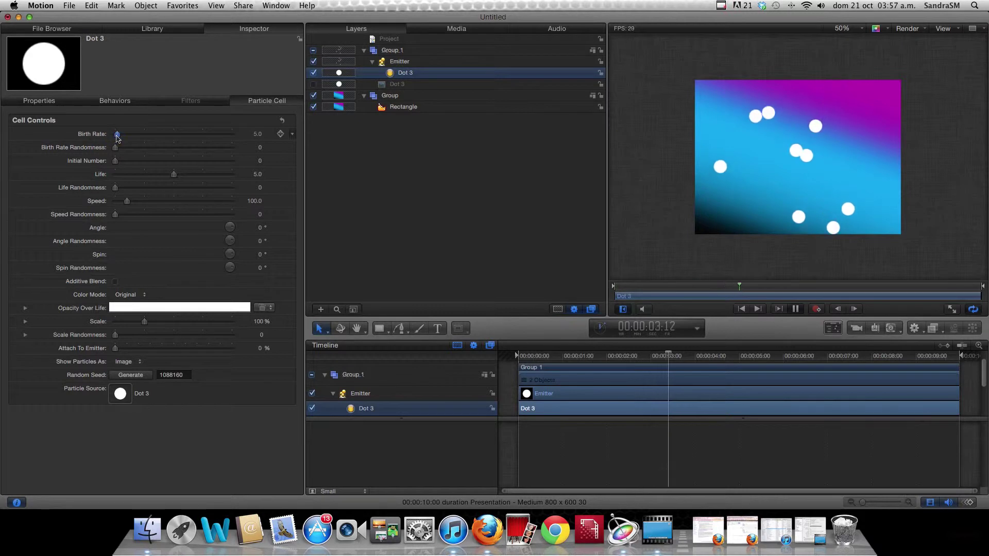
pyautogui.moveTo(116, 135); pyautogui.dragTo(117, 135)
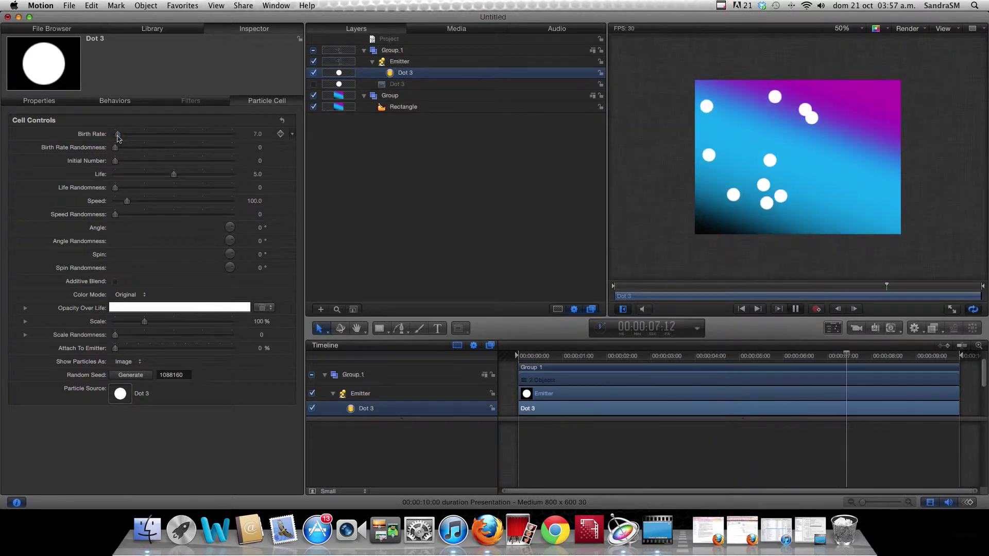
pyautogui.moveTo(118, 136); pyautogui.dragTo(117, 135)
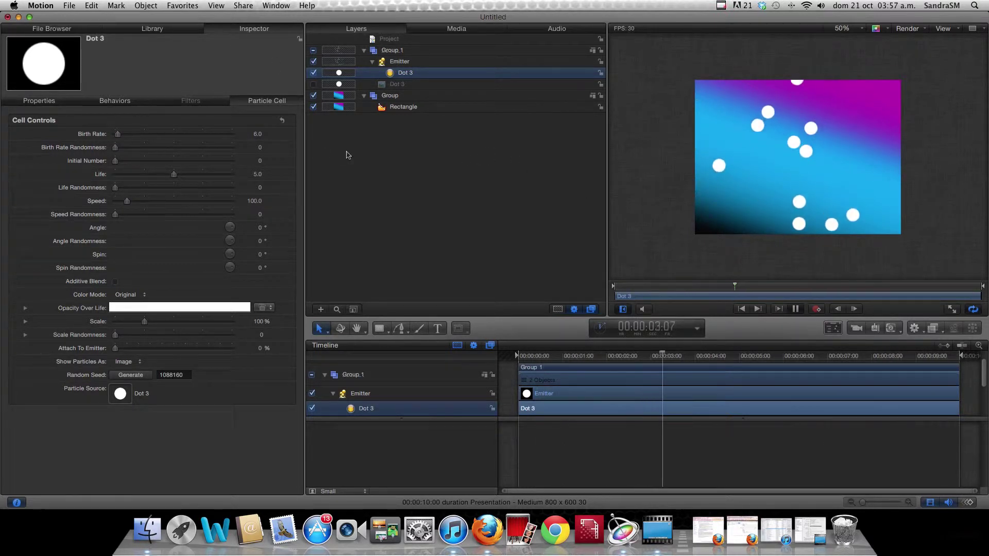
# - Reduce the circular emitter's radius to 191
pyautogui.click(401, 65)
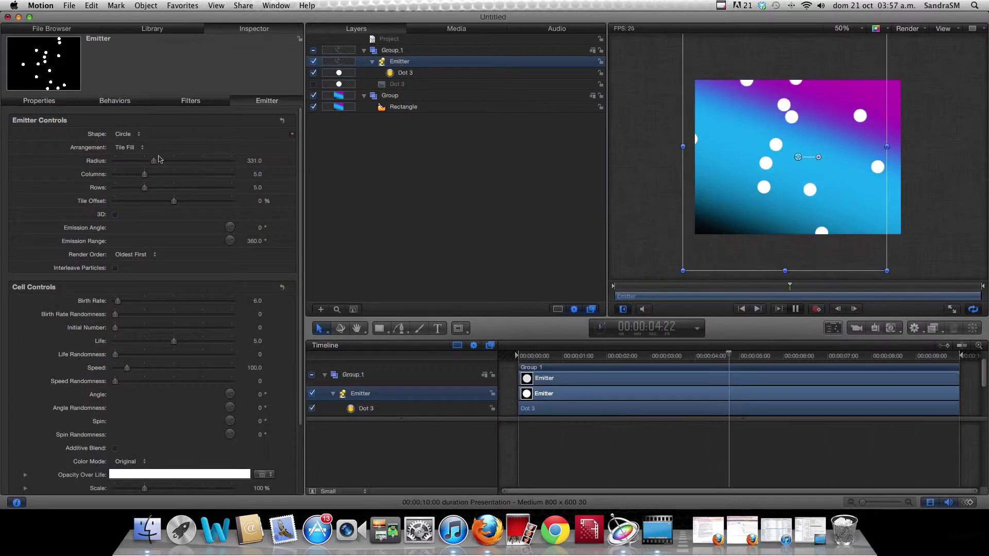
pyautogui.moveTo(153, 160); pyautogui.dragTo(136, 164)
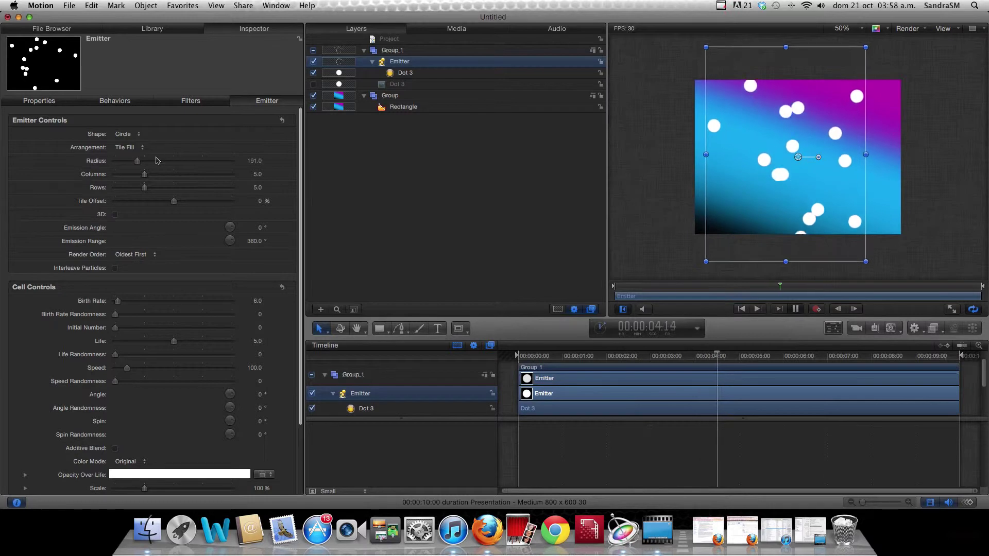
# - Set the Dot 3 particle cell's life to 5.68, its speed to 99 and its scale to about 124%
pyautogui.press('Down')
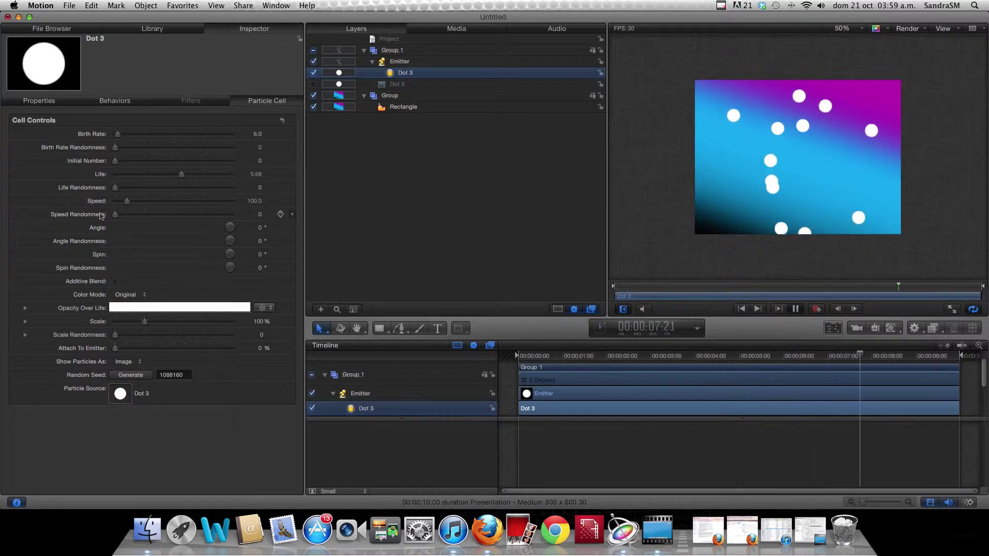
pyautogui.moveTo(126, 205); pyautogui.dragTo(137, 206)
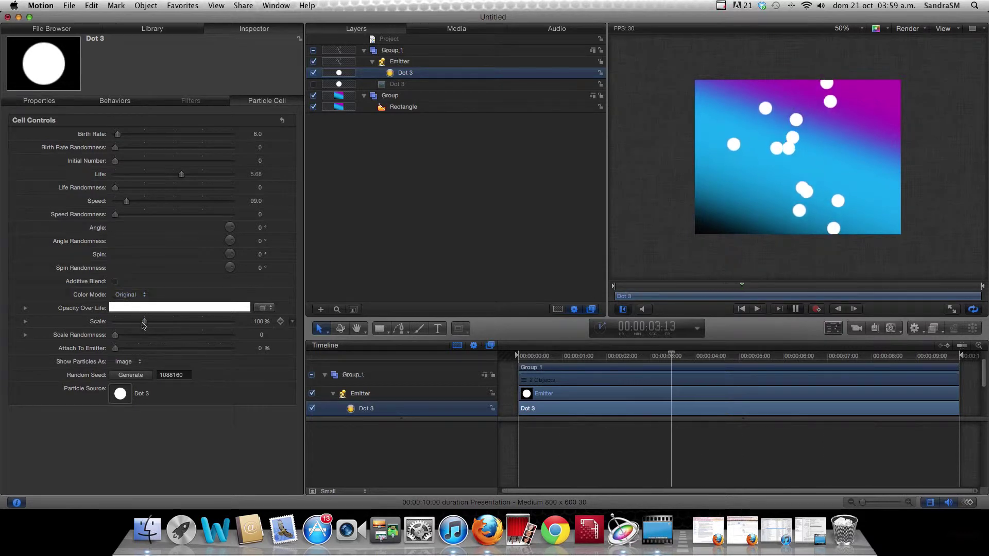
pyautogui.moveTo(144, 323); pyautogui.dragTo(151, 324)
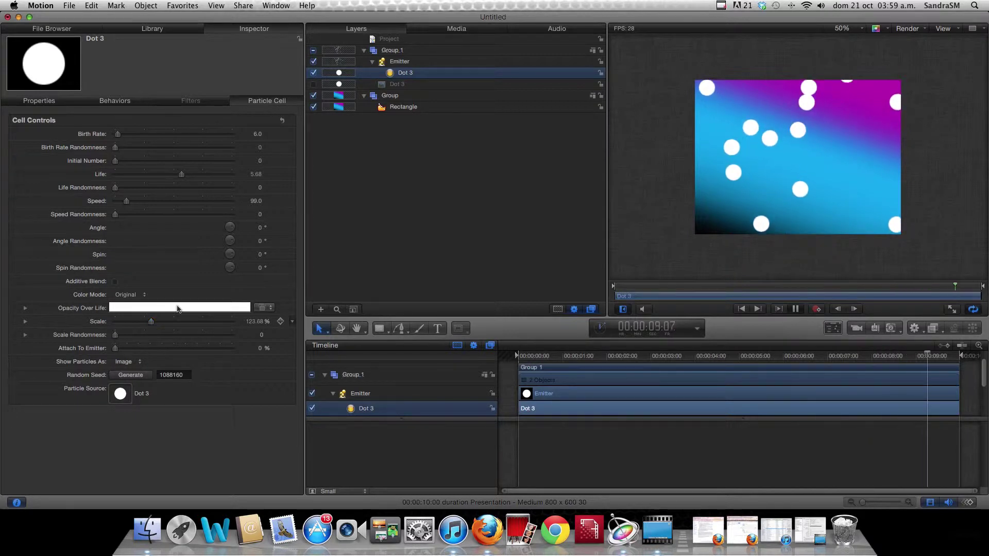
# - Set the canvas zoom to 100%
pyautogui.click(850, 29)
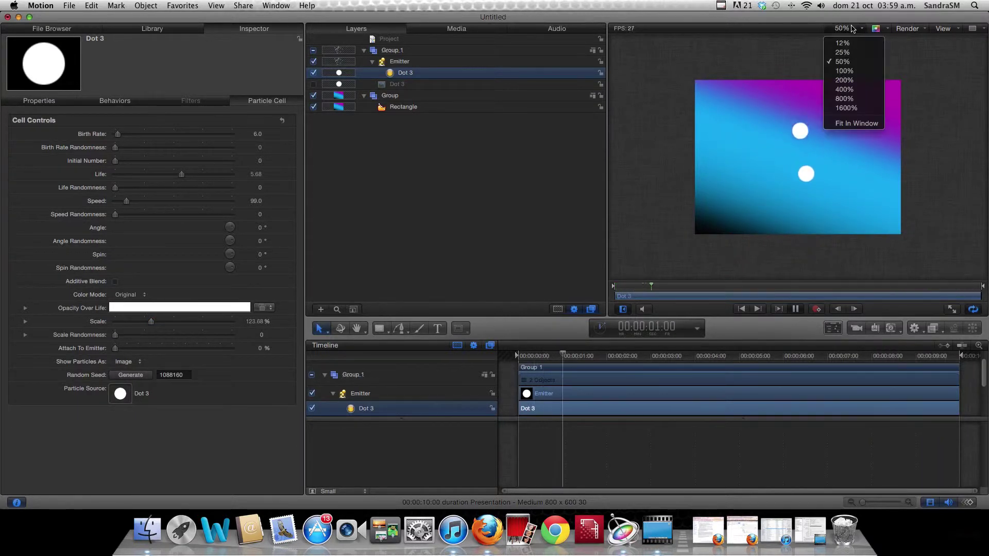
pyautogui.click(841, 71)
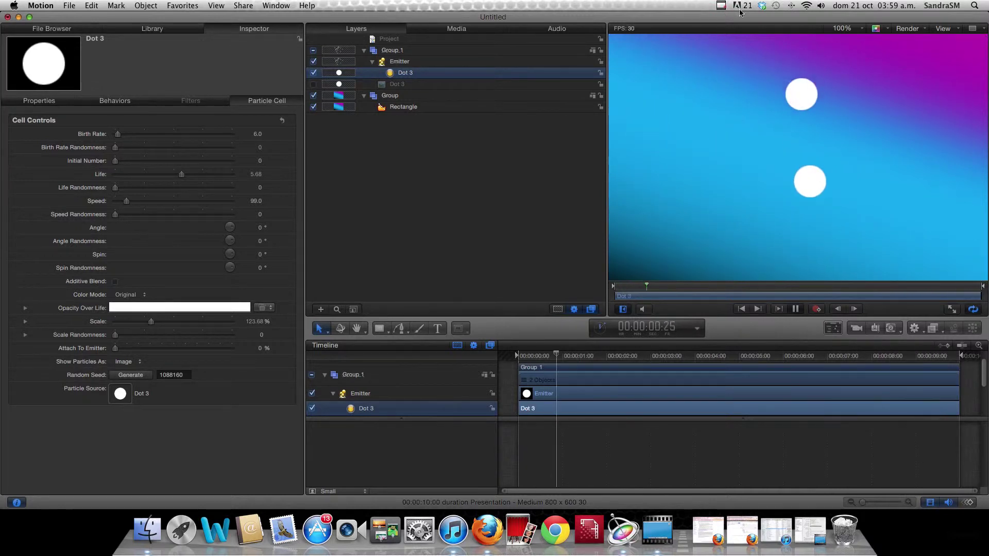
pyautogui.click(721, 6)
pyautogui.click(722, 7)
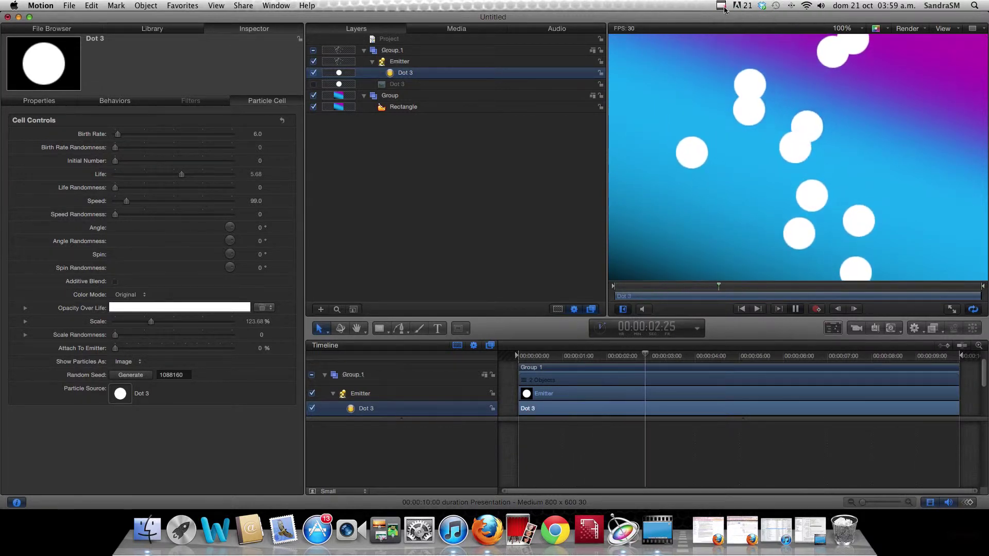
pyautogui.click(721, 6)
pyautogui.click(726, 22)
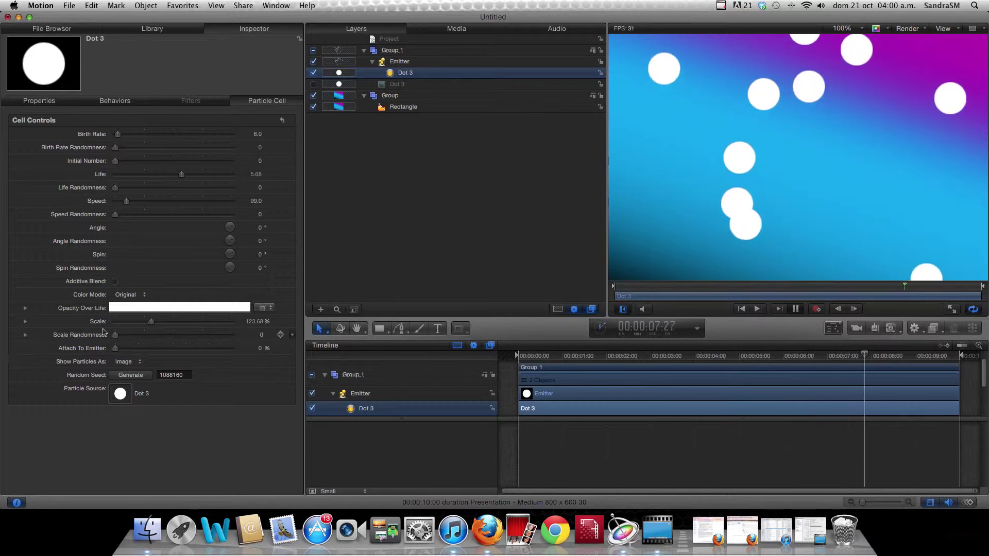
# - Set the Dot 3 particle cell's scale randomness to 61.84 and its color mode to Colorize with a yellow color
pyautogui.moveTo(115, 335); pyautogui.dragTo(152, 337)
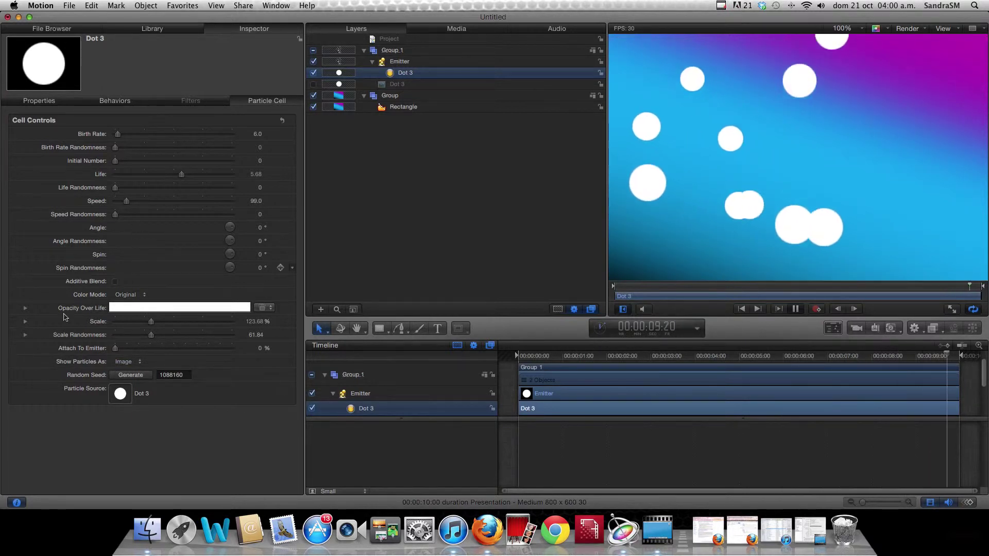
pyautogui.click(126, 296)
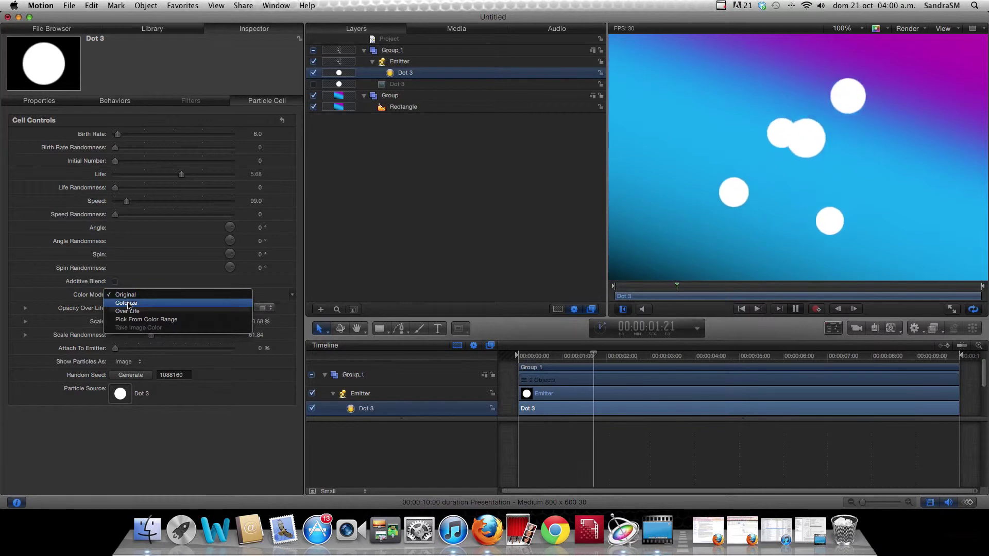
pyautogui.click(126, 303)
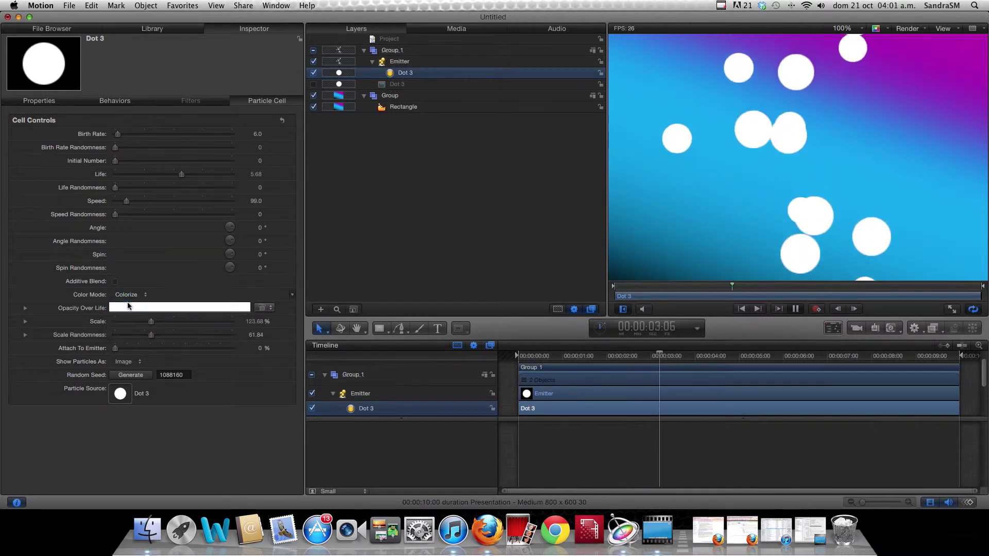
pyautogui.click(131, 309)
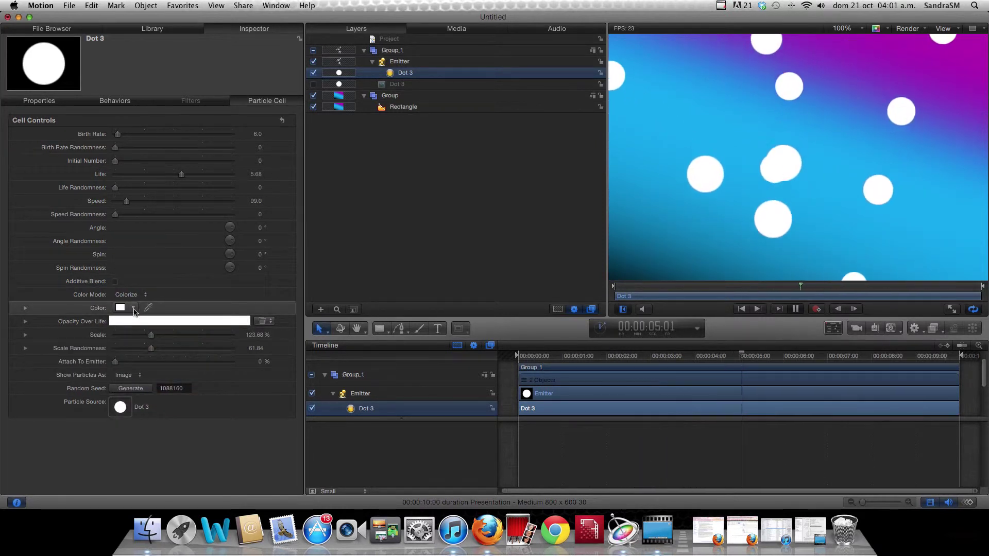
pyautogui.moveTo(132, 309); pyautogui.dragTo(154, 331)
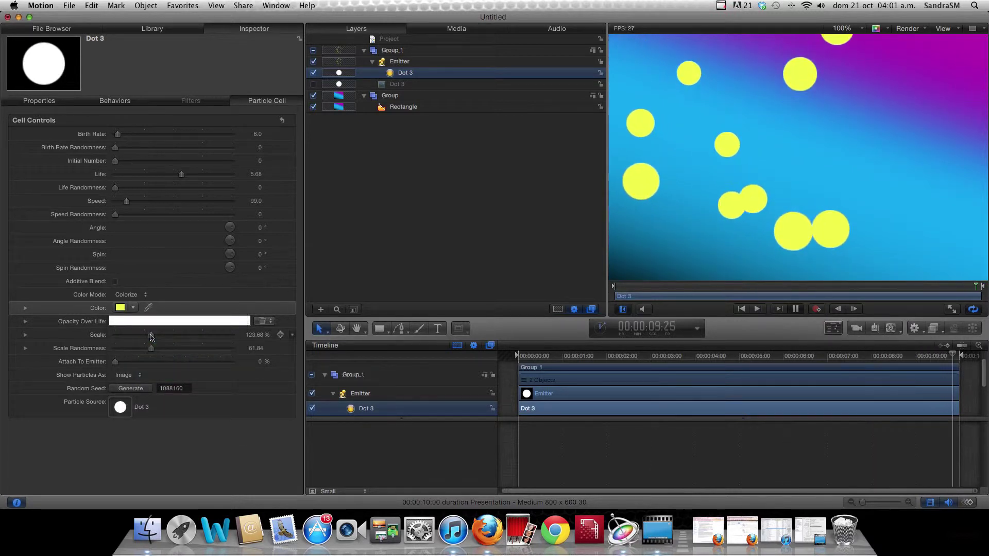
# - Lower the opacity of the source Dot 3 image layer in Group 1 to 46.71%
pyautogui.click(404, 85)
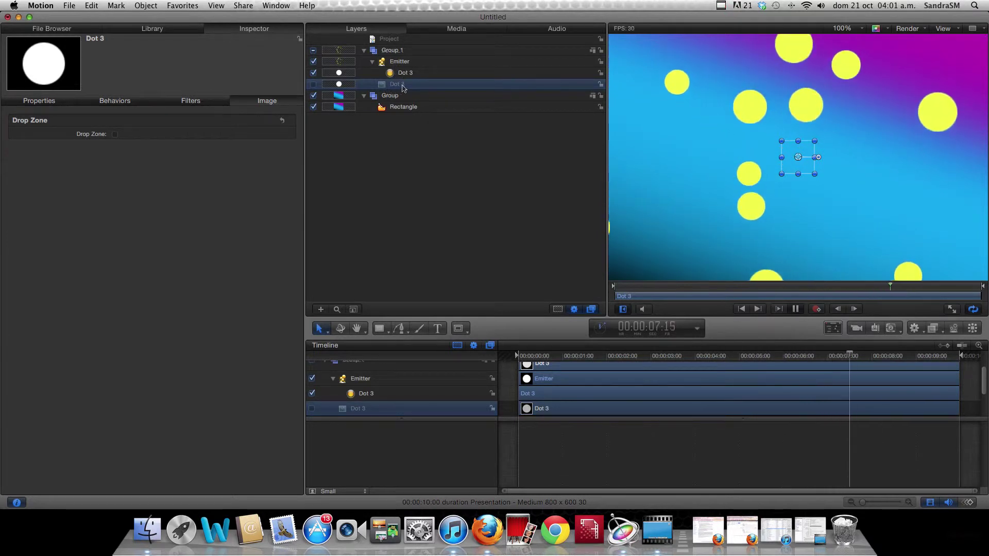
pyautogui.click(39, 100)
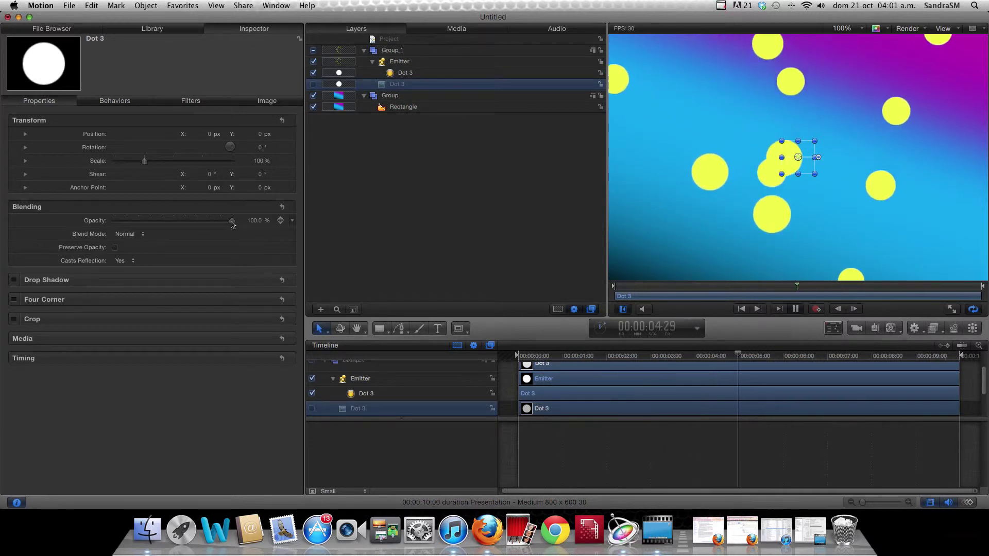
pyautogui.moveTo(234, 225); pyautogui.dragTo(169, 223)
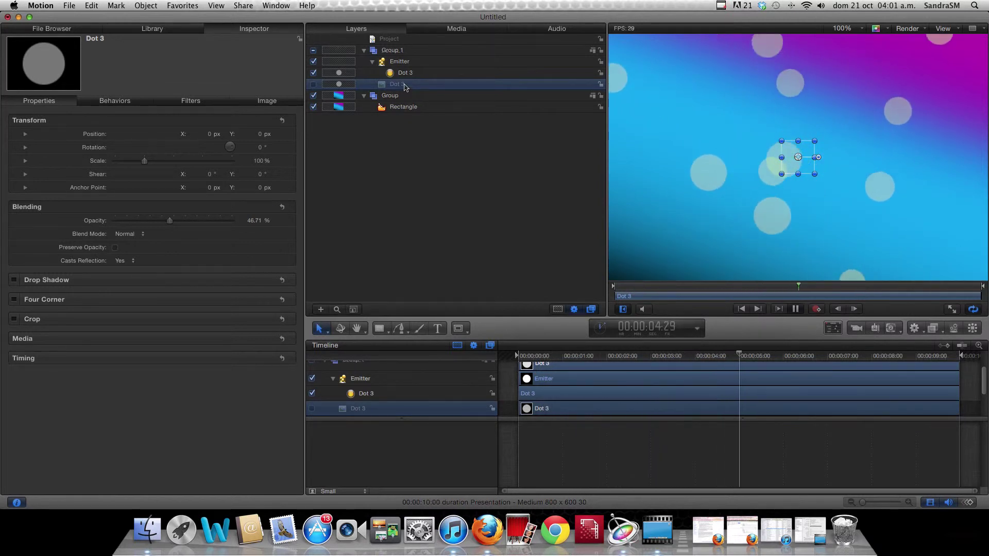
pyautogui.click(953, 328)
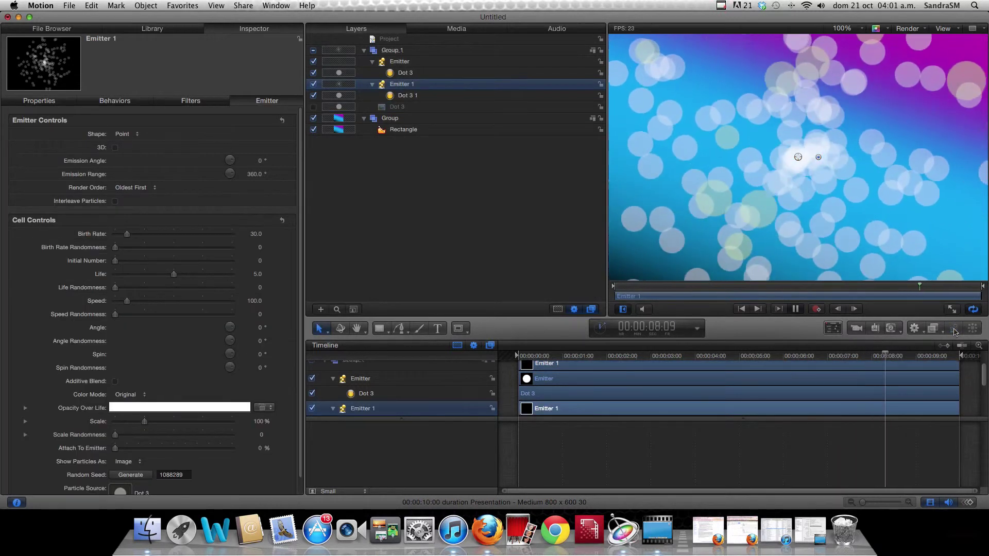
pyautogui.press('super+c')
pyautogui.press('Delete')
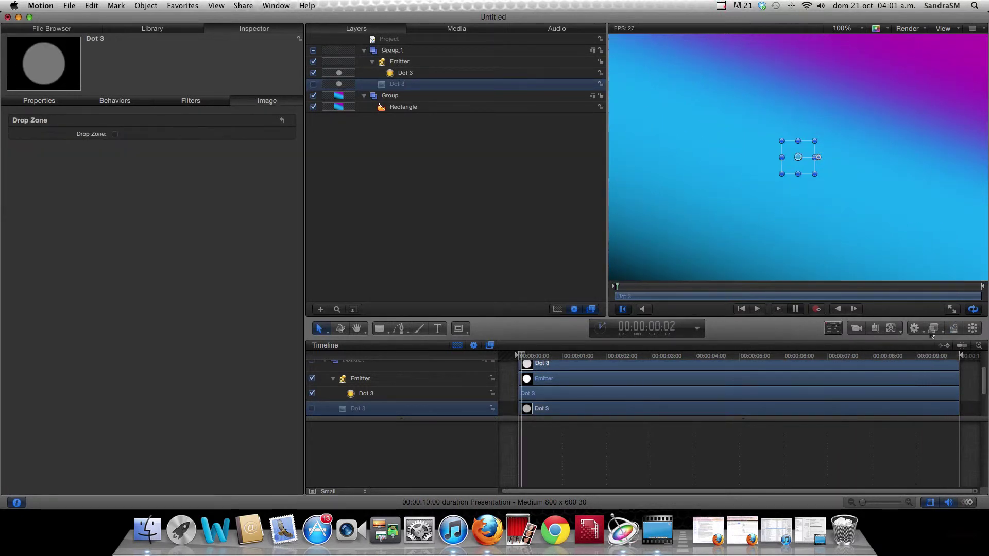
# - Try a Glow filter on the source Dot 3 image layer and delete it again
pyautogui.click(933, 328)
pyautogui.moveTo(916, 382)
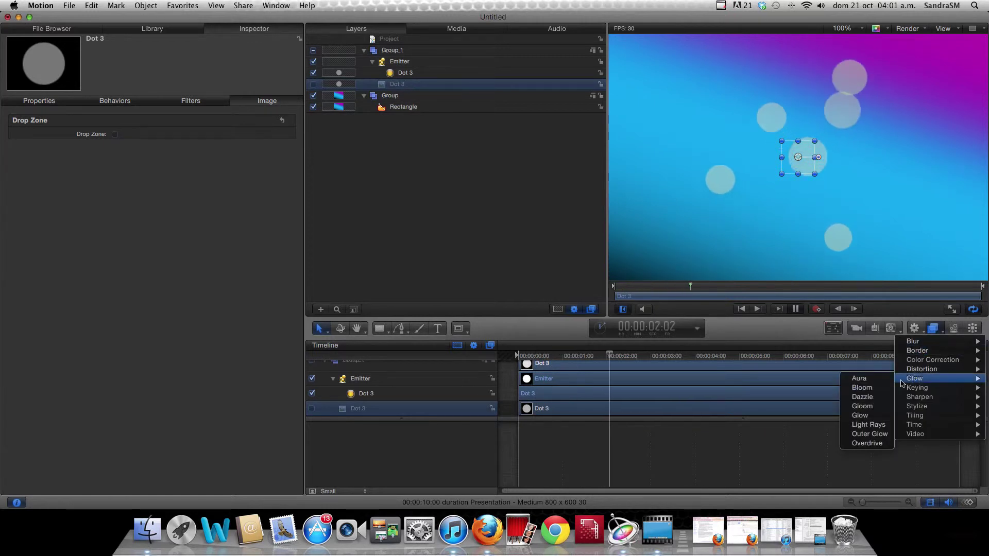
pyautogui.click(860, 415)
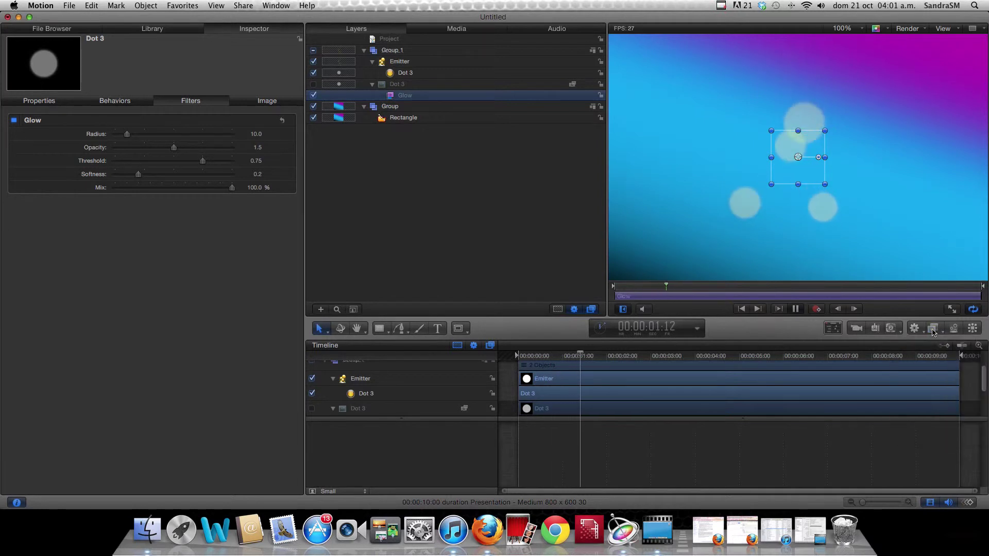
pyautogui.rightClick(417, 99)
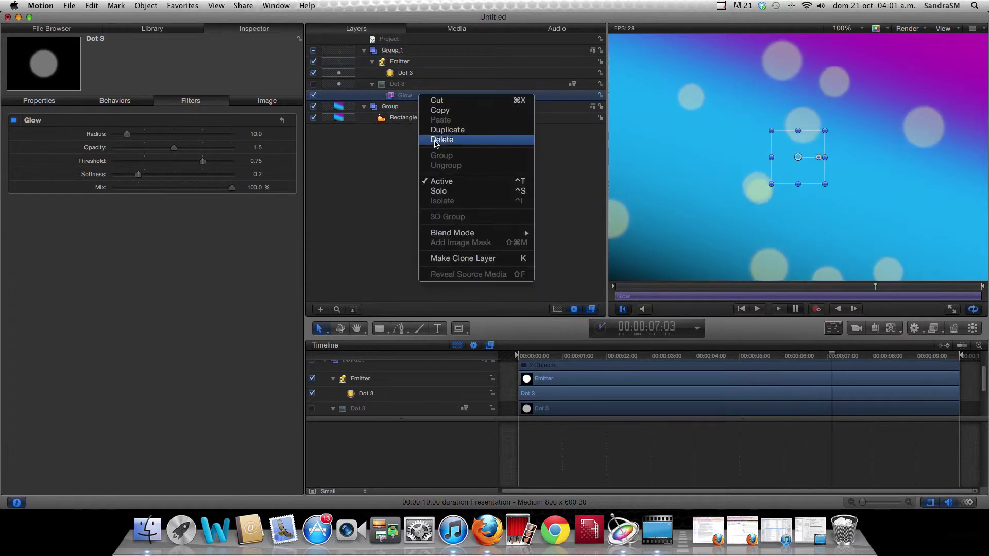
pyautogui.click(435, 141)
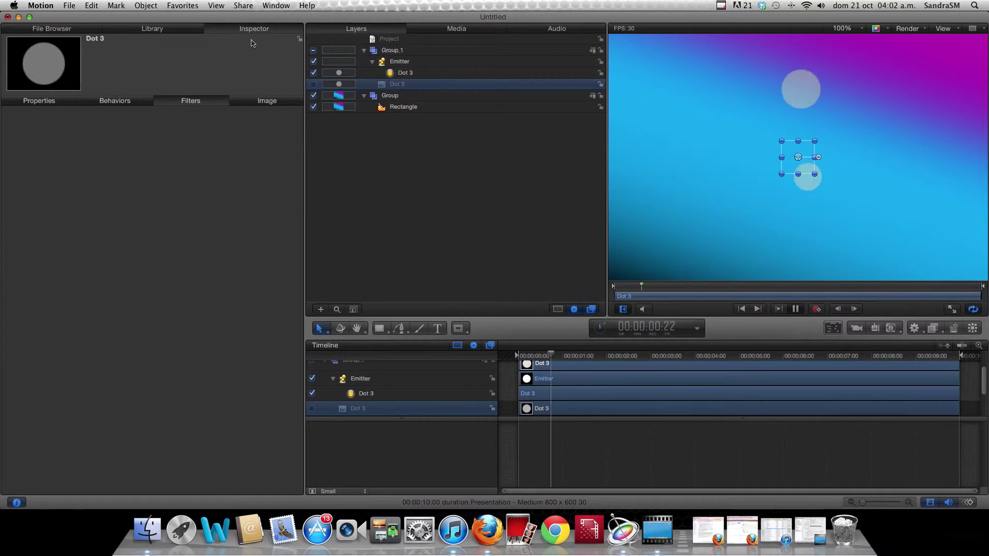
pyautogui.click(264, 104)
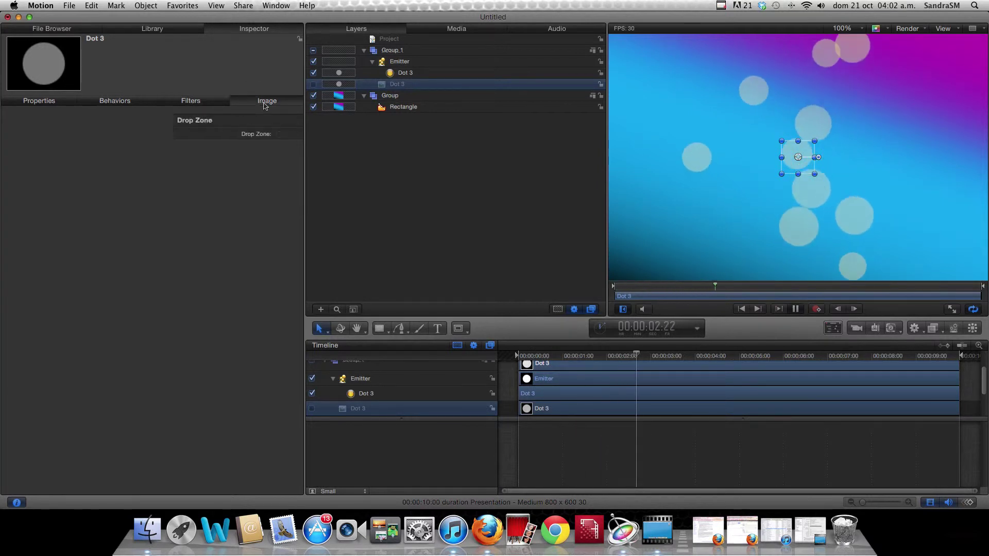
pyautogui.press('F1')
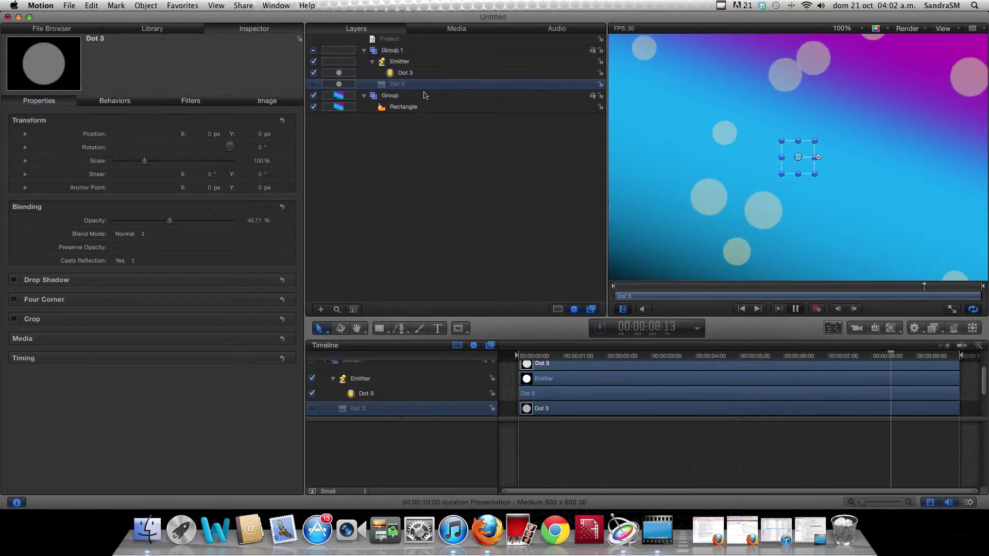
pyautogui.click(429, 130)
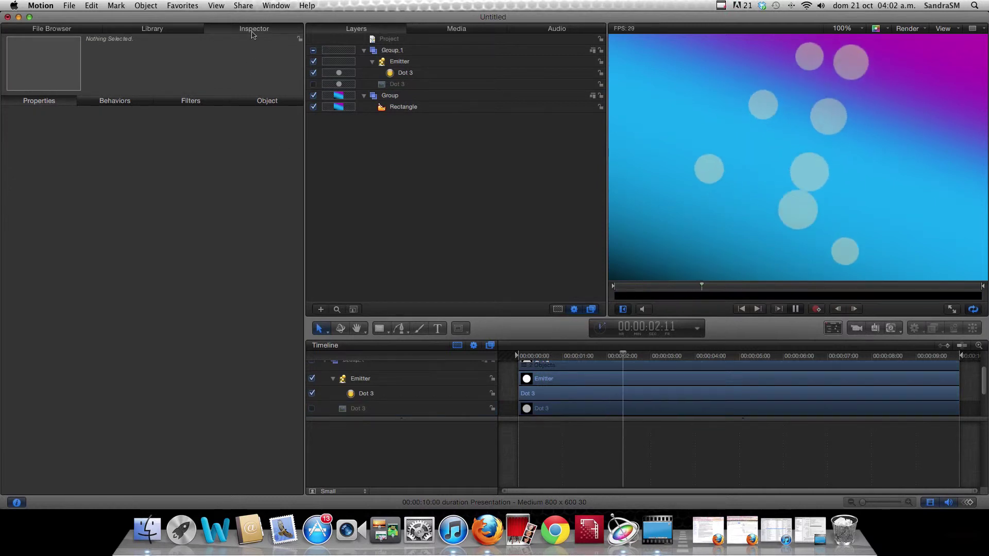
# - Preview the dot blurred.png particle image from the Library and add it to the project in a new group
pyautogui.click(148, 30)
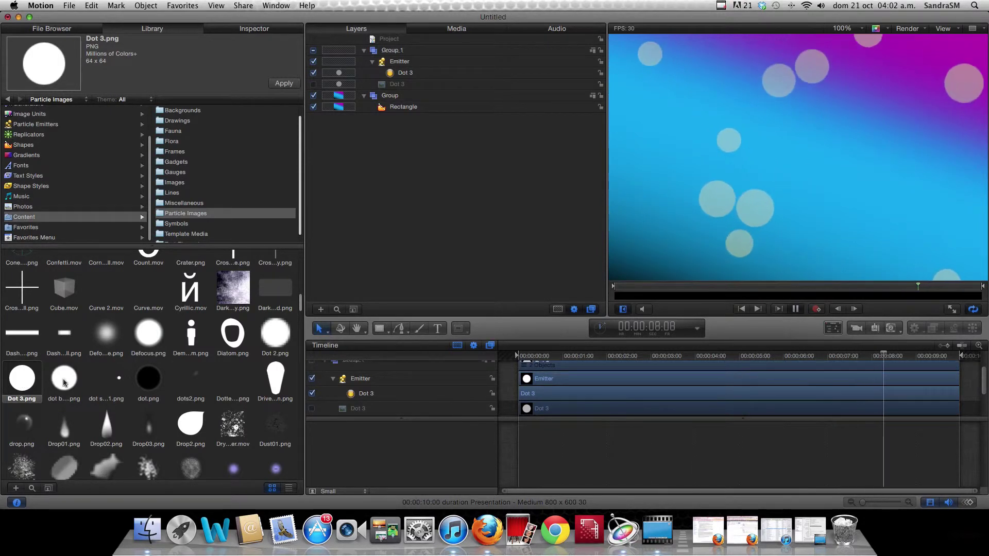
pyautogui.press('Right')
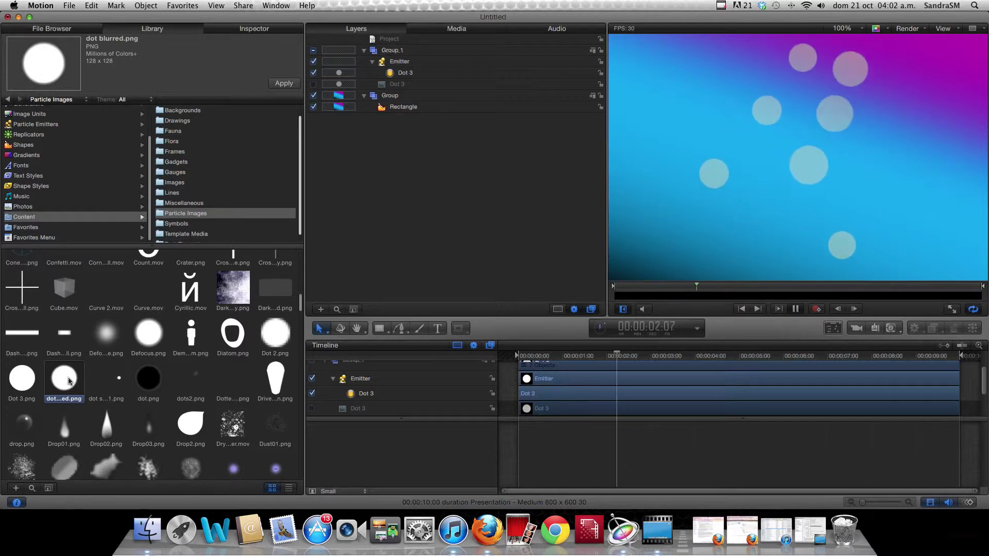
pyautogui.click(24, 381)
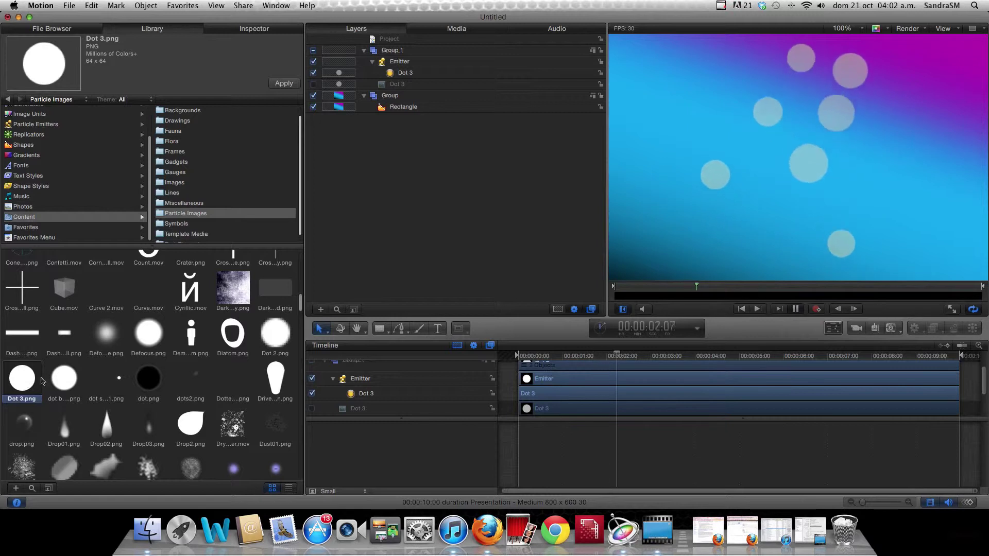
pyautogui.doubleClick(64, 380)
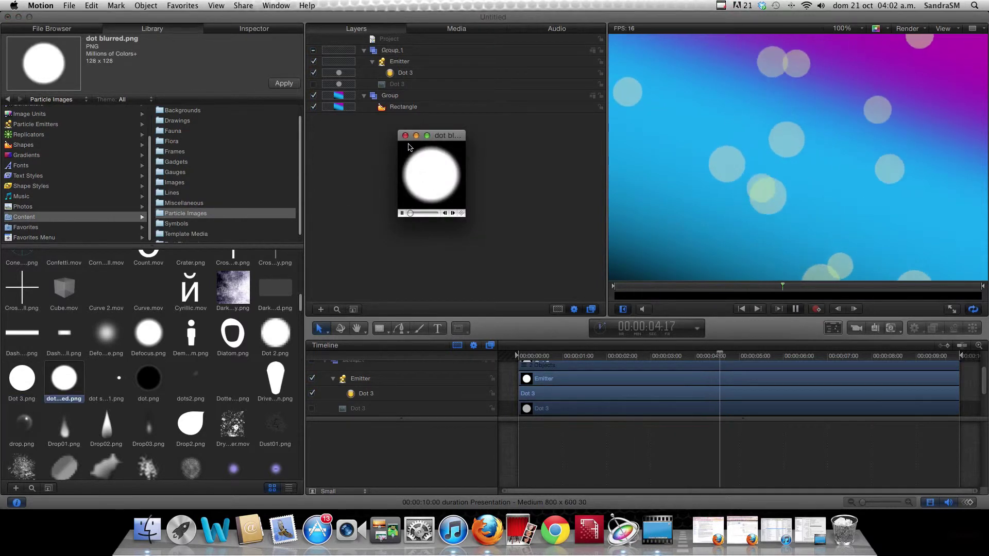
pyautogui.press('super+w')
pyautogui.moveTo(68, 379); pyautogui.dragTo(399, 193)
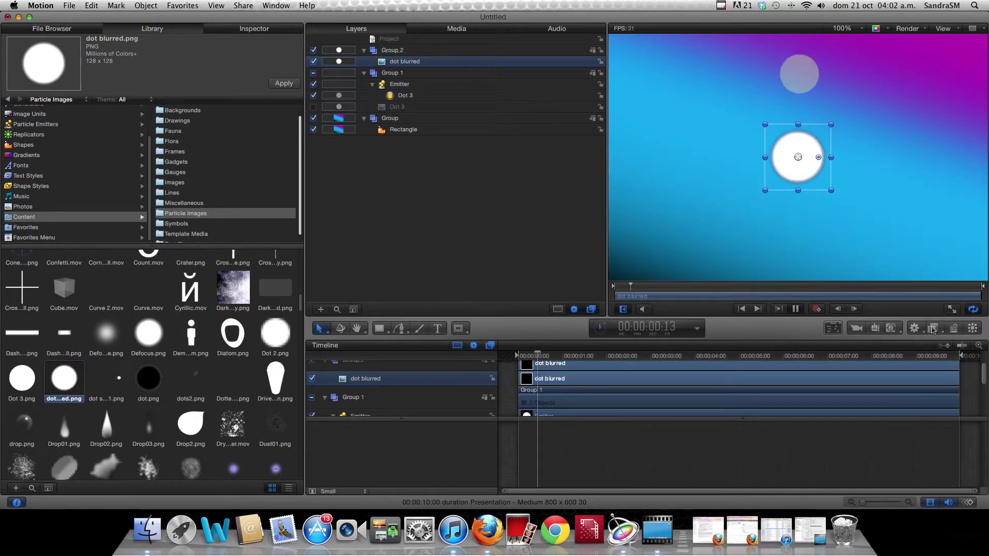
# - Apply a Glow filter to the dot blurred layer
pyautogui.doubleClick(403, 61)
pyautogui.press('Return')
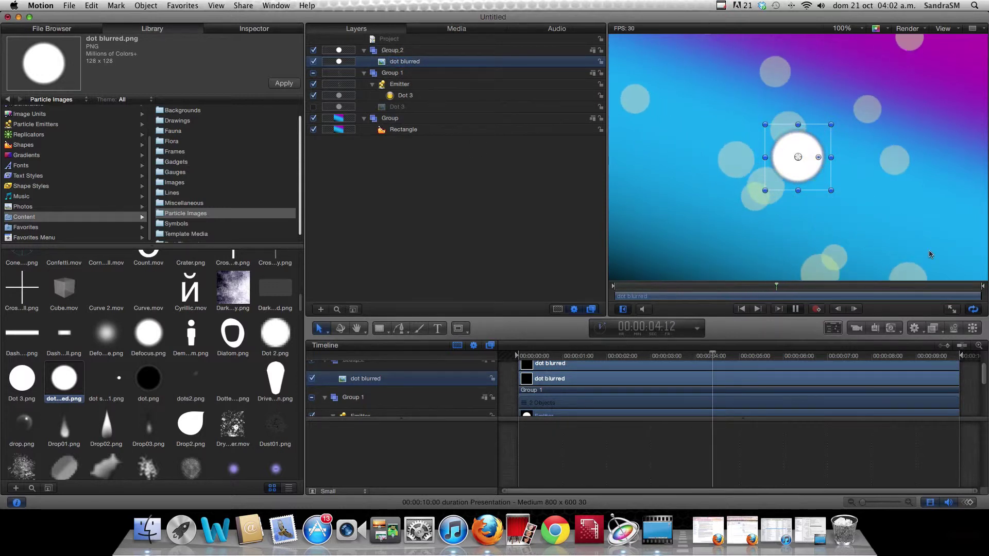
pyautogui.click(933, 329)
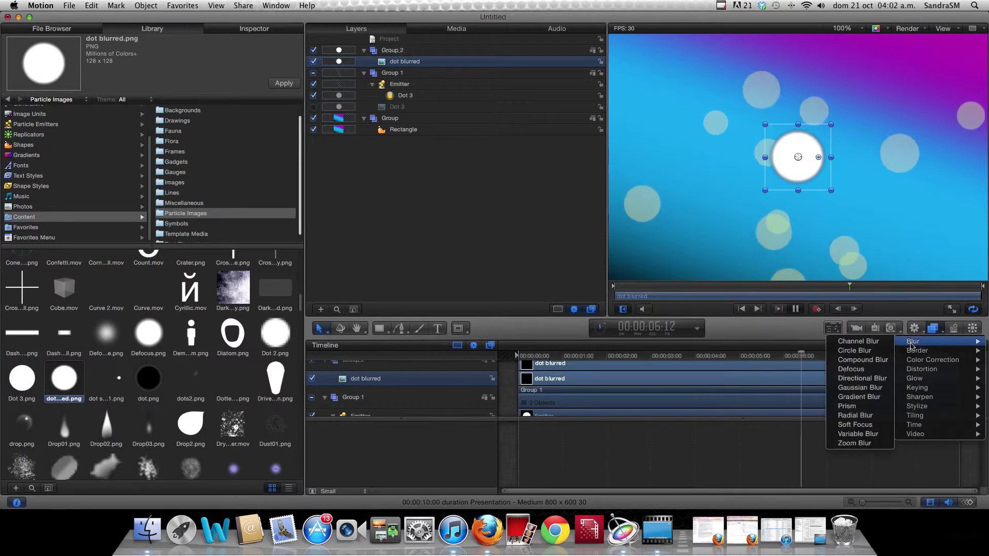
pyautogui.moveTo(922, 369)
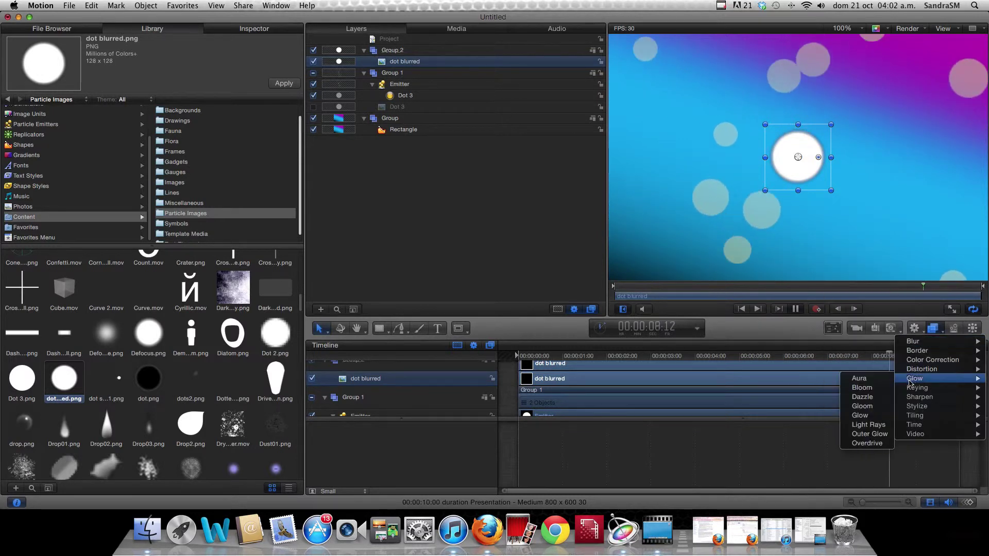
pyautogui.click(863, 416)
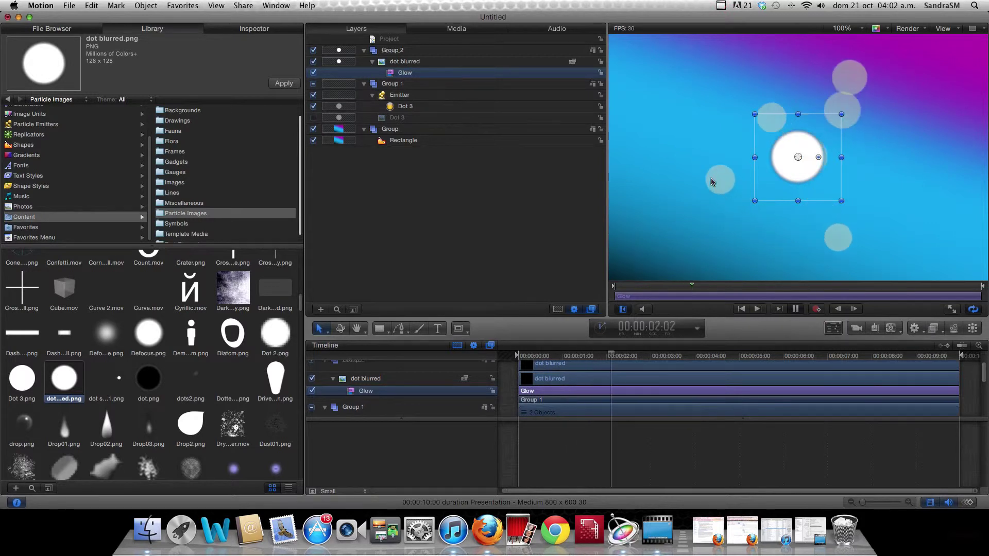
# - Set the dot blurred layer's Glow radius to 41 and its glow opacity to 1.65
pyautogui.doubleClick(405, 62)
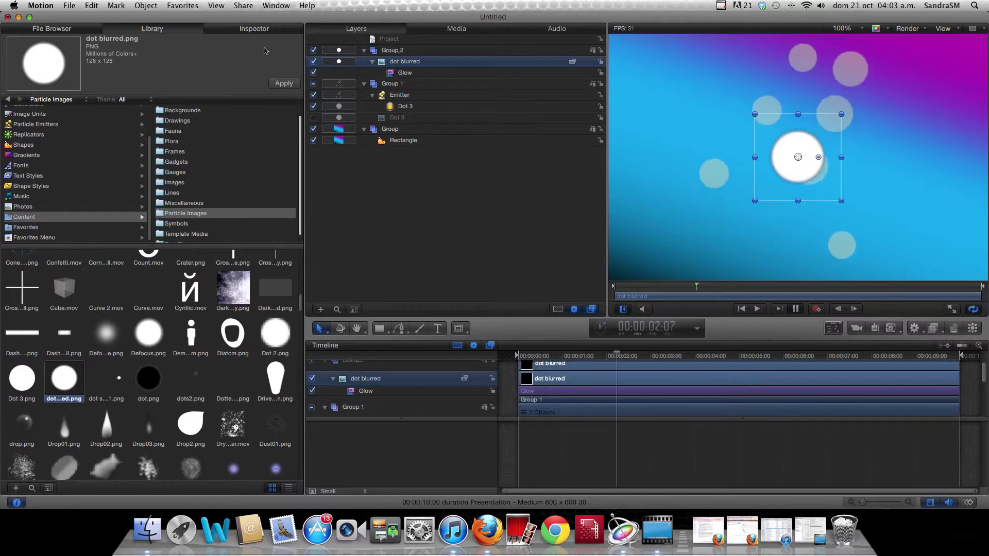
pyautogui.click(255, 29)
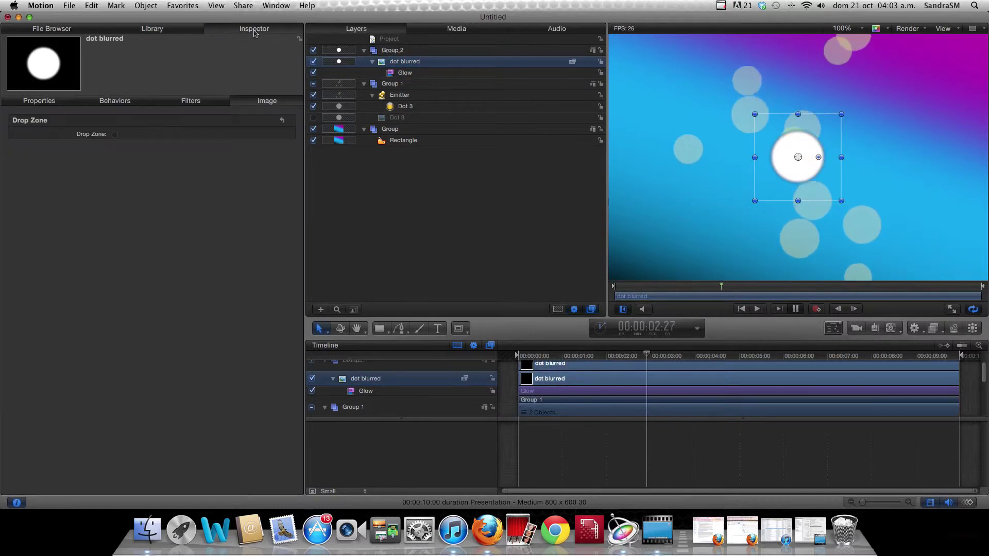
pyautogui.click(190, 101)
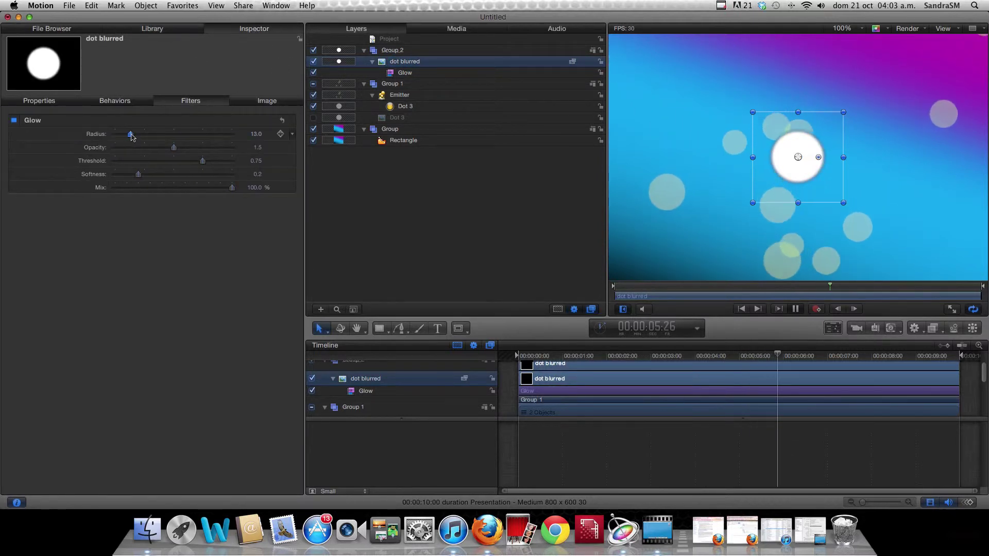
pyautogui.moveTo(132, 137); pyautogui.dragTo(174, 149)
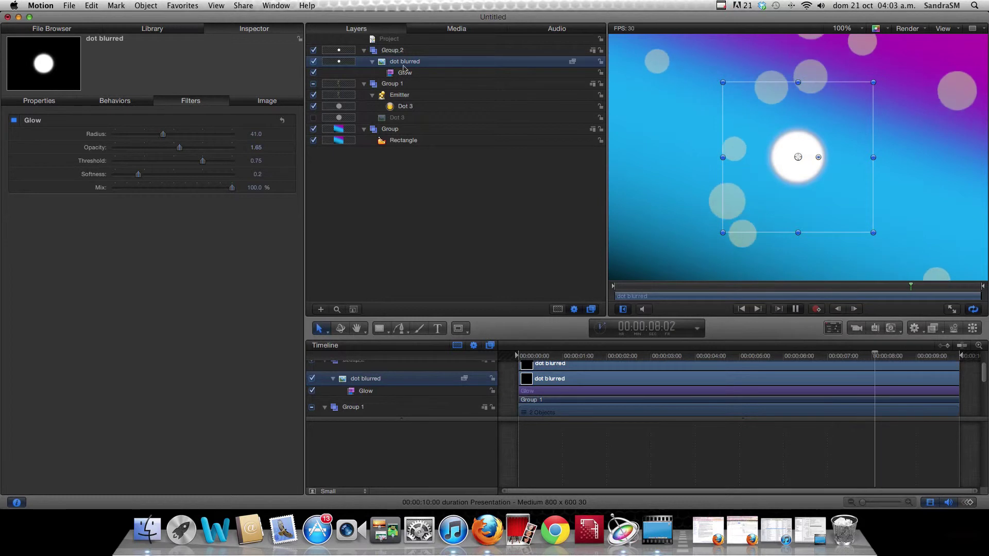
# - Make a particle emitter from the dot blurred layer
pyautogui.click(955, 330)
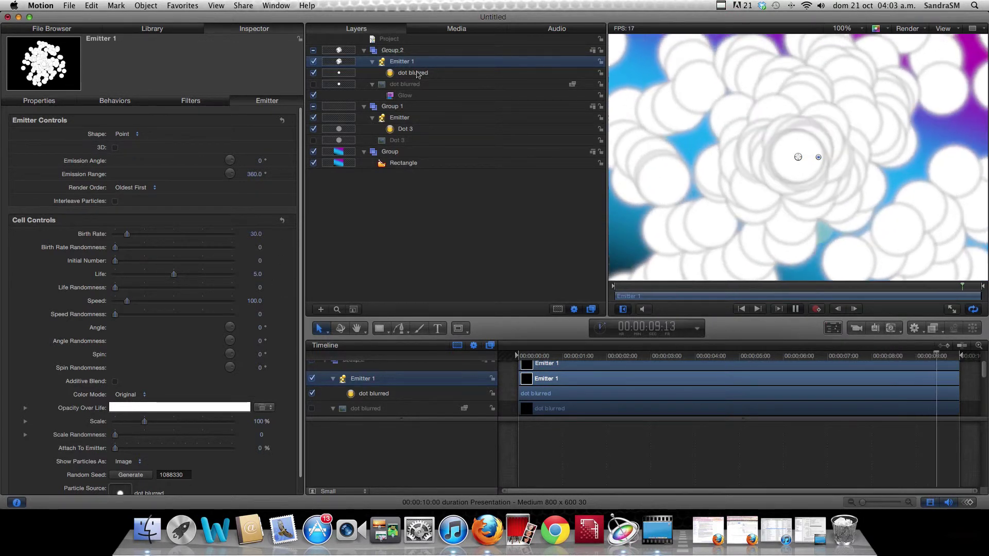
# - Set Emitter 1's shape to Circle and its dot blurred cell's birth rate to 2
pyautogui.click(138, 135)
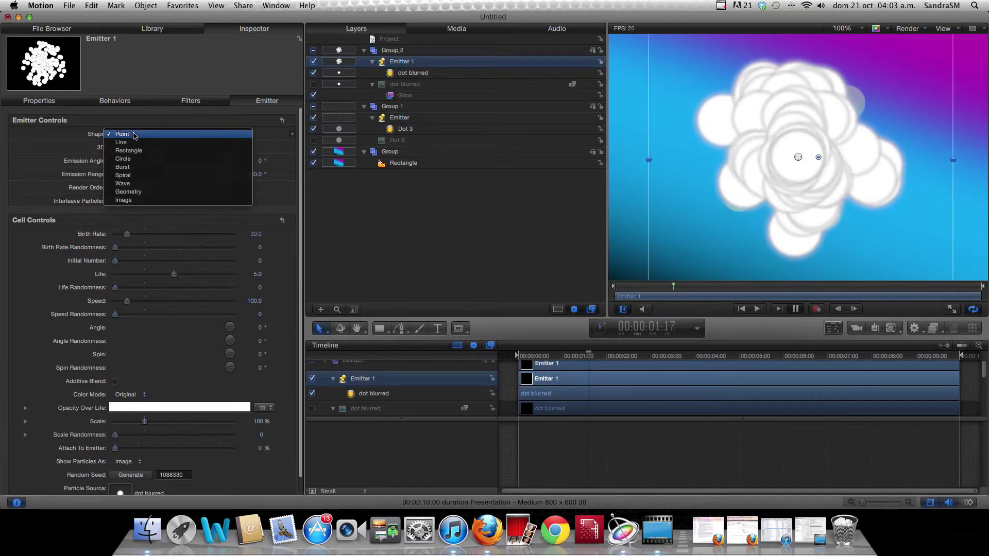
pyautogui.click(127, 159)
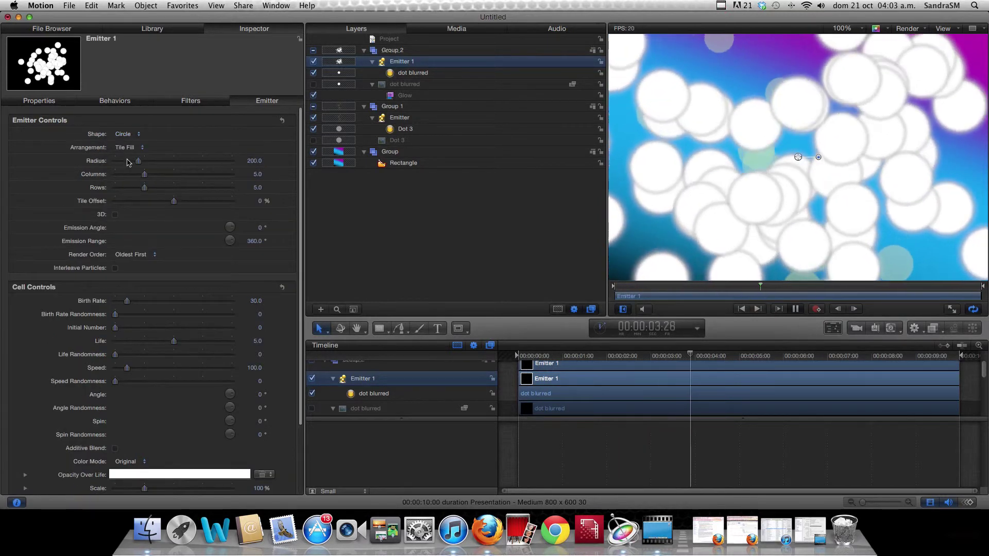
pyautogui.click(402, 74)
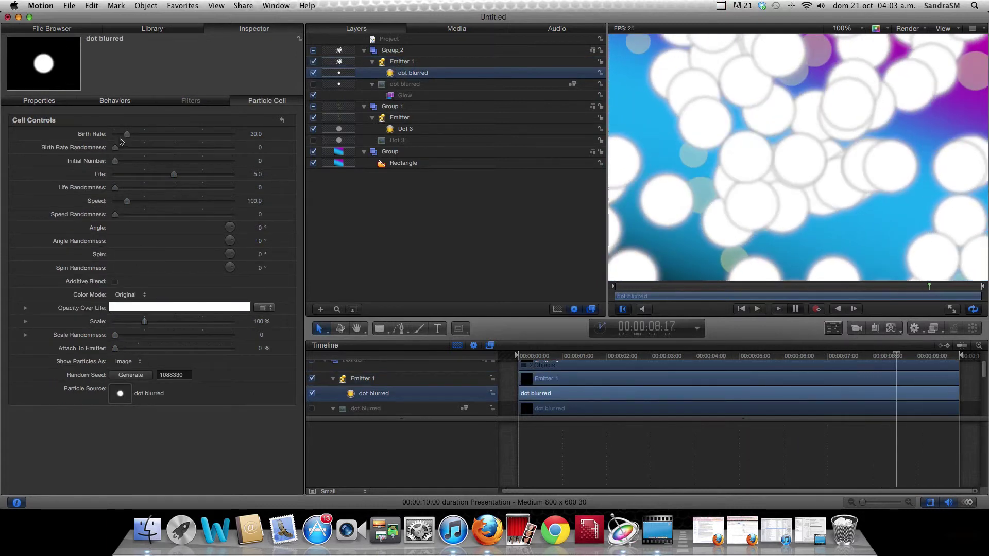
pyautogui.click(121, 135)
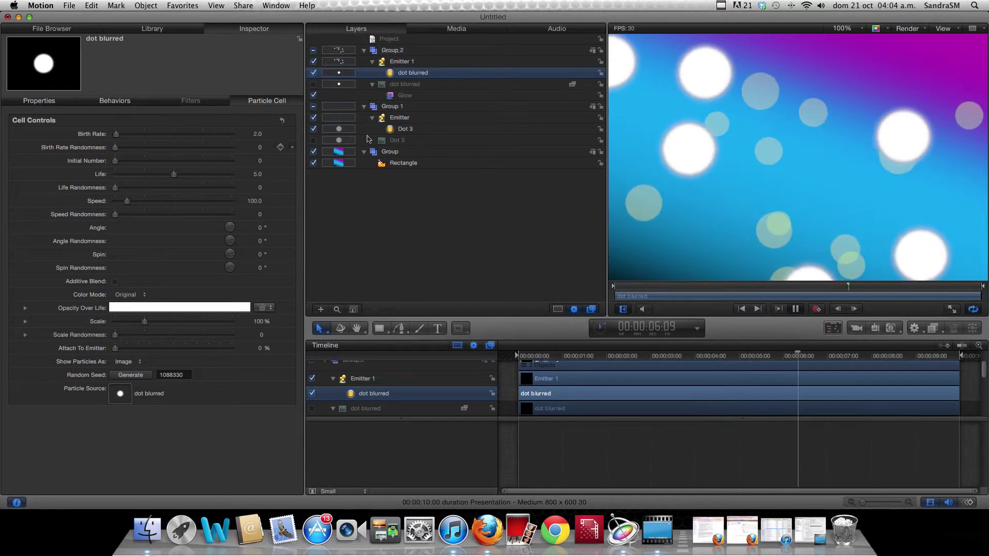
# - Lower the opacity of the dot blurred source layer to 55.92%
pyautogui.click(411, 85)
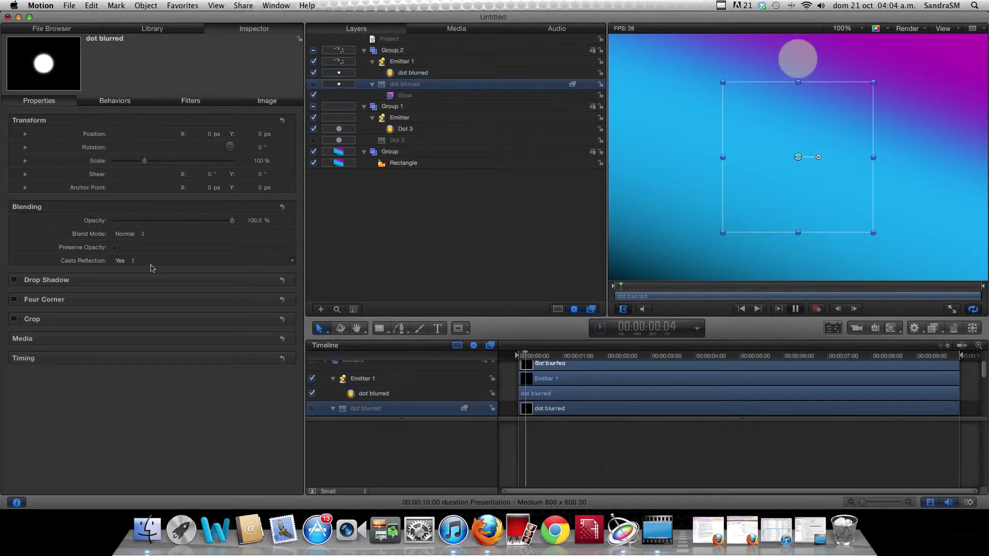
pyautogui.moveTo(231, 221); pyautogui.dragTo(163, 218)
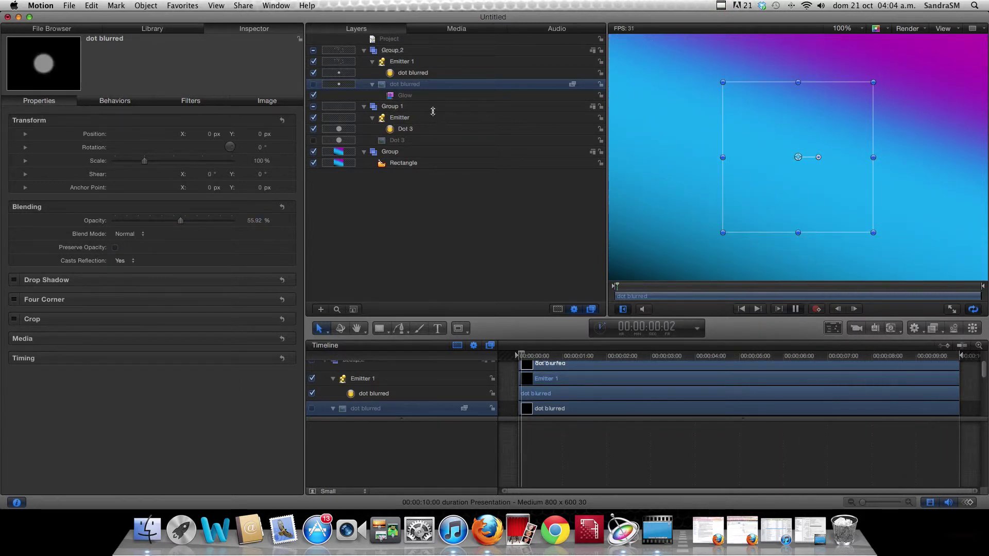
pyautogui.click(398, 222)
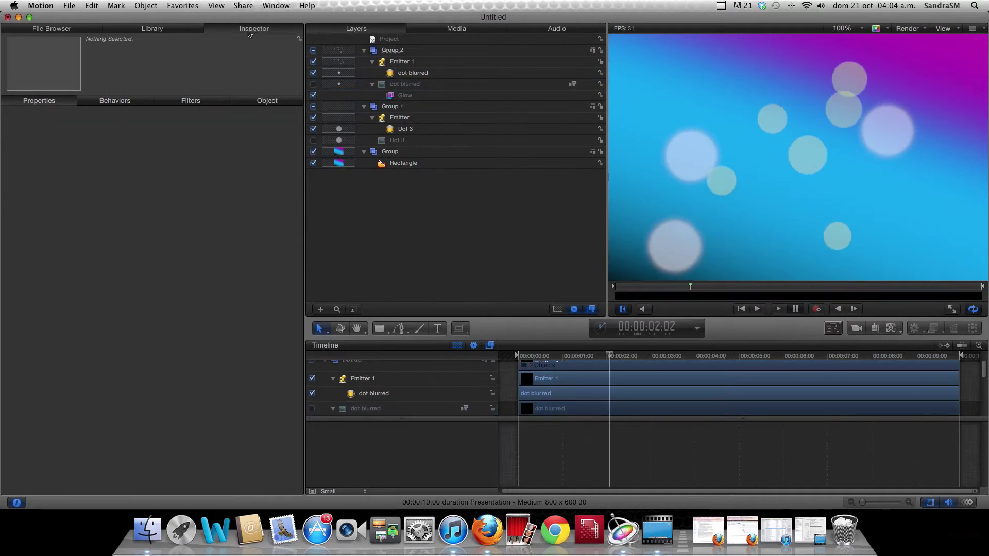
# - Add the Defocus More particle image from the Library in a new group and make a particle emitter from it
pyautogui.click(177, 28)
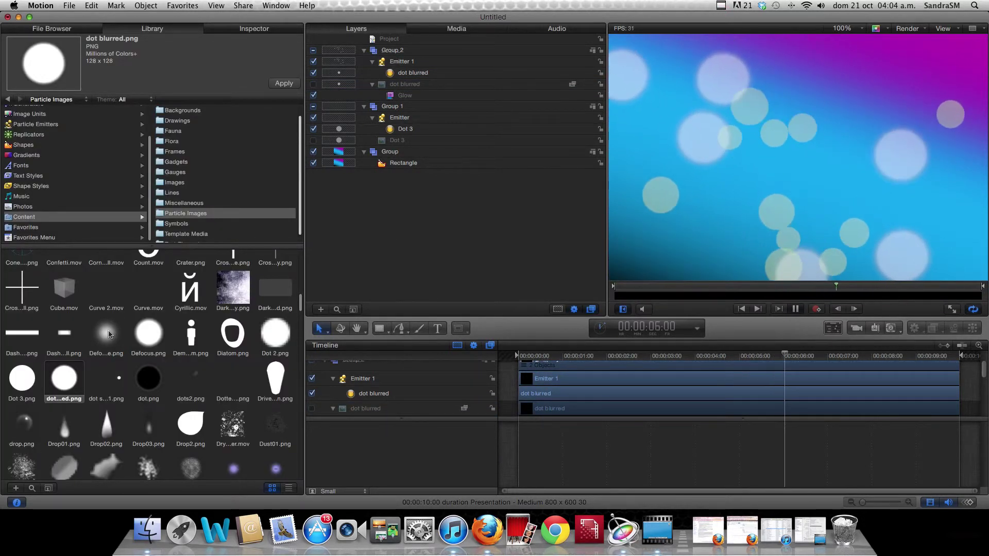
pyautogui.moveTo(109, 334); pyautogui.dragTo(384, 216)
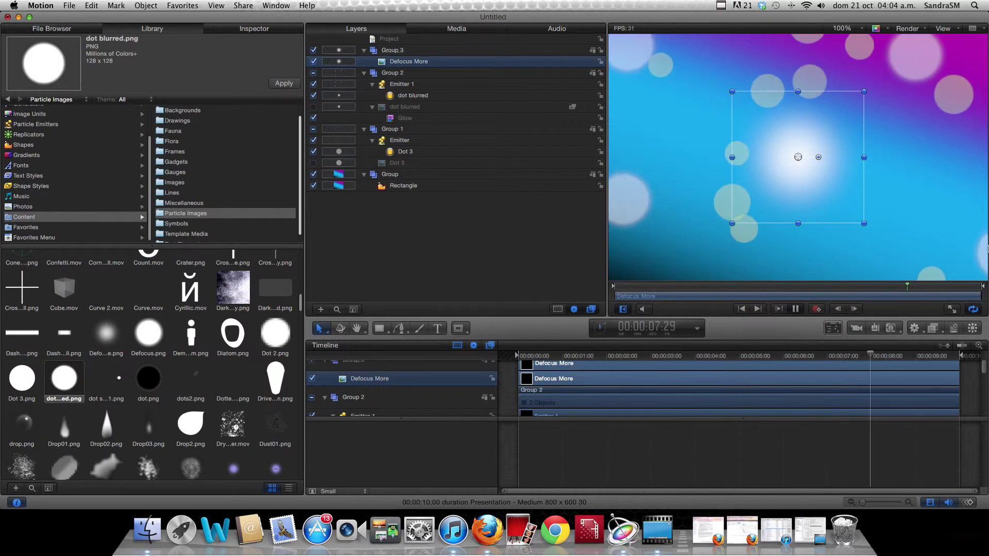
pyautogui.click(954, 331)
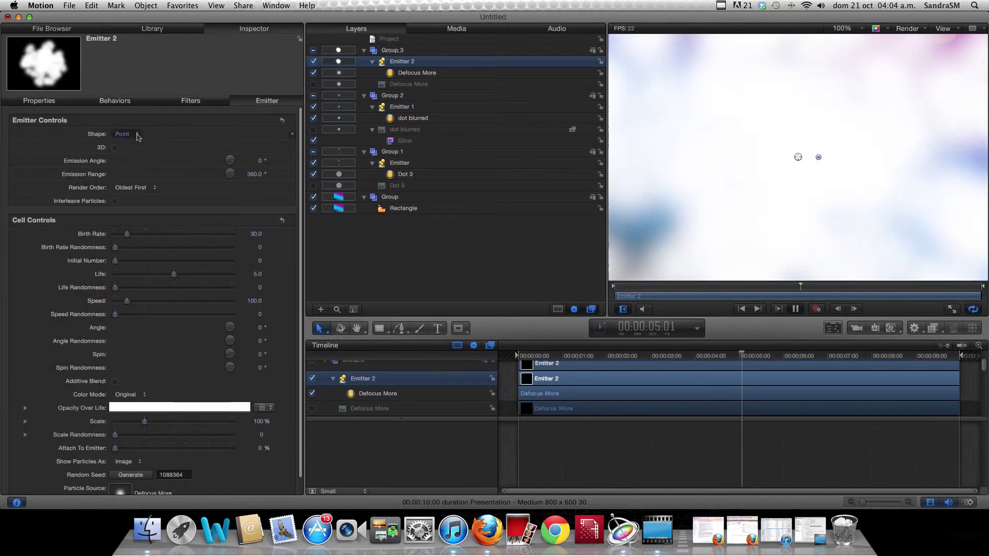
# - Set Emitter 2's shape to Spiral and its Defocus More cell's birth rate to 1
pyautogui.click(138, 136)
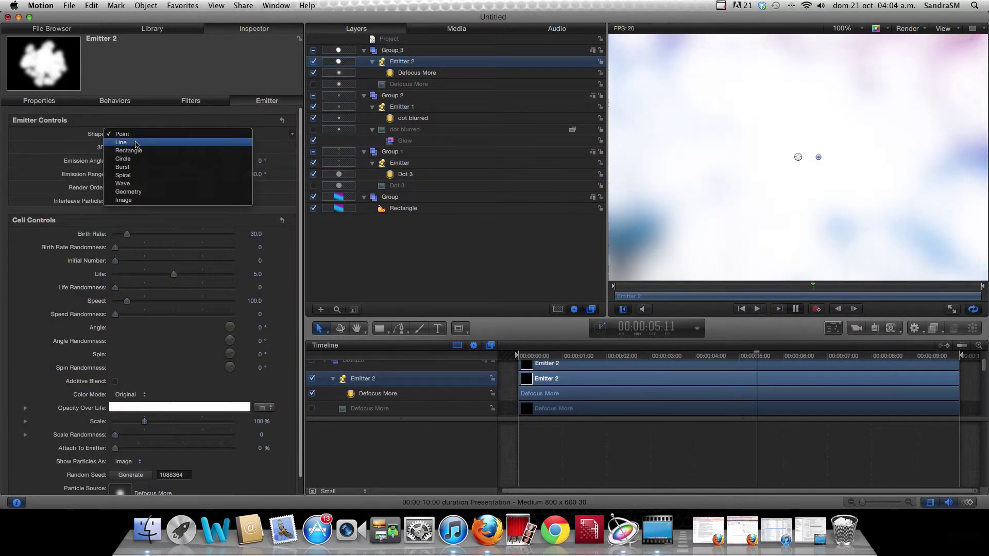
pyautogui.click(138, 176)
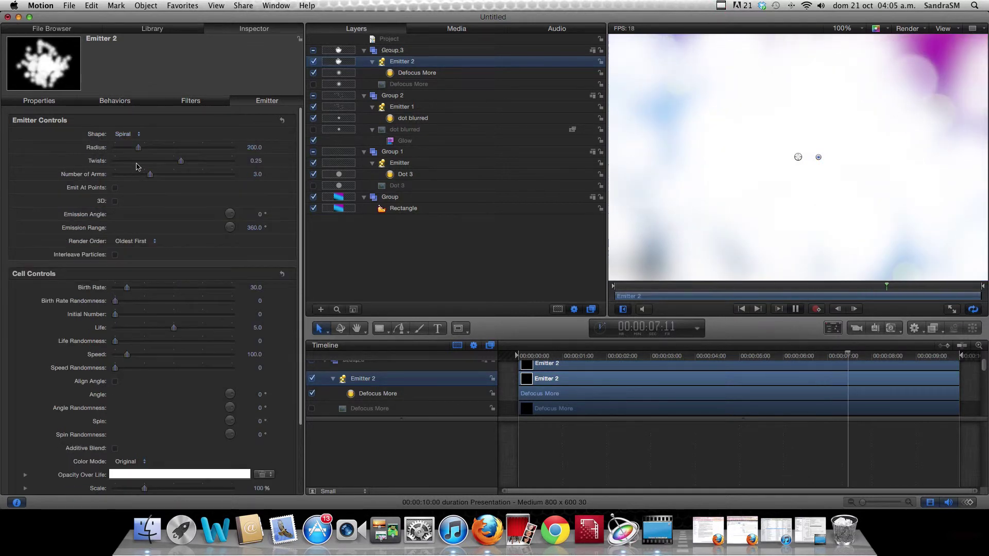
pyautogui.click(436, 75)
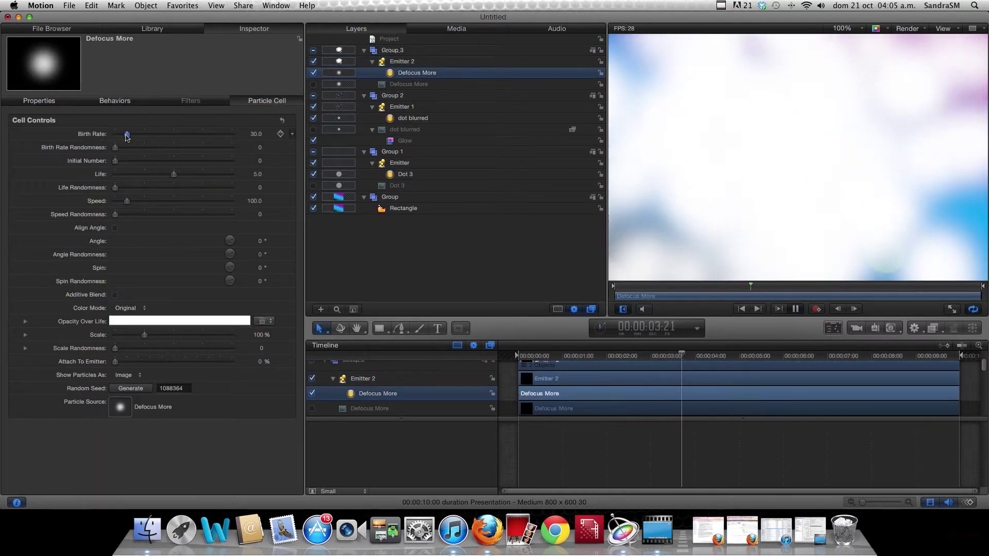
pyautogui.moveTo(119, 136); pyautogui.dragTo(117, 137)
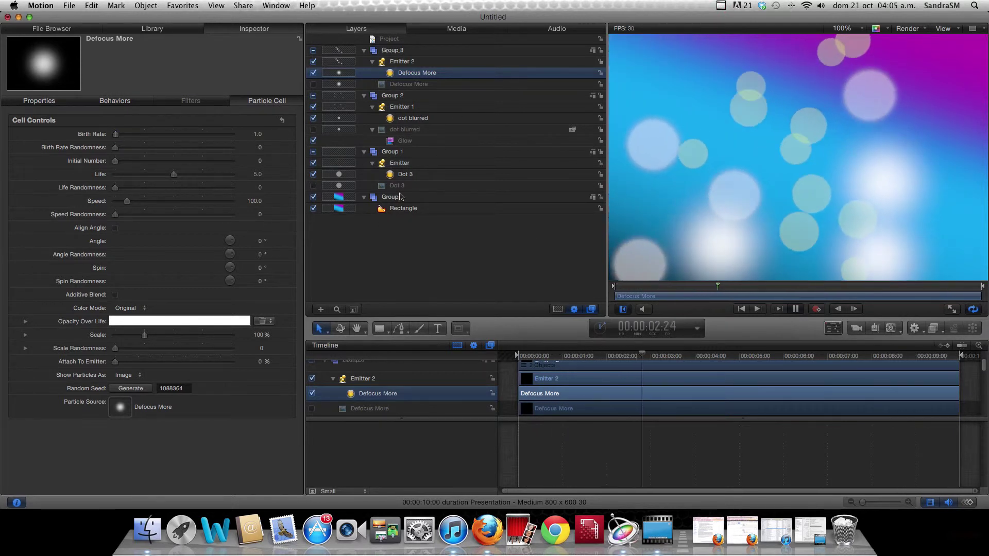
# - Colorize the Defocus More cell turquoise (about R 86, G 255, B 244) and scale it to 181.58%
pyautogui.click(119, 309)
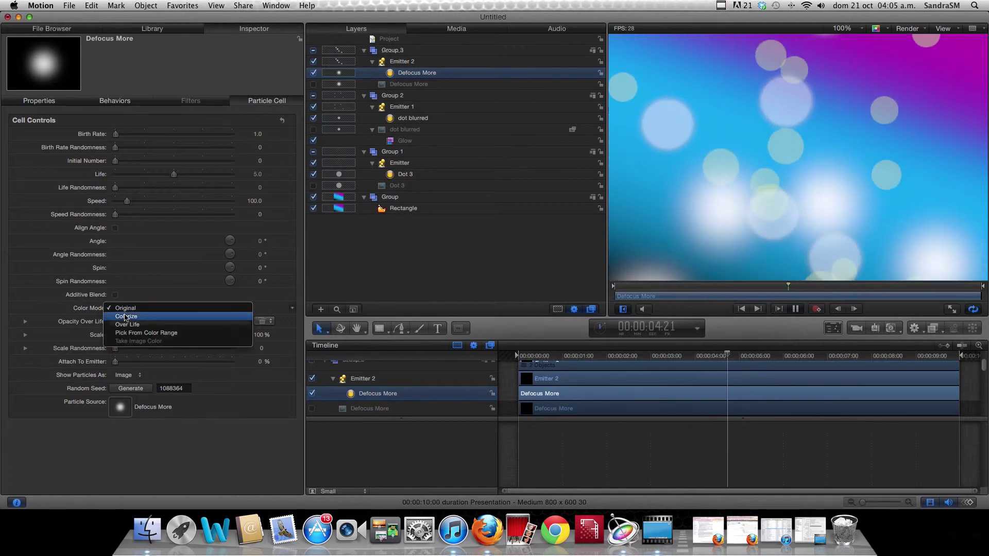
pyautogui.click(131, 318)
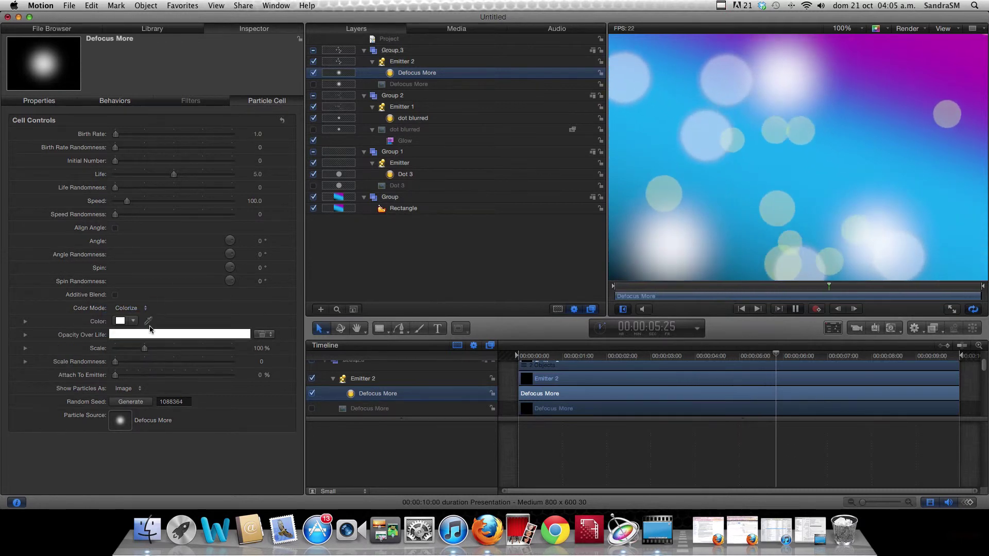
pyautogui.click(133, 321)
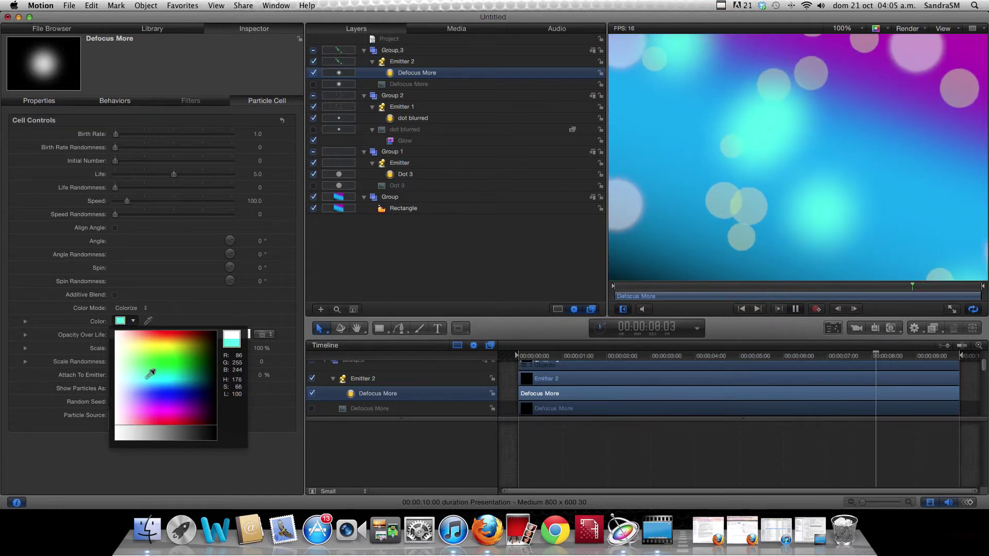
pyautogui.click(151, 373)
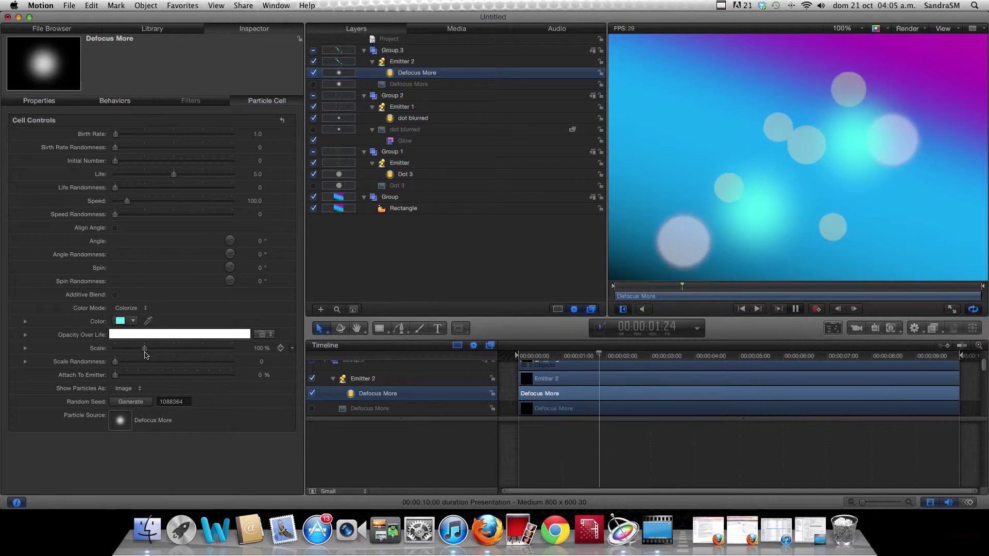
pyautogui.moveTo(161, 354); pyautogui.dragTo(173, 355)
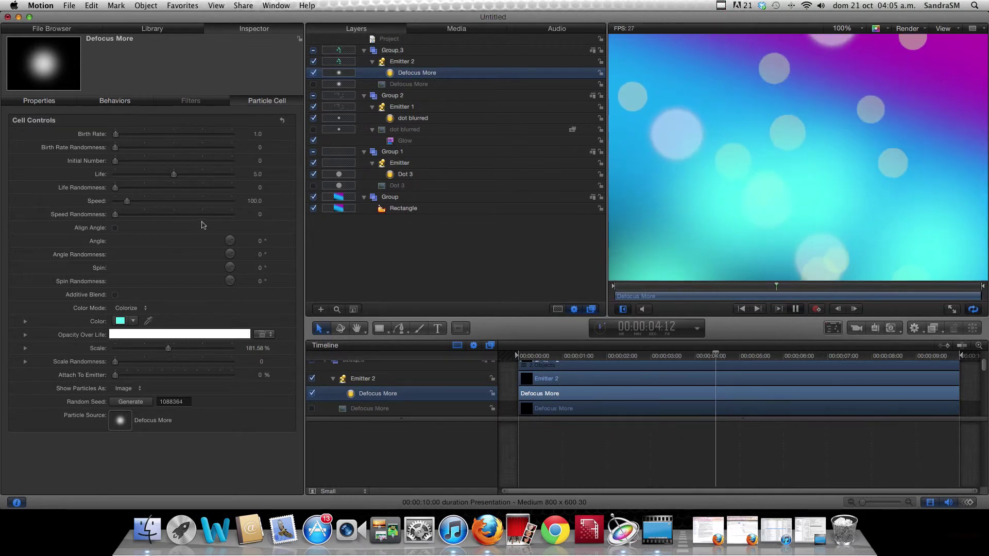
# - Lower the opacity of the Defocus More source layer to 80.04%
pyautogui.doubleClick(414, 85)
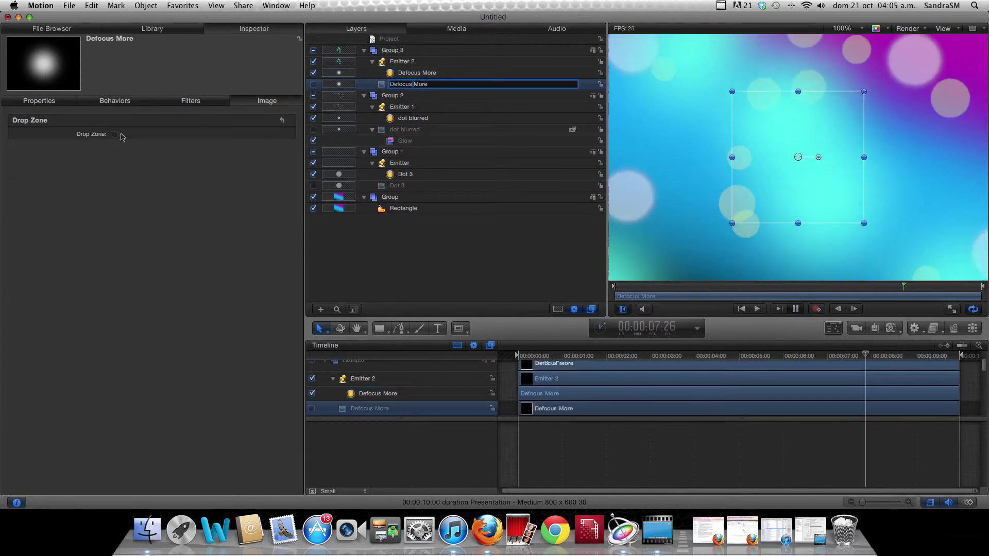
pyautogui.click(45, 99)
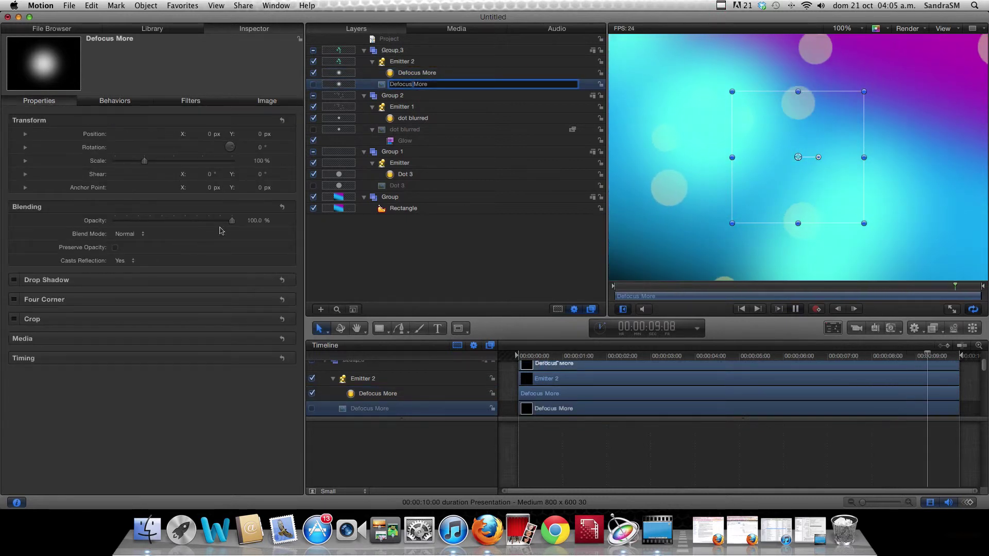
pyautogui.moveTo(231, 225); pyautogui.dragTo(202, 222)
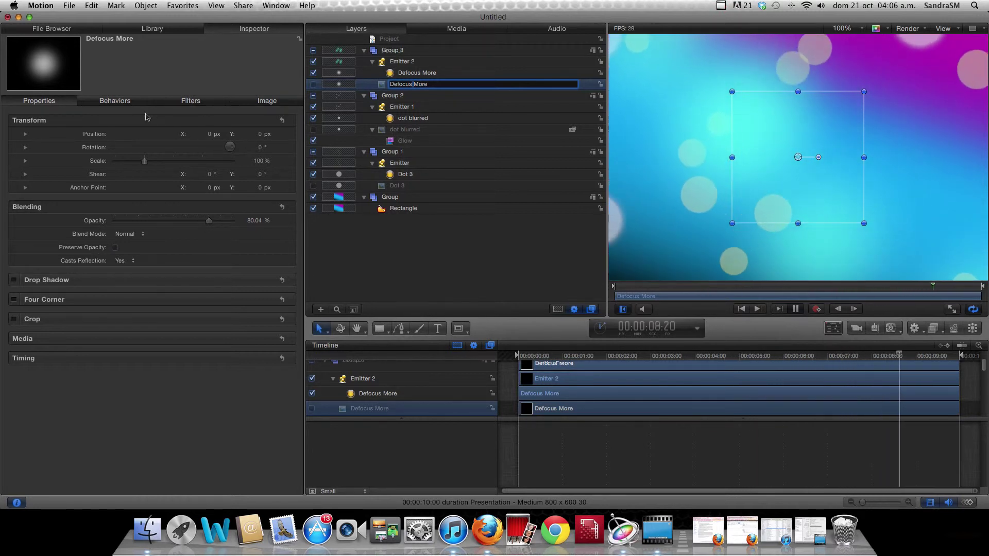
pyautogui.click(426, 272)
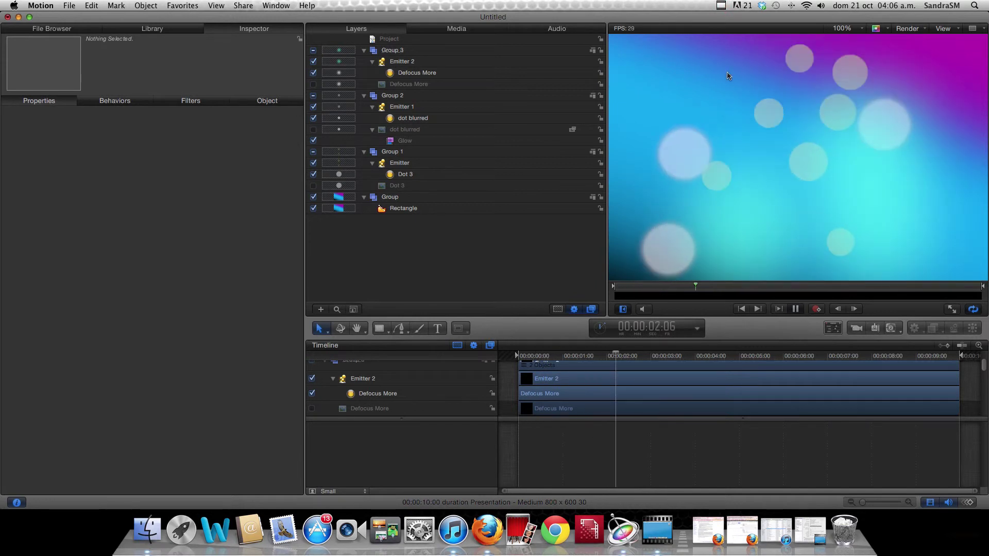
pyautogui.click(709, 5)
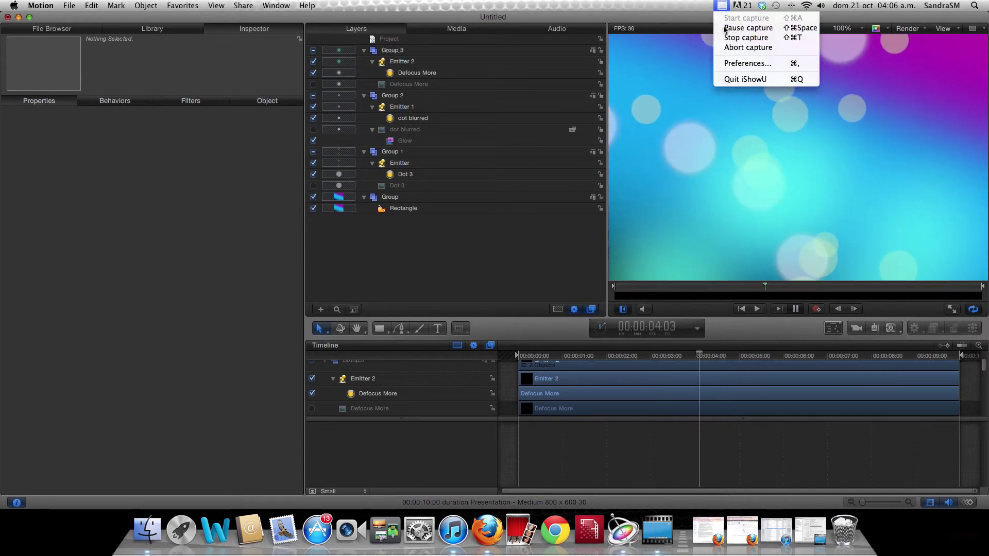
pyautogui.click(721, 29)
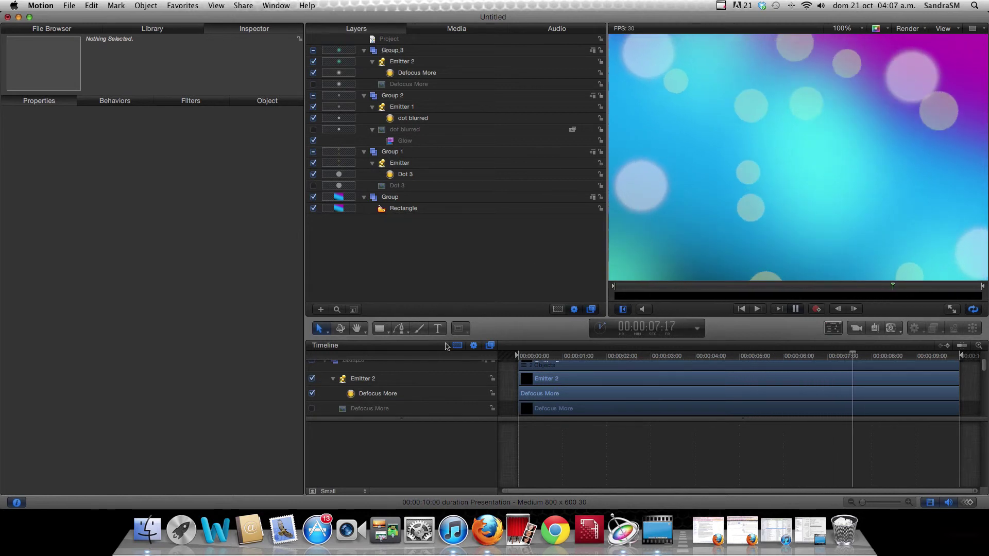
# - Pick the Bezier drawing tool and preview the saved cloud 1 shape in the Library's Shapes category
pyautogui.click(407, 334)
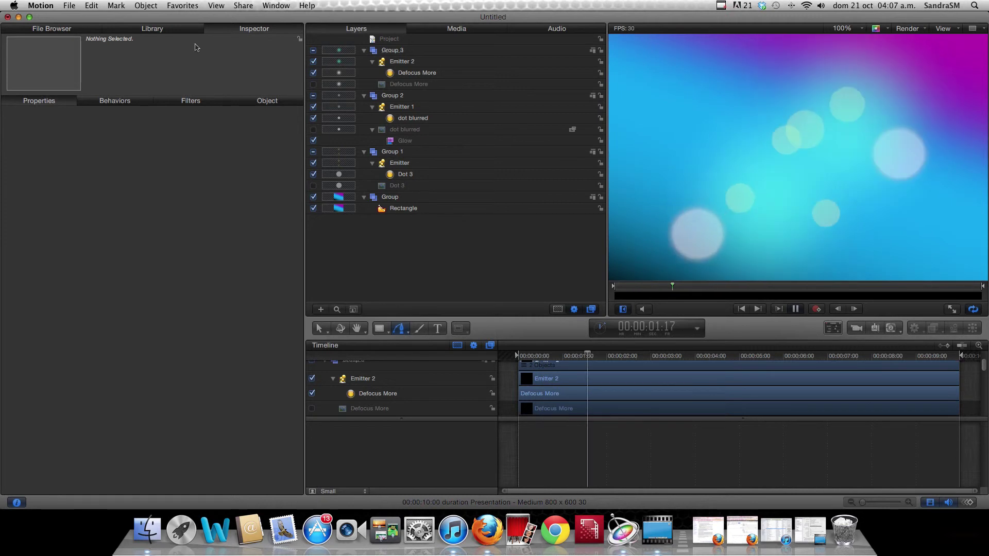
pyautogui.click(154, 29)
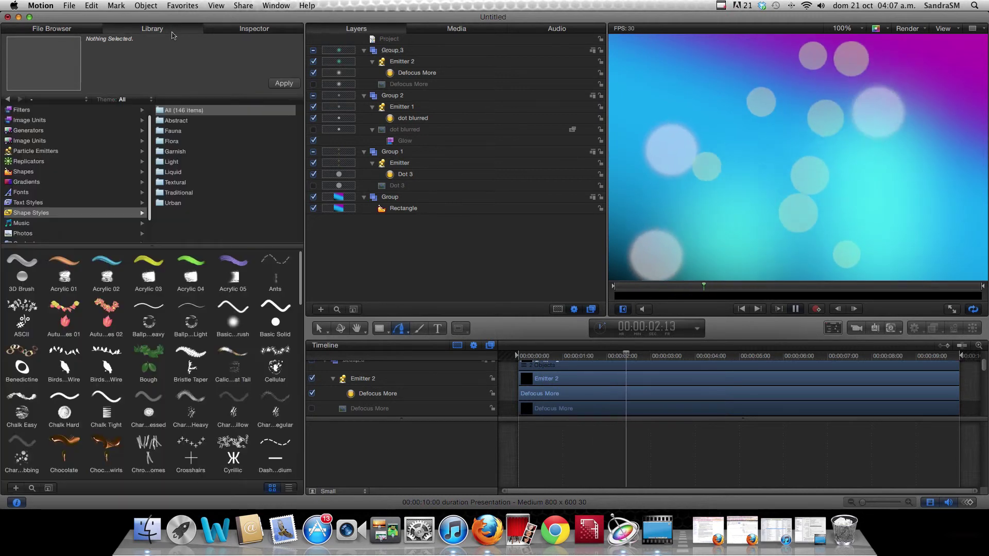
pyautogui.click(32, 173)
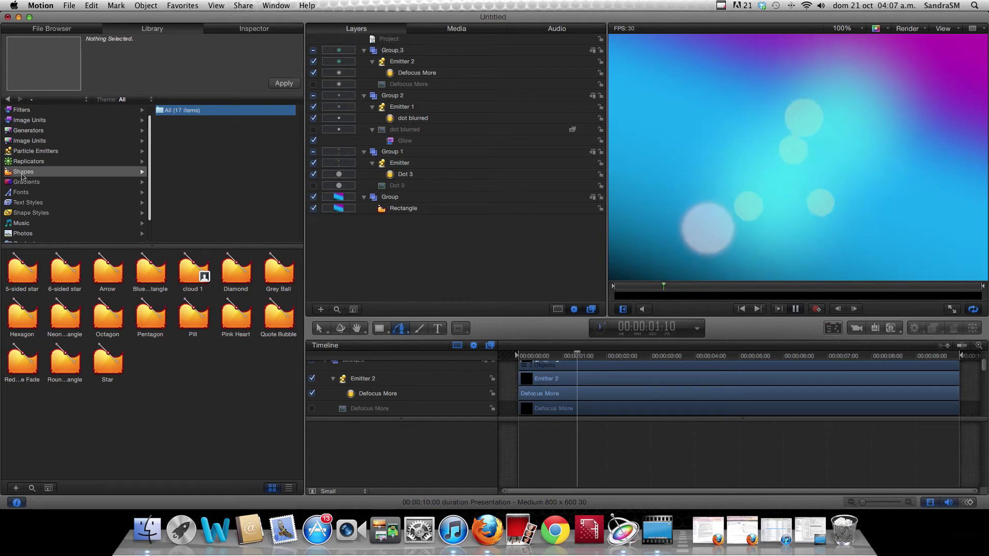
pyautogui.click(190, 277)
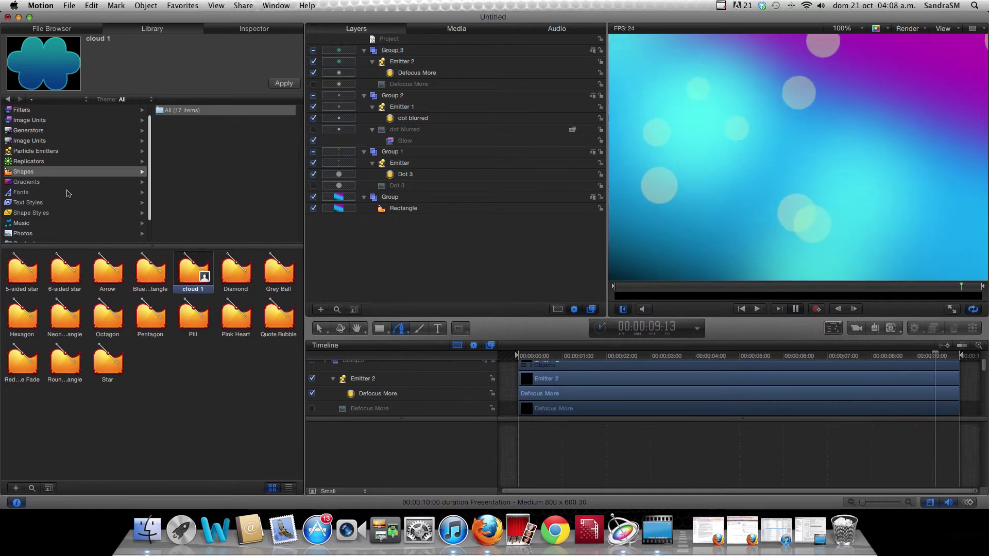
pyautogui.scroll(-2, 44, 227)
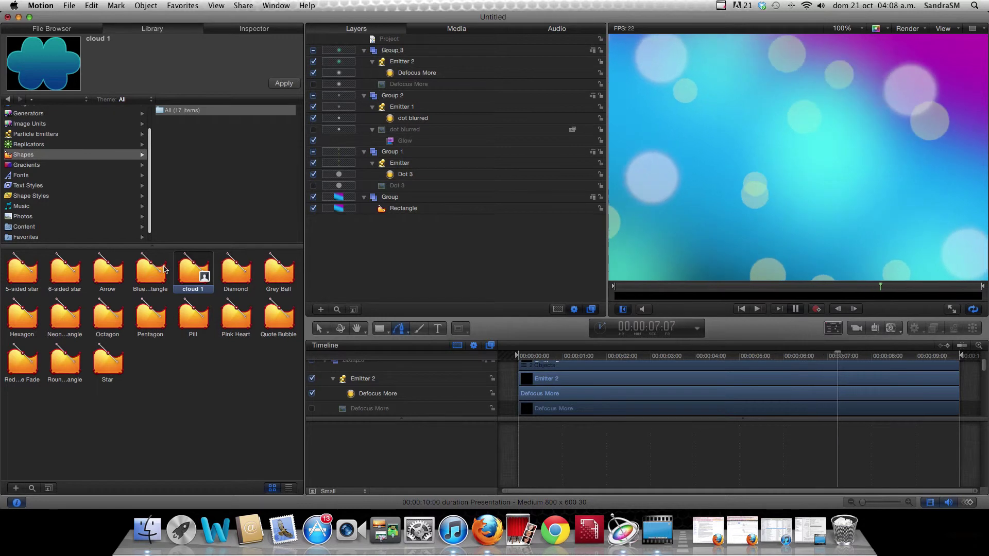
pyautogui.scroll(-1, 64, 187)
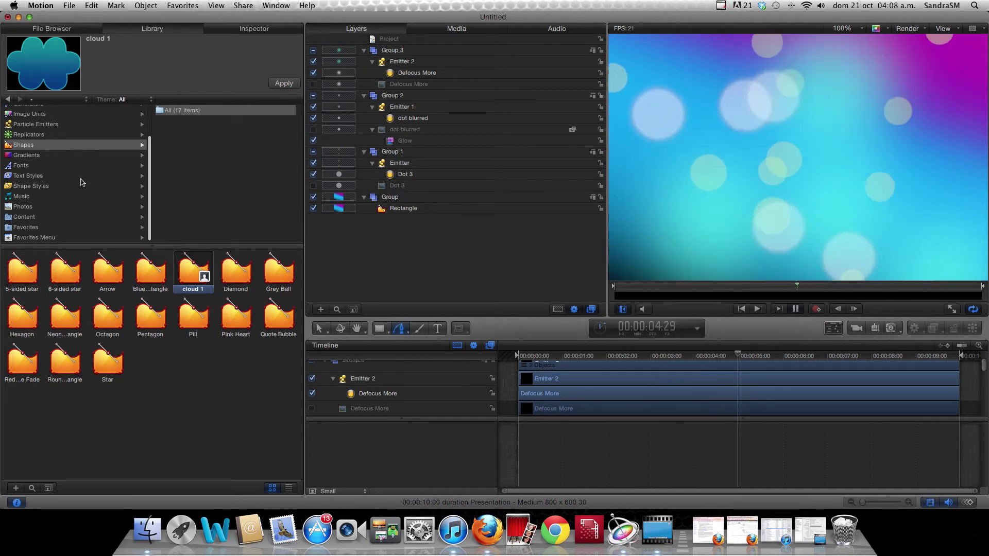
# - Add the Lens Flare generator from the Library to the project in a new group above the emitters
pyautogui.scroll(3, 81, 183)
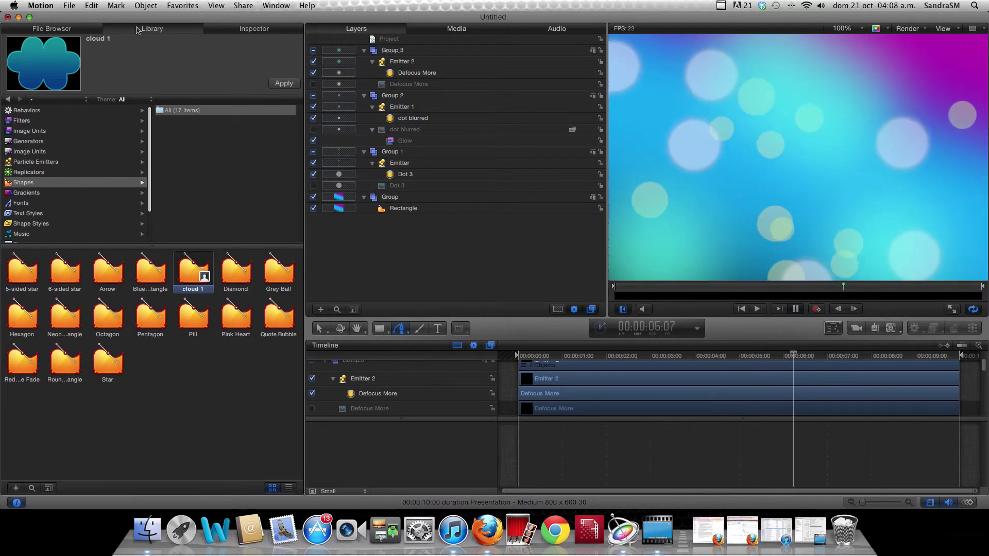
pyautogui.click(29, 141)
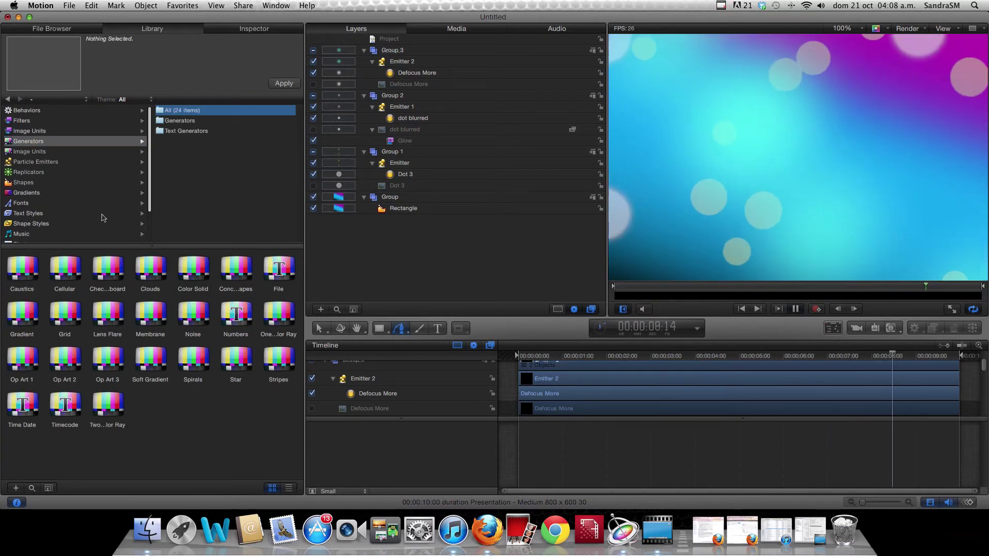
pyautogui.click(108, 320)
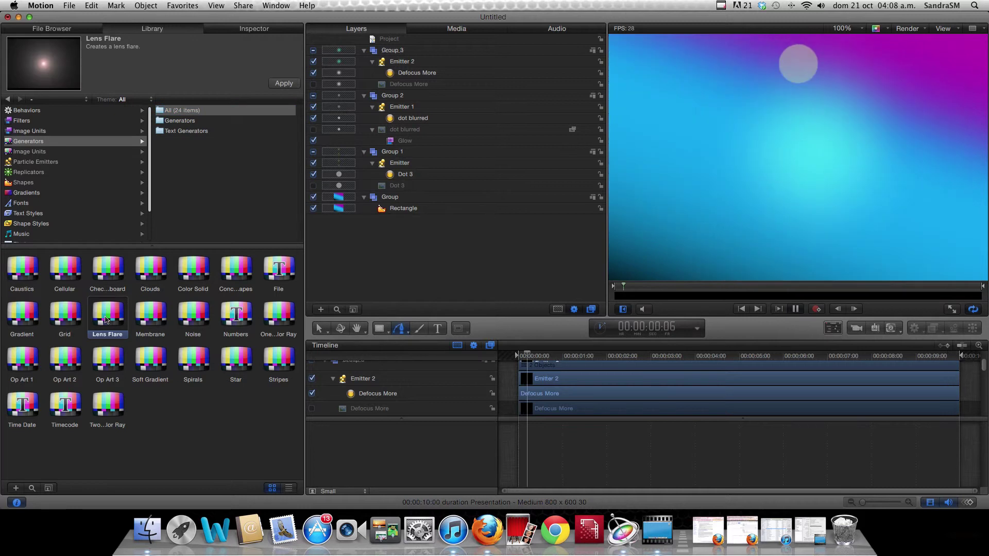
pyautogui.moveTo(107, 320); pyautogui.dragTo(370, 250)
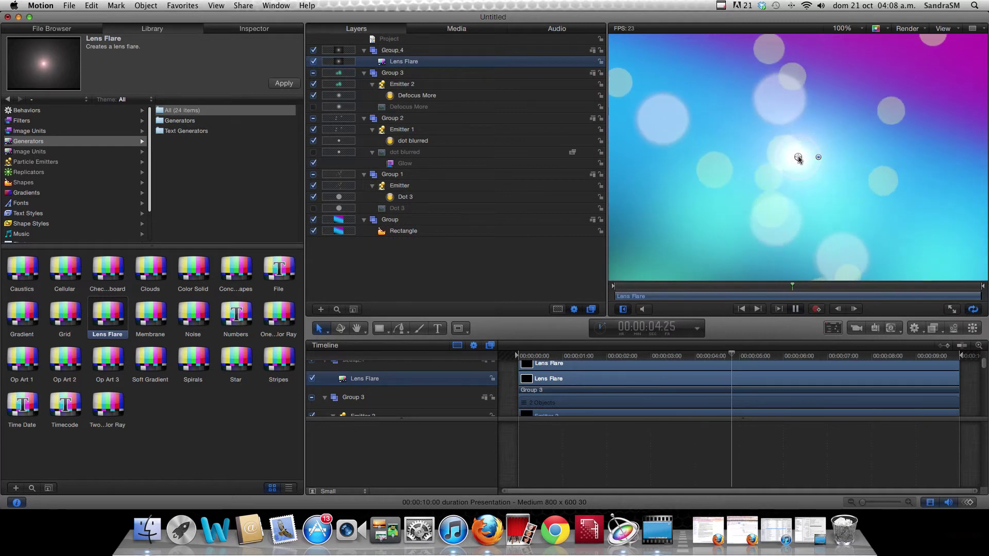
# - Stop playback and, with the Transform tool, move the Lens Flare to the canvas's lower-left corner and scale it down slightly
pyautogui.click(322, 328)
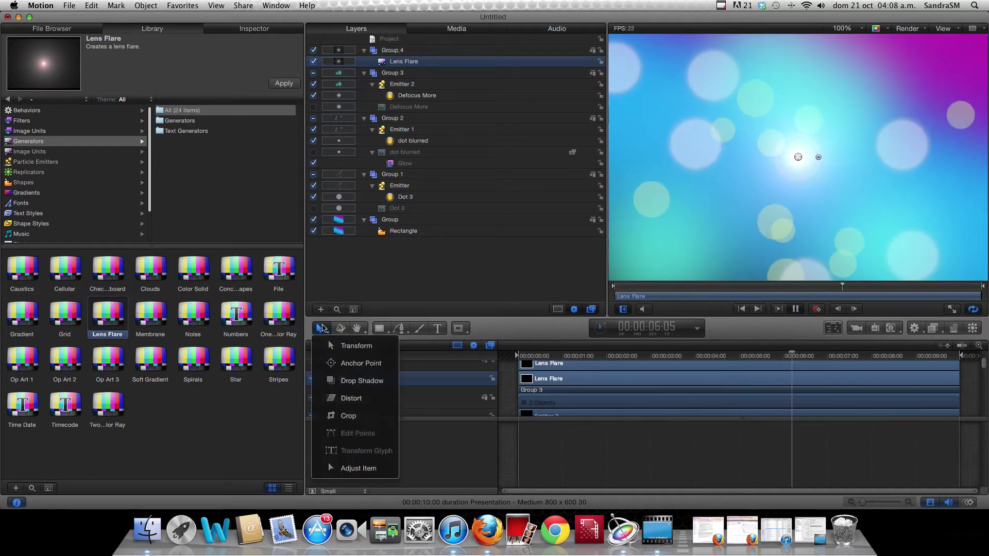
pyautogui.click(331, 346)
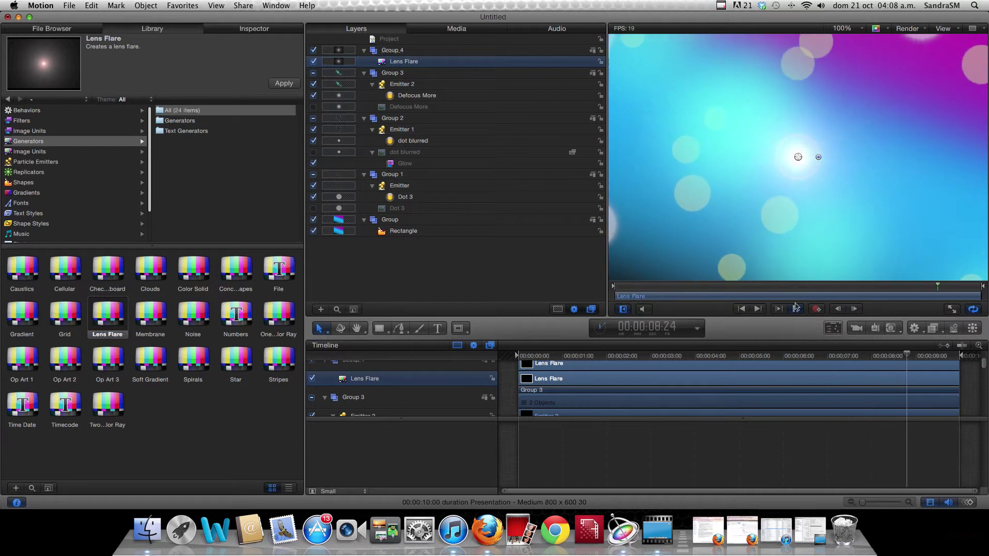
pyautogui.click(795, 309)
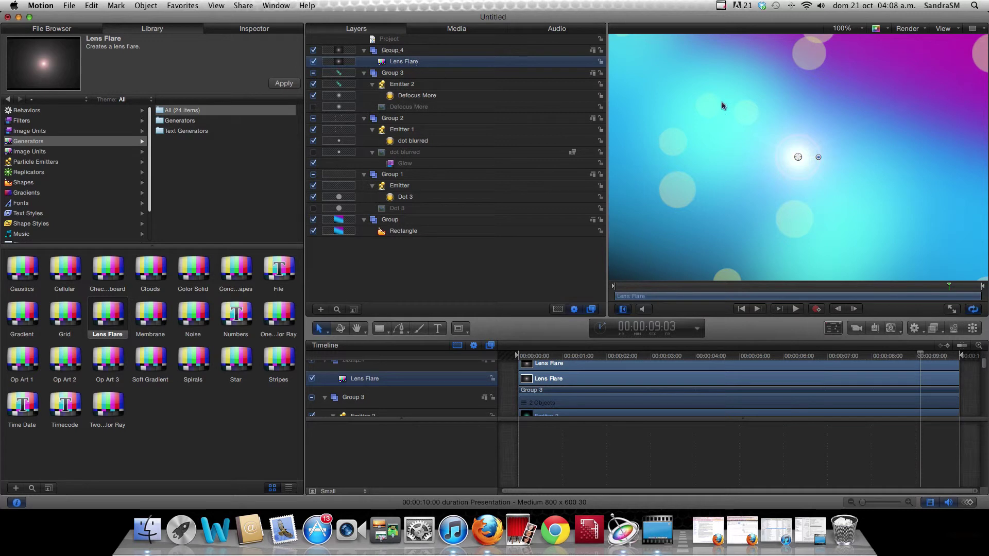
pyautogui.moveTo(781, 174); pyautogui.dragTo(662, 235)
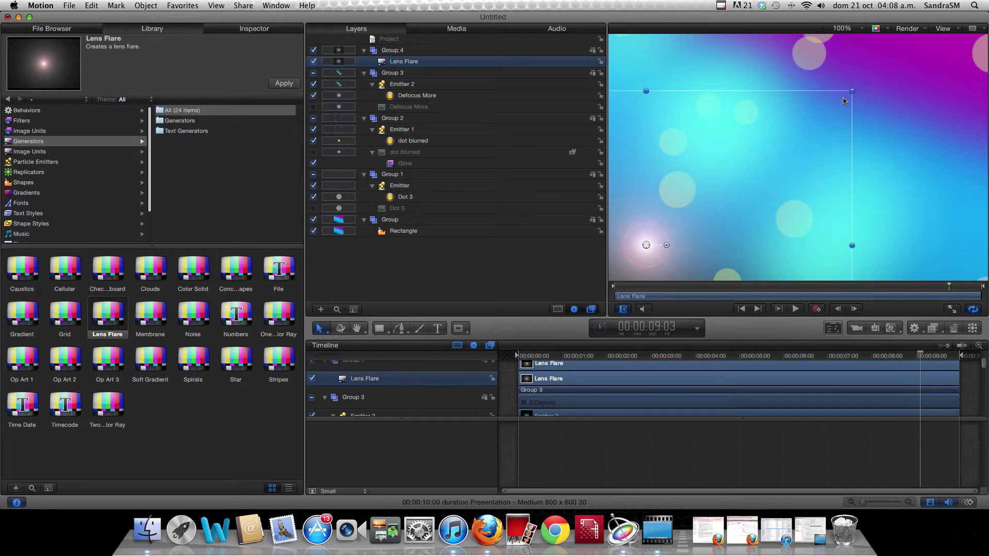
pyautogui.moveTo(838, 104); pyautogui.dragTo(838, 103)
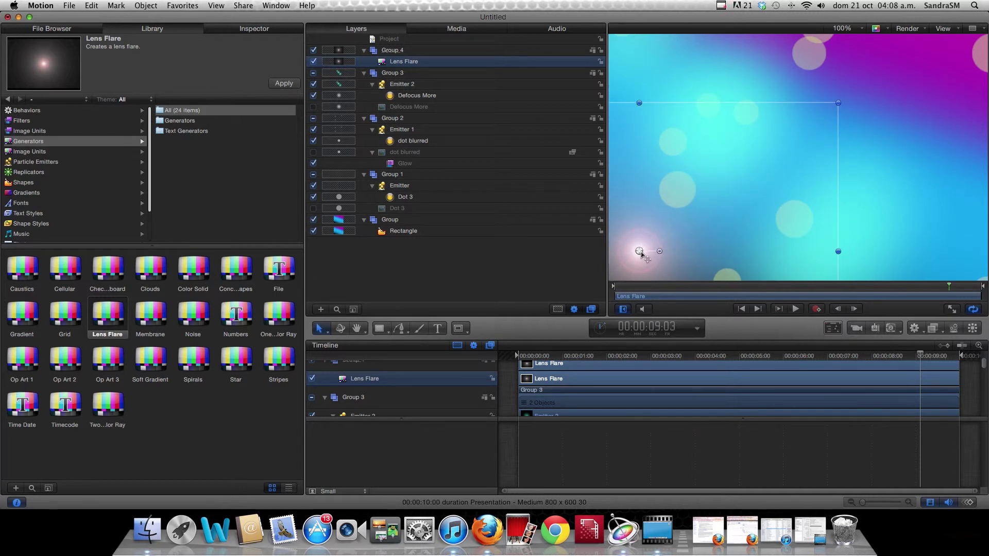
pyautogui.moveTo(641, 252)
pyautogui.mouseDown()
pyautogui.moveTo(650, 246)
pyautogui.moveTo(643, 252)
pyautogui.mouseUp()
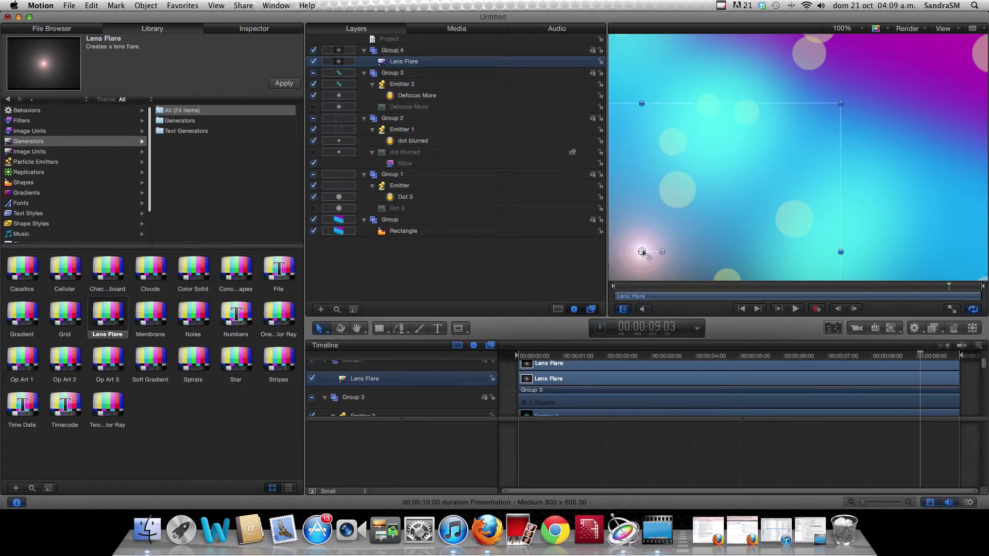
# - Set the Lens Flare's width to 641, enlarge its frame well beyond the canvas and place its center near the canvas's lower-left corner
pyautogui.click(250, 30)
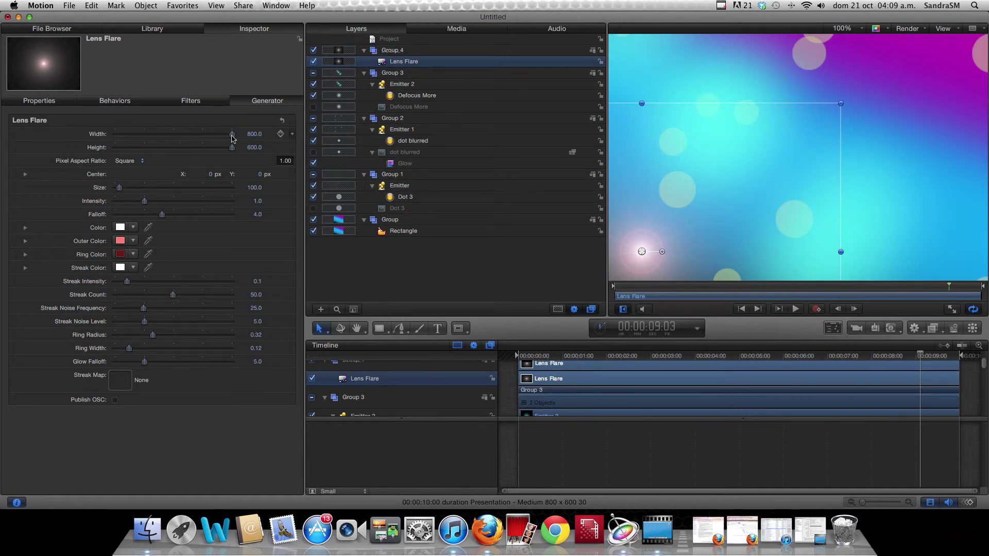
pyautogui.moveTo(232, 138); pyautogui.dragTo(209, 143)
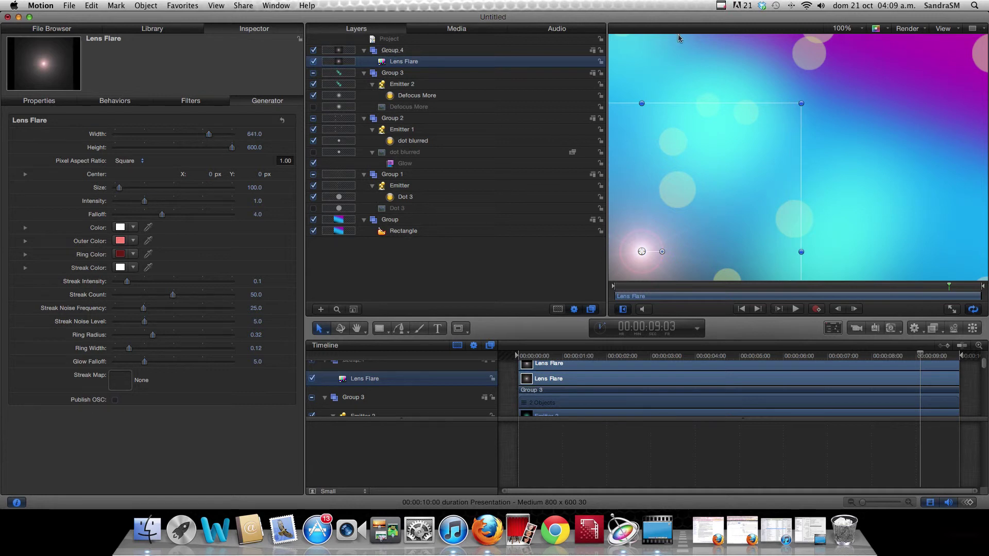
pyautogui.click(862, 35)
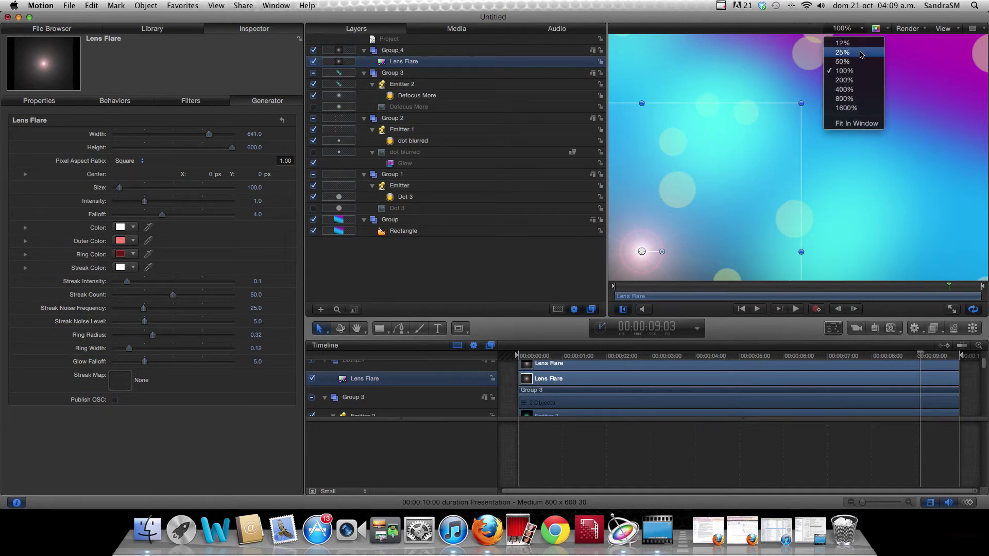
pyautogui.click(859, 51)
pyautogui.moveTo(798, 146); pyautogui.dragTo(908, 54)
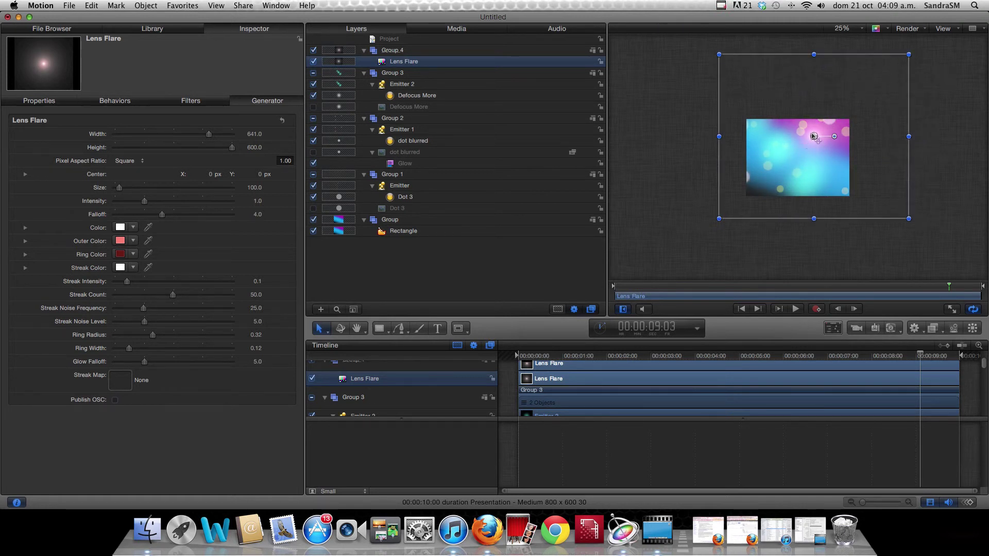
pyautogui.moveTo(813, 136); pyautogui.dragTo(762, 180)
pyautogui.moveTo(861, 98); pyautogui.dragTo(868, 90)
pyautogui.moveTo(772, 178); pyautogui.dragTo(756, 187)
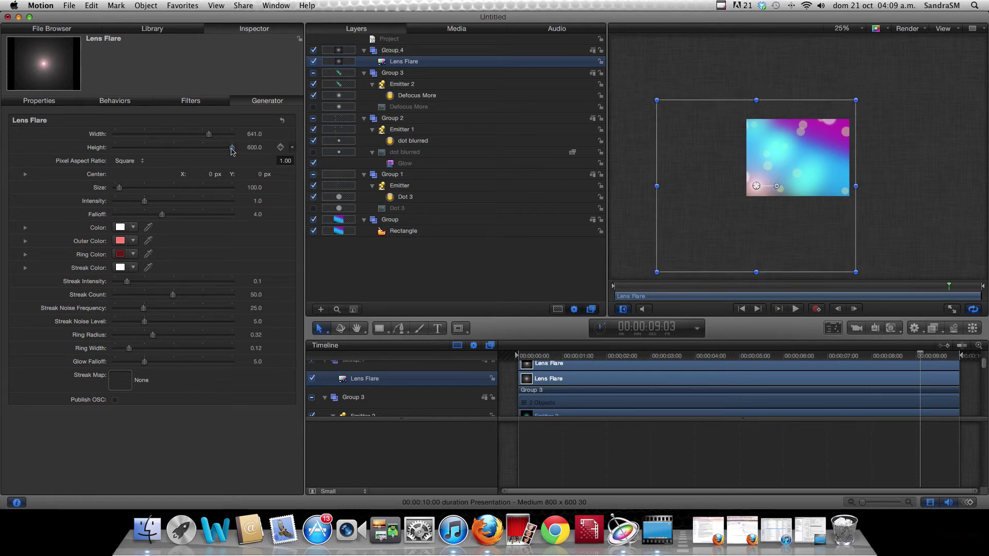
# - Reduce the Lens Flare's size to 59 and its intensity to 0.71
pyautogui.moveTo(119, 191)
pyautogui.mouseDown()
pyautogui.moveTo(133, 191)
pyautogui.moveTo(117, 192)
pyautogui.mouseUp()
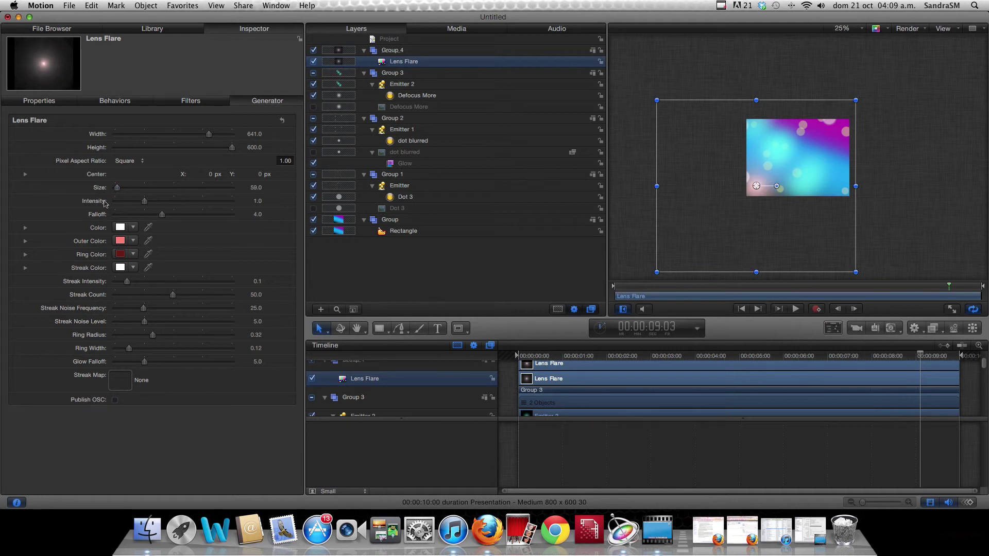
pyautogui.moveTo(144, 204); pyautogui.dragTo(136, 205)
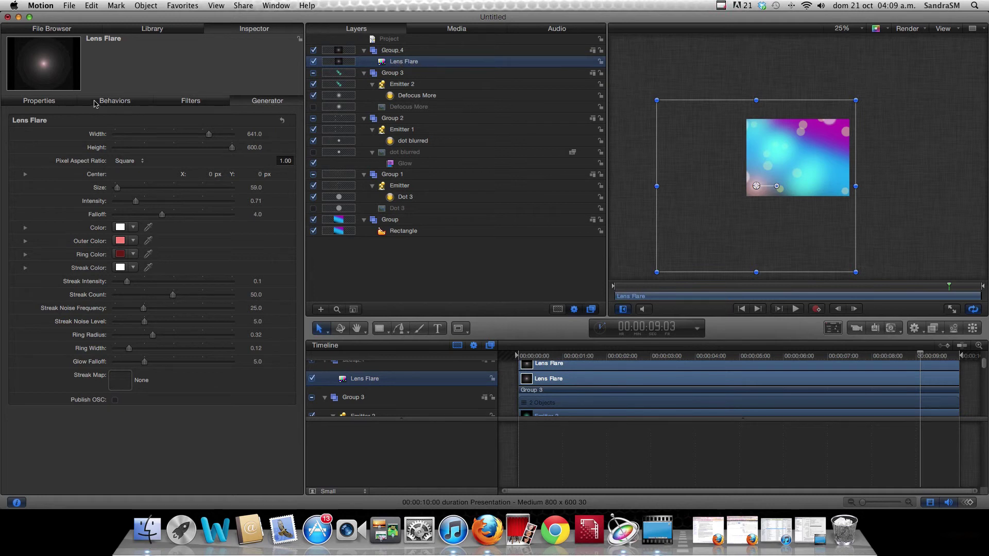
# - Apply the Motion Path behavior from the Library to the Lens Flare
pyautogui.click(115, 101)
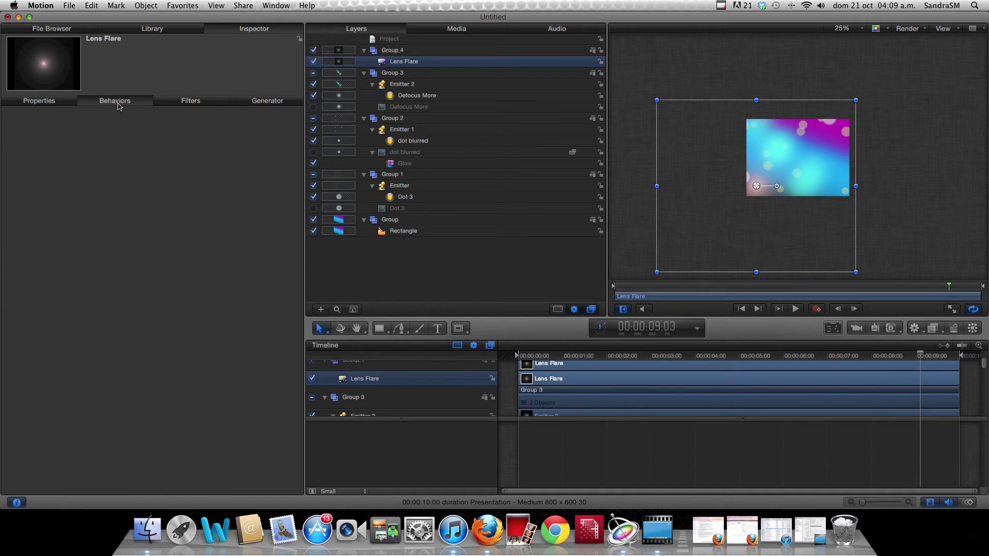
pyautogui.click(154, 29)
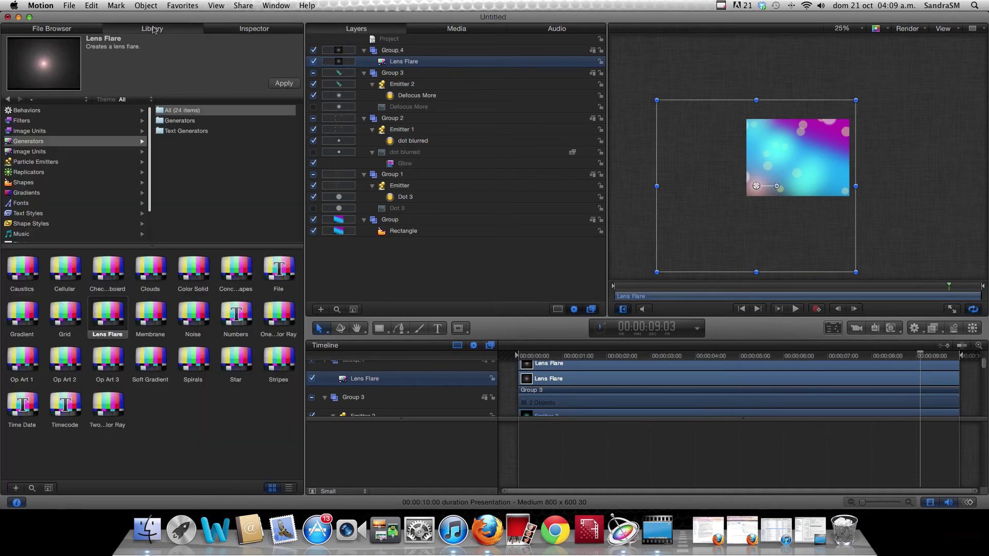
pyautogui.click(26, 110)
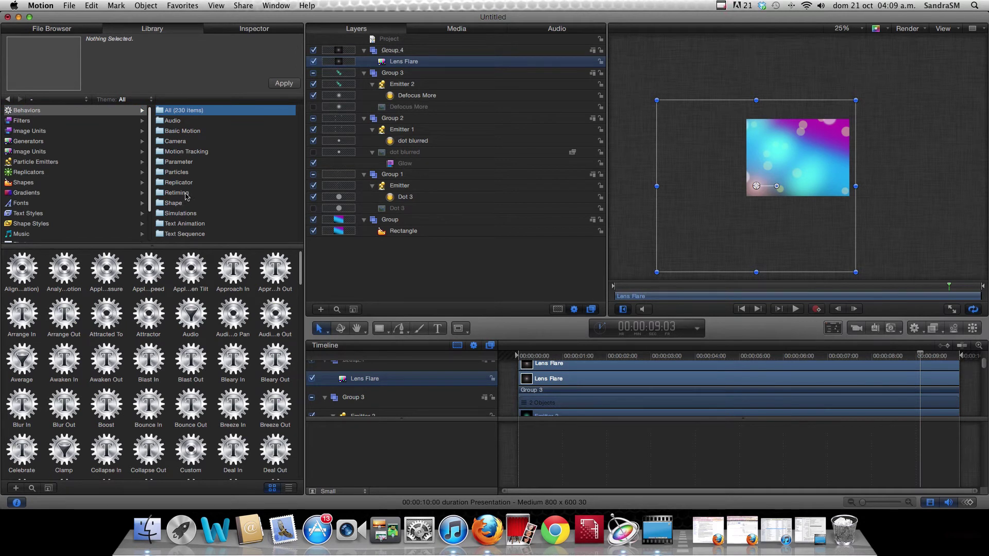
pyautogui.click(289, 488)
pyautogui.scroll(-15, 110, 393)
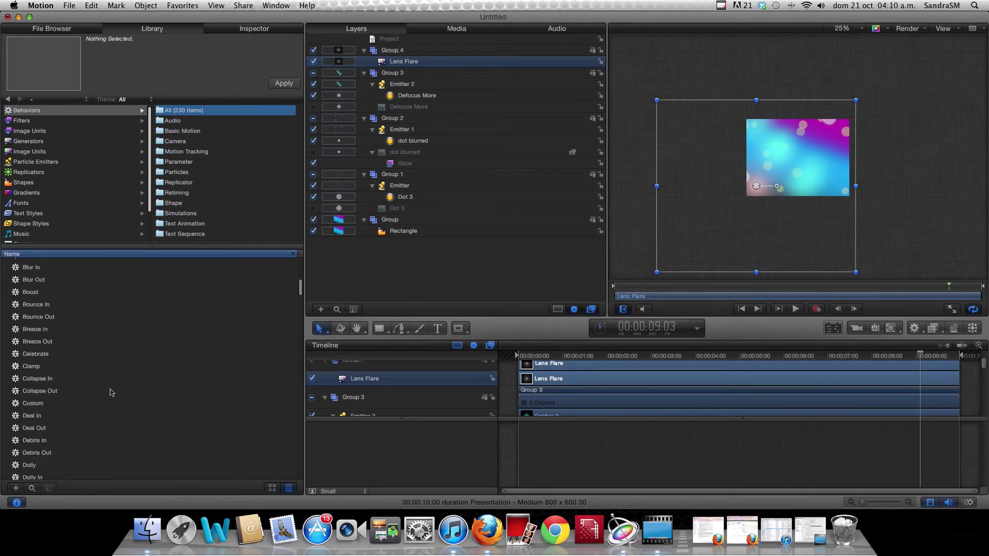
pyautogui.scroll(-12, 110, 393)
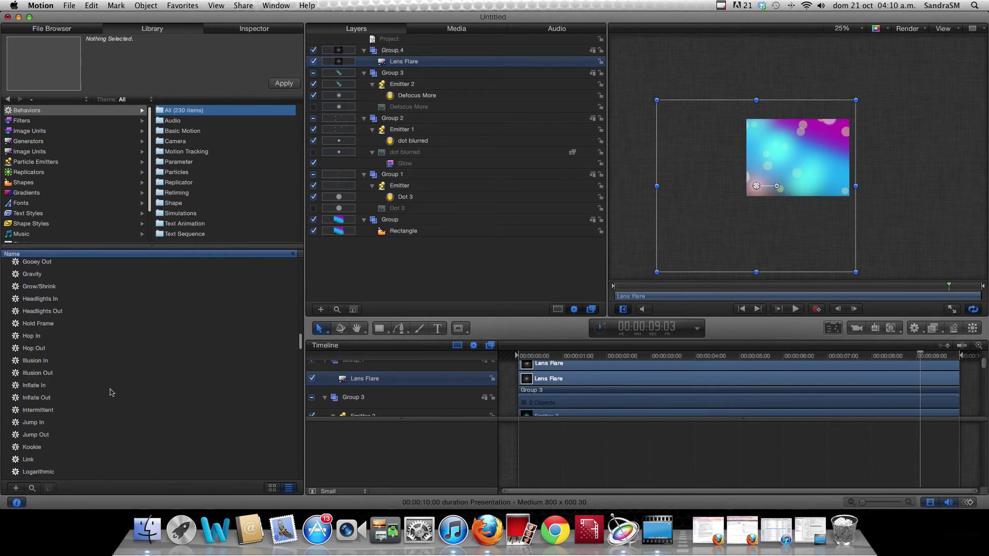
pyautogui.scroll(-6, 111, 393)
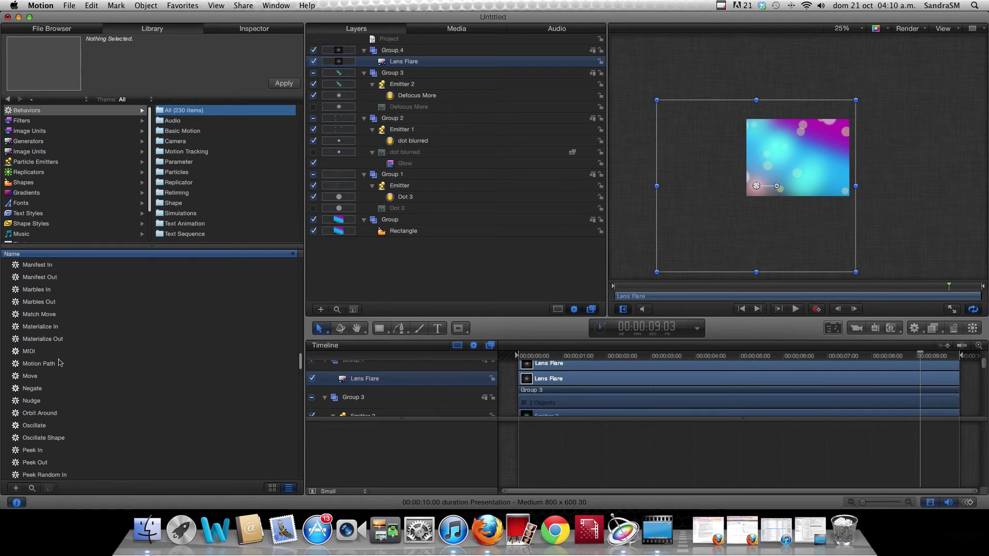
pyautogui.scroll(1, 60, 362)
pyautogui.scroll(5, 60, 362)
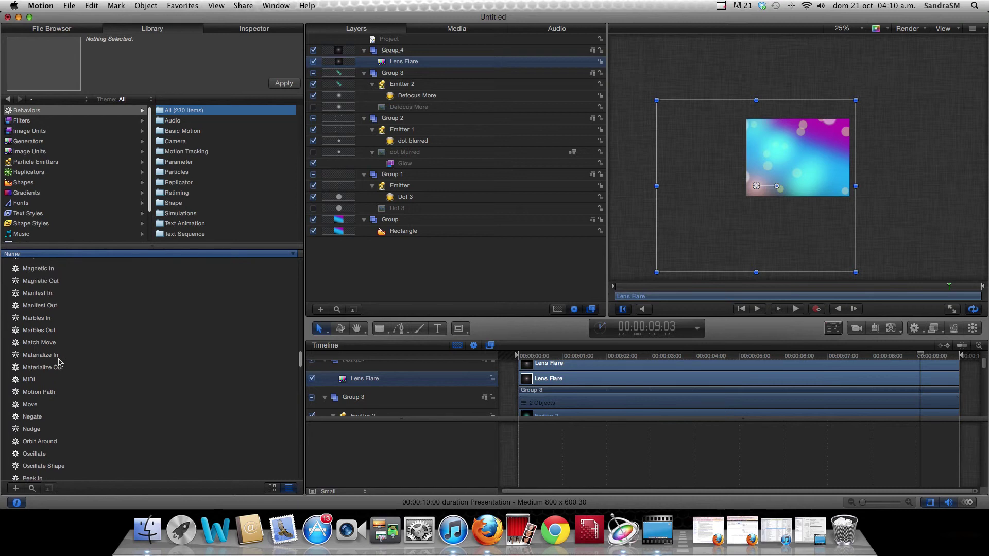
pyautogui.scroll(-2, 60, 363)
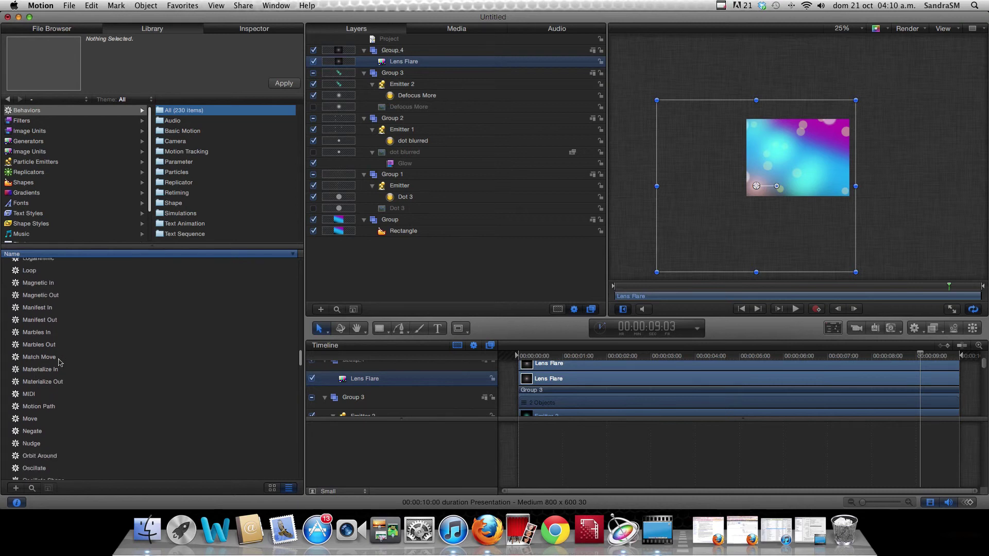
pyautogui.scroll(-2, 59, 363)
pyautogui.click(45, 379)
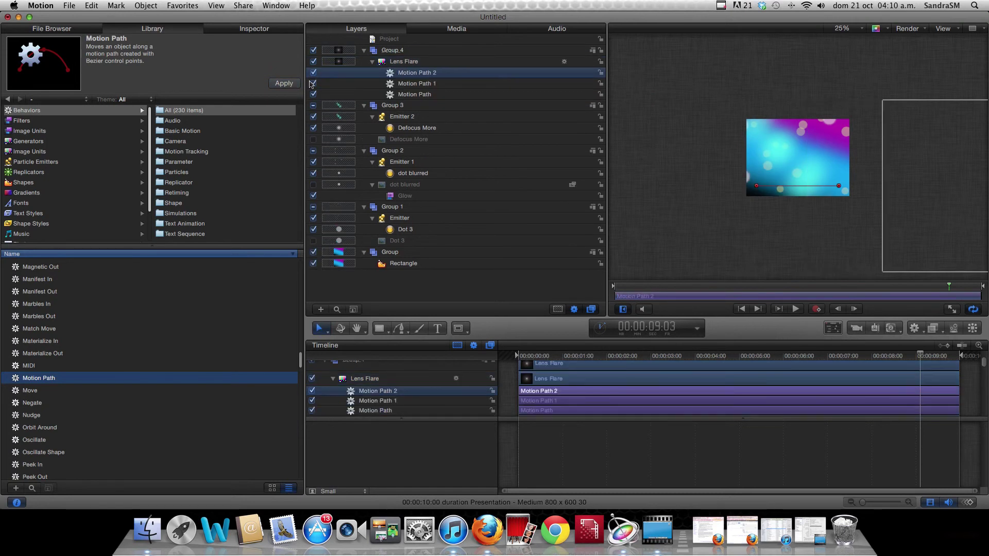
# - Delete the extra Motion Path 1 and Motion Path 2 behaviors from the Lens Flare
pyautogui.rightClick(443, 86)
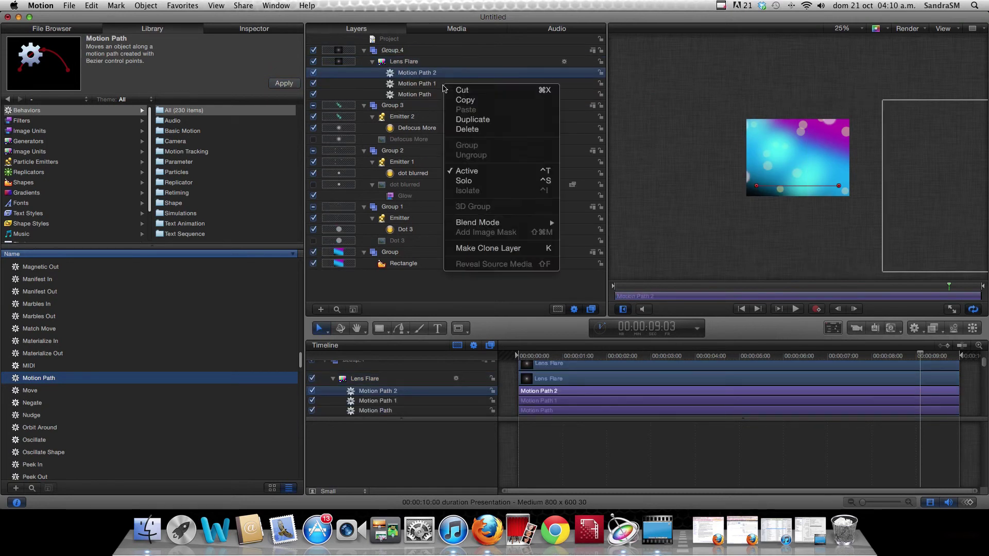
pyautogui.click(467, 129)
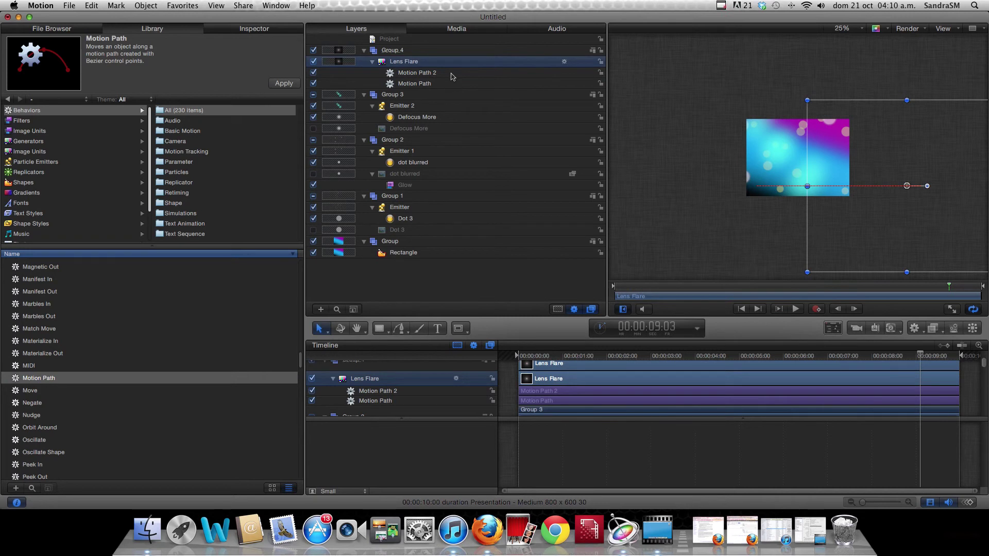
pyautogui.rightClick(451, 73)
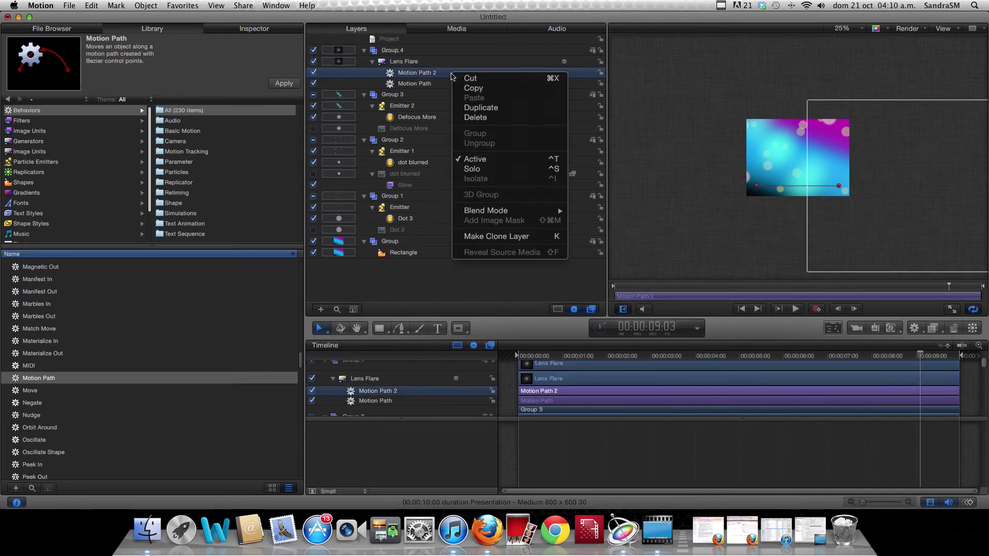
pyautogui.click(473, 118)
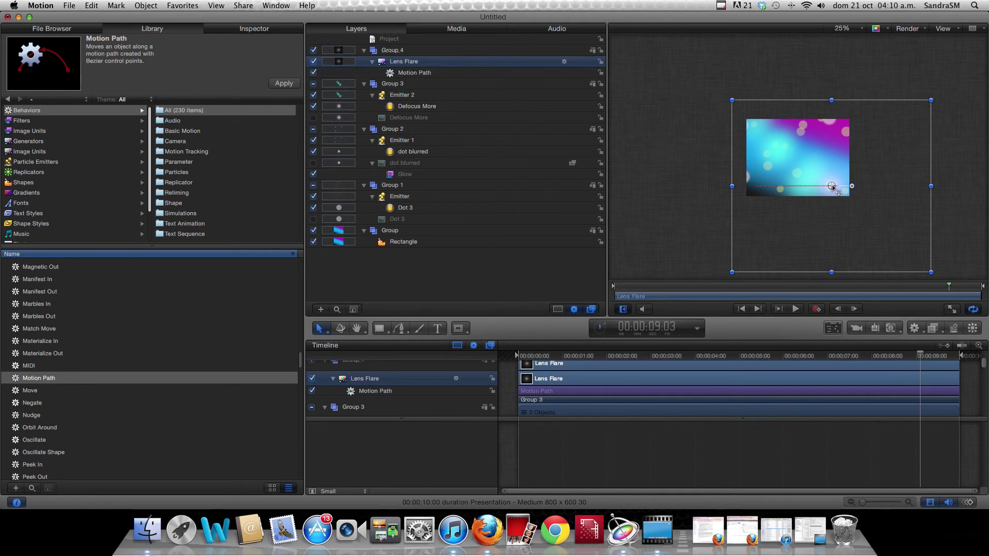
# - Nudge the Lens Flare and set its Motion Path to run diagonally from the canvas's upper-right corner to its lower-left corner
pyautogui.moveTo(833, 186)
pyautogui.mouseDown()
pyautogui.moveTo(828, 146)
pyautogui.moveTo(834, 182)
pyautogui.mouseUp()
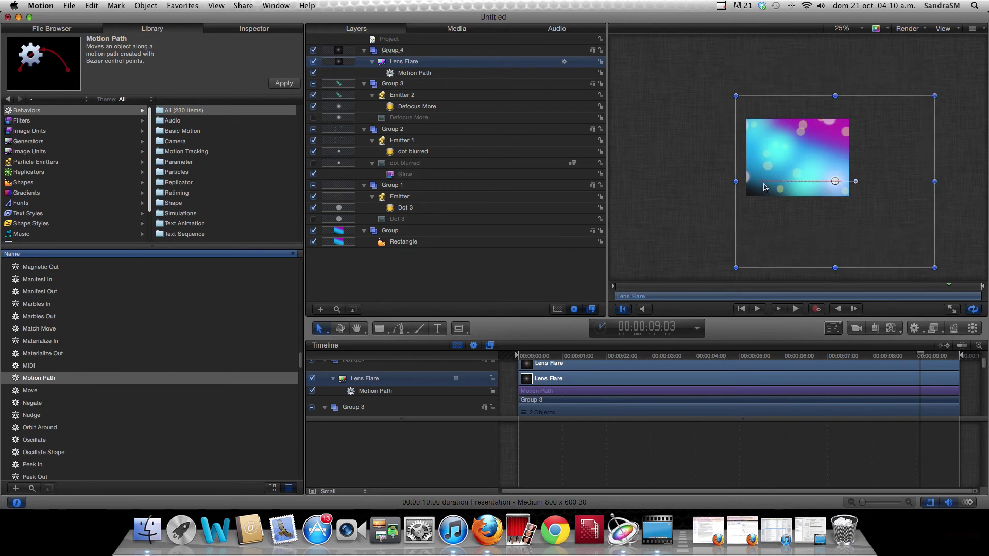
pyautogui.moveTo(761, 185); pyautogui.dragTo(762, 188)
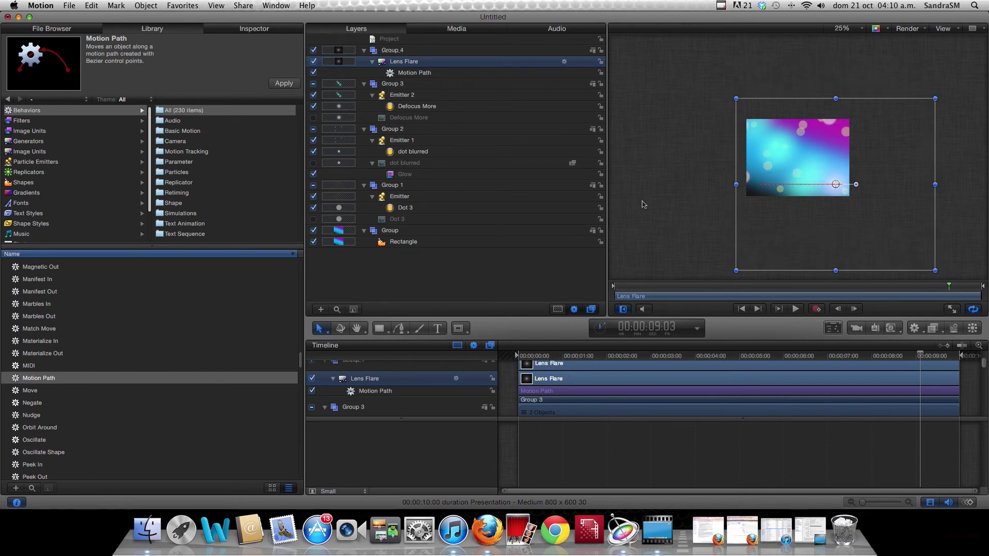
pyautogui.click(518, 281)
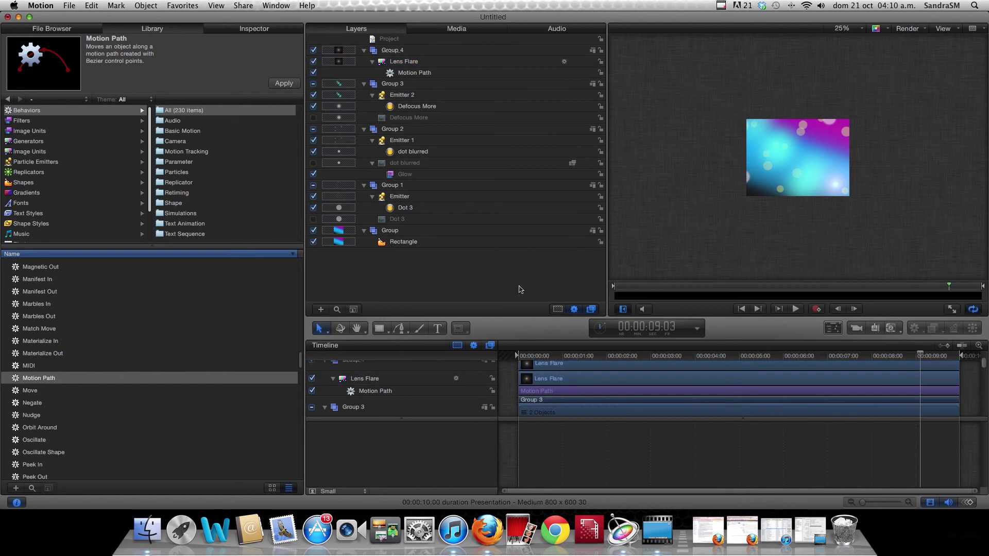
pyautogui.click(410, 75)
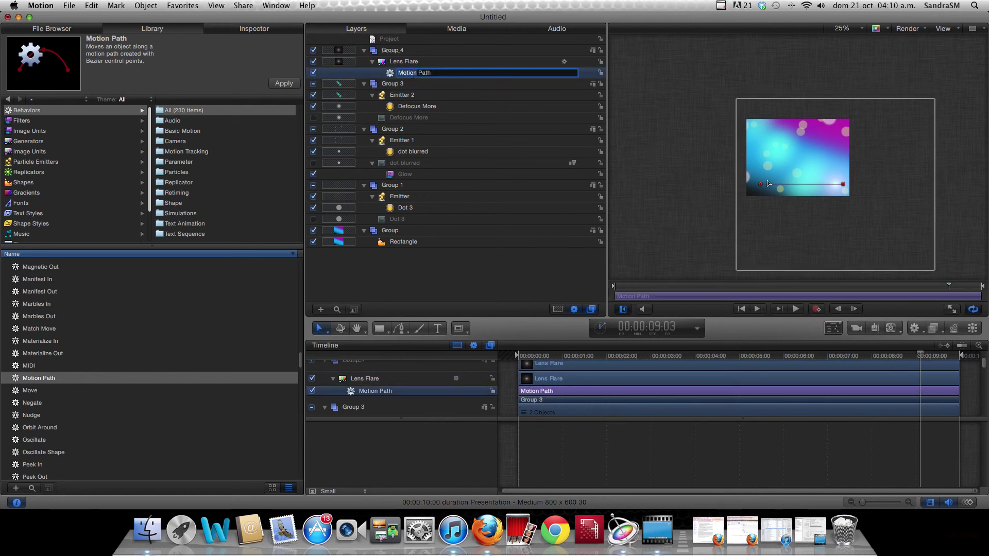
pyautogui.click(379, 76)
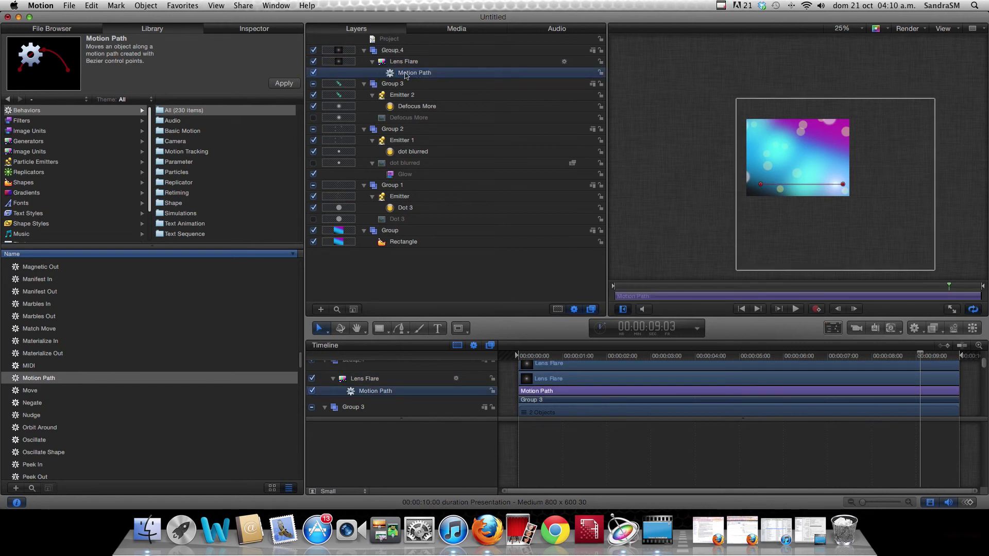
pyautogui.moveTo(760, 185); pyautogui.dragTo(755, 132)
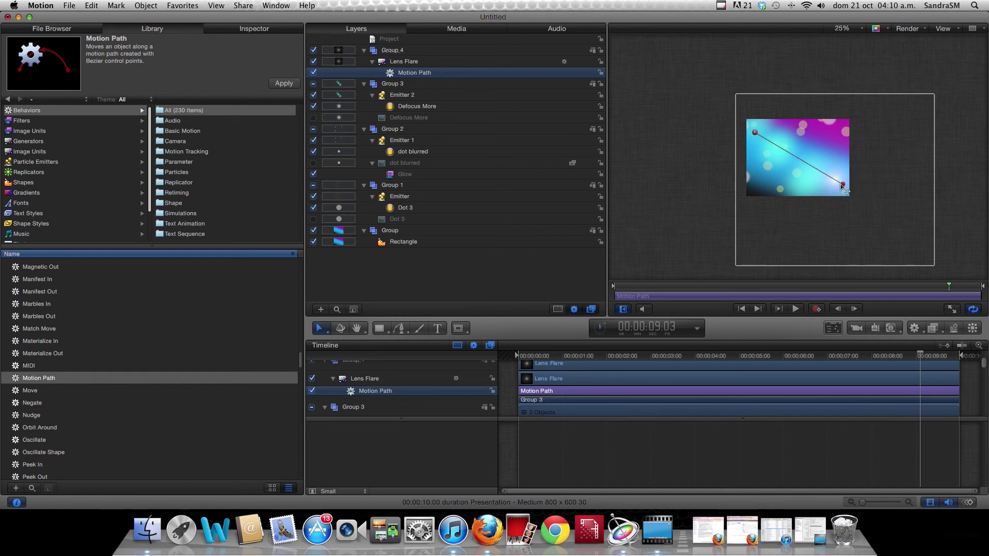
pyautogui.moveTo(843, 187); pyautogui.dragTo(757, 188)
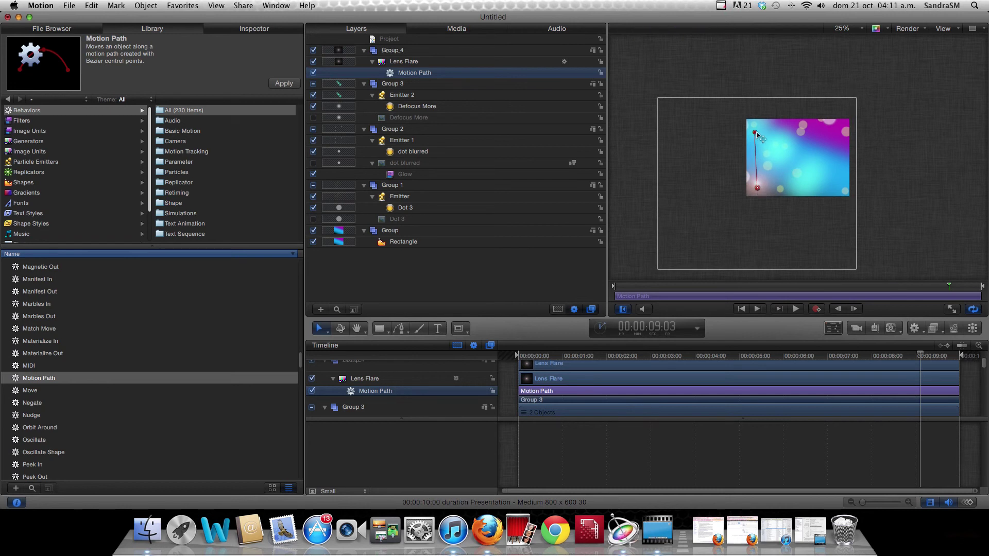
pyautogui.moveTo(756, 133); pyautogui.dragTo(845, 125)
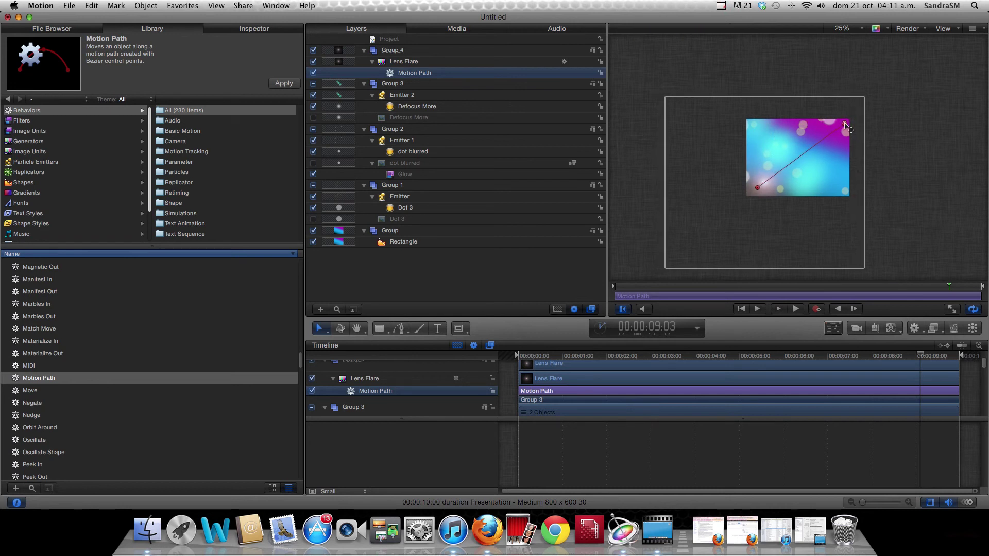
pyautogui.click(524, 356)
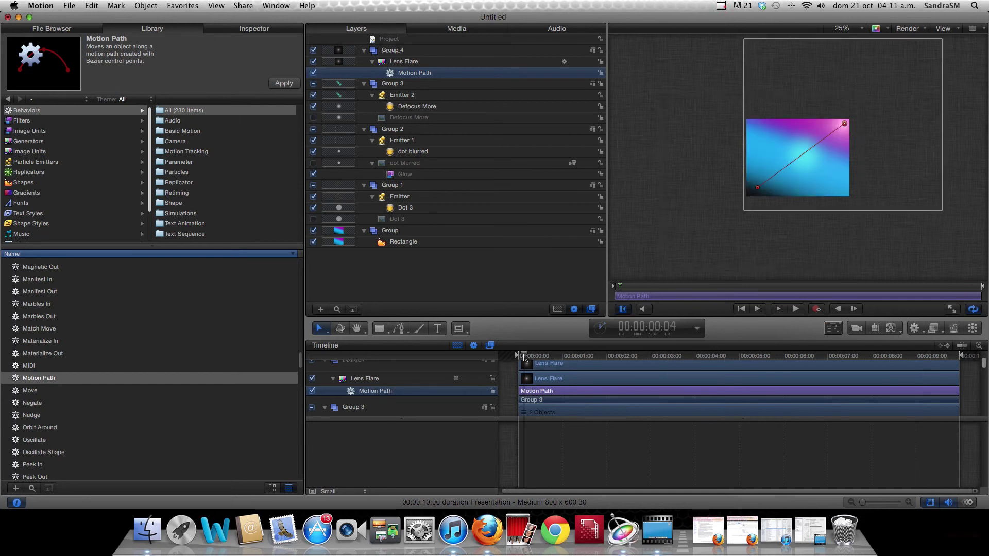
# - Preview the Lens Flare's motion across the canvas, replaying the animation from the first frame at 100% zoom with nothing selected
pyautogui.press('space')
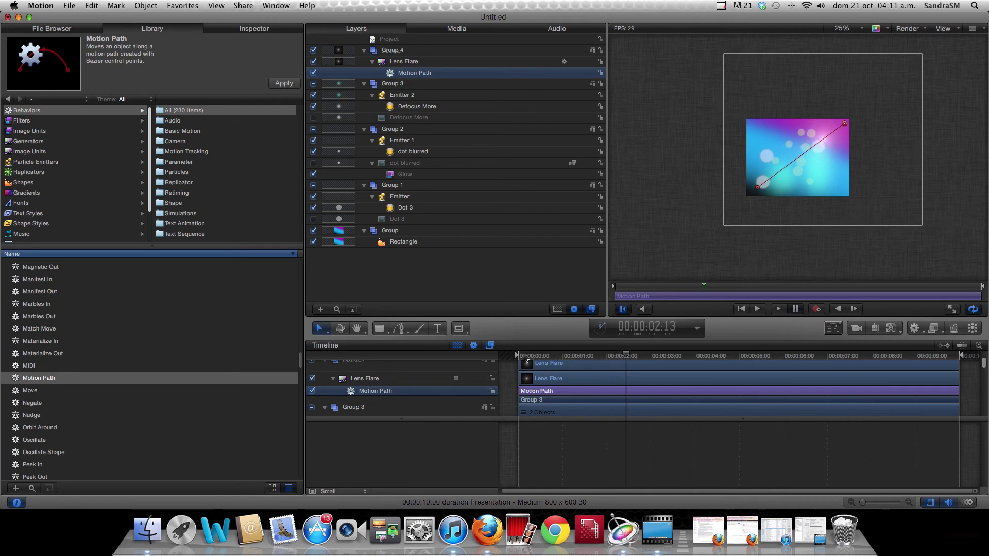
pyautogui.press('space')
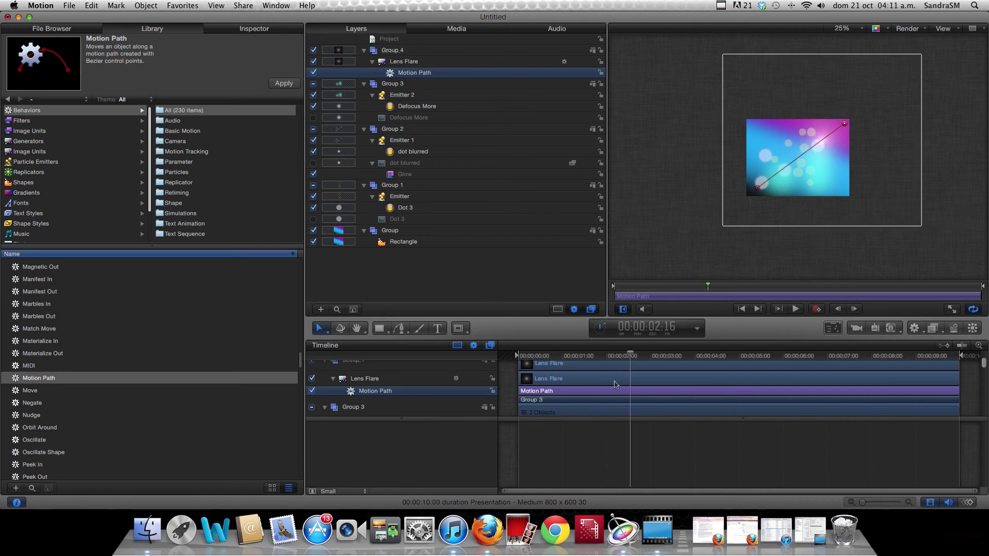
pyautogui.click(860, 30)
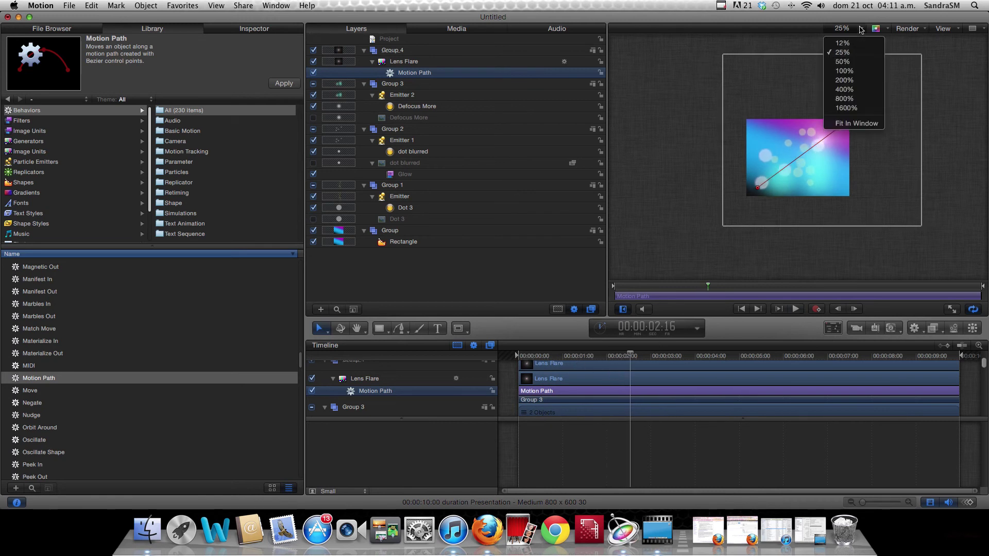
pyautogui.click(844, 71)
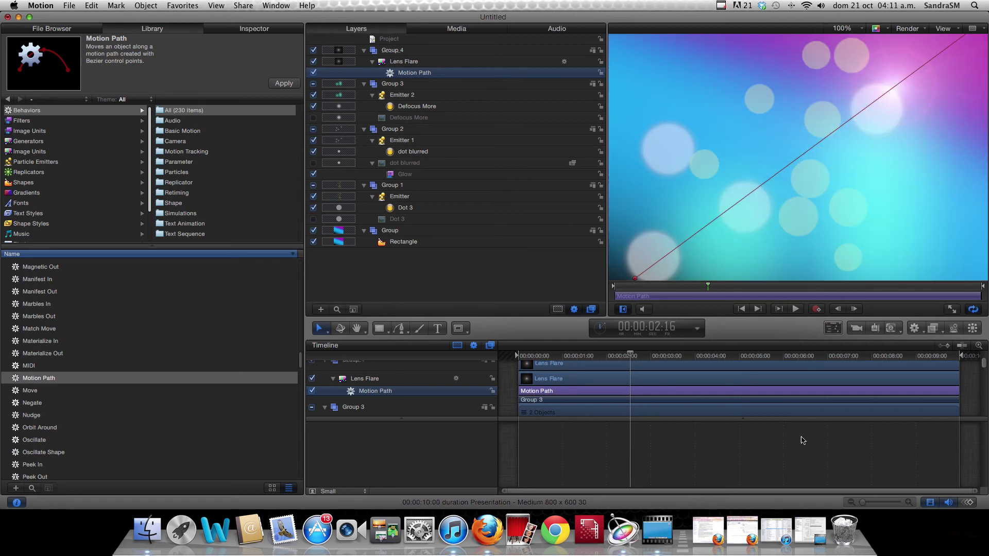
pyautogui.click(795, 455)
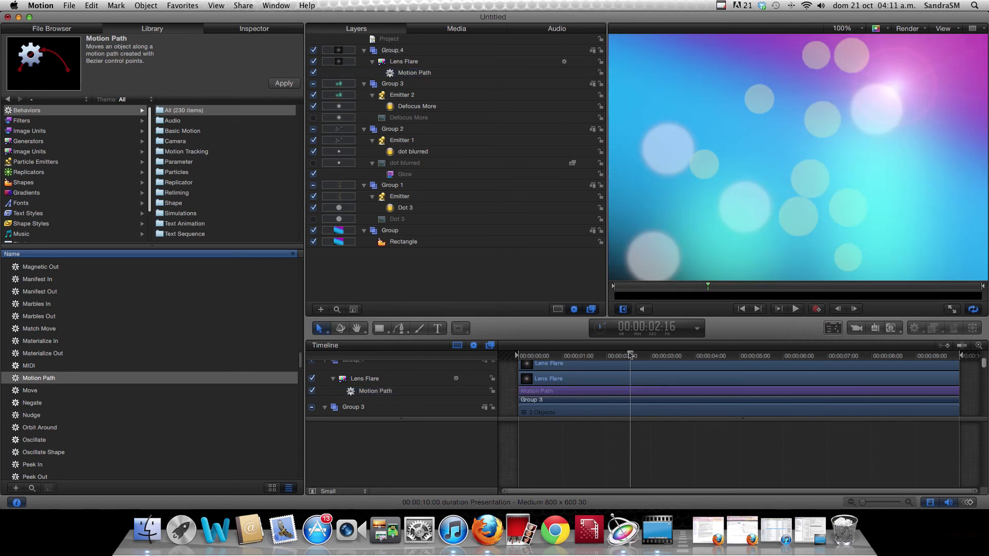
pyautogui.moveTo(629, 355); pyautogui.dragTo(518, 352)
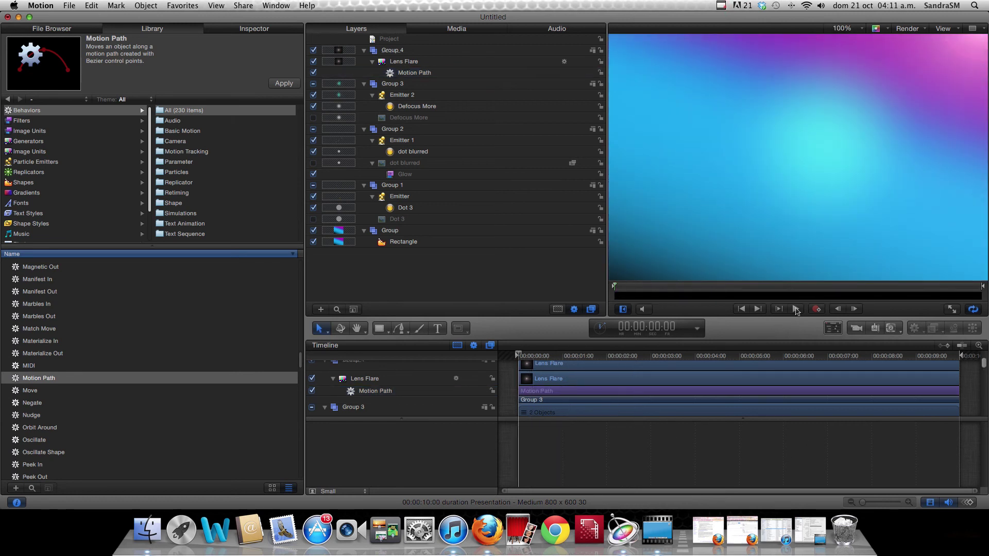
pyautogui.click(796, 309)
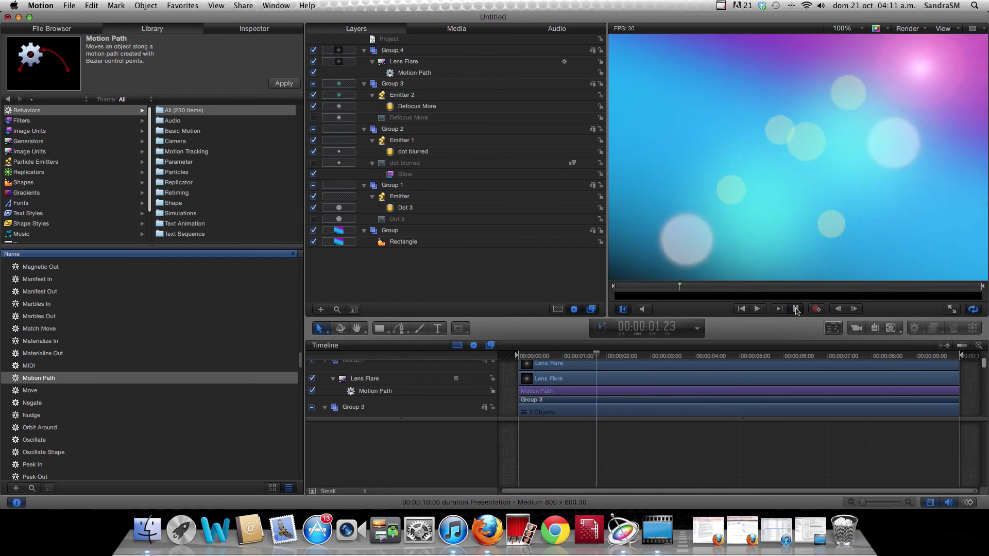